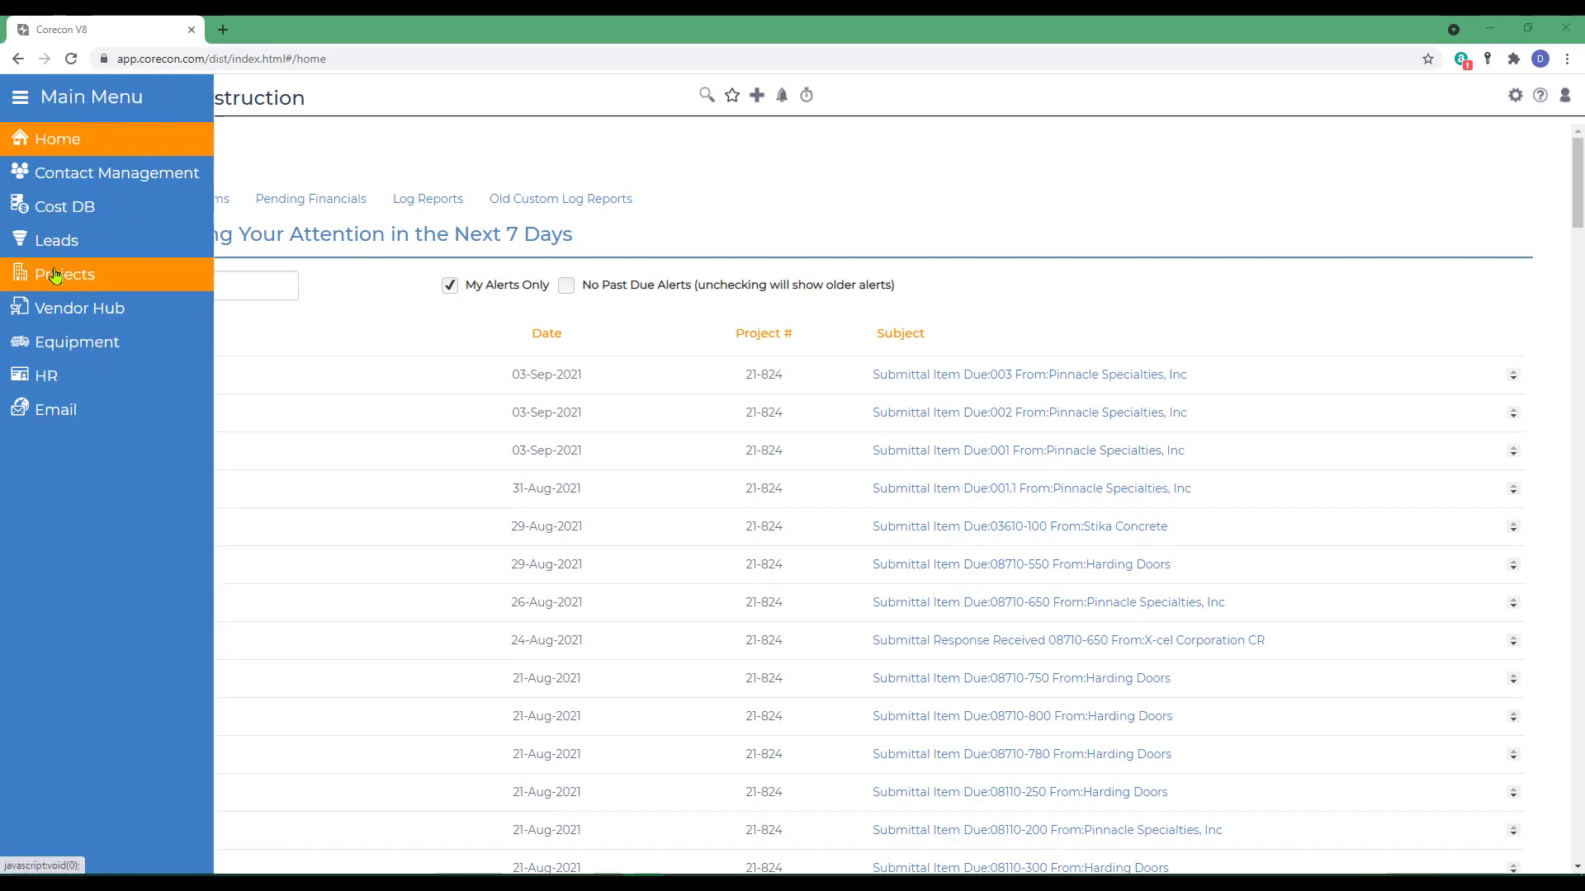
Open the St. Andrews Library - Renovations Procurement page and scroll to its procurement stats.
click(52, 278)
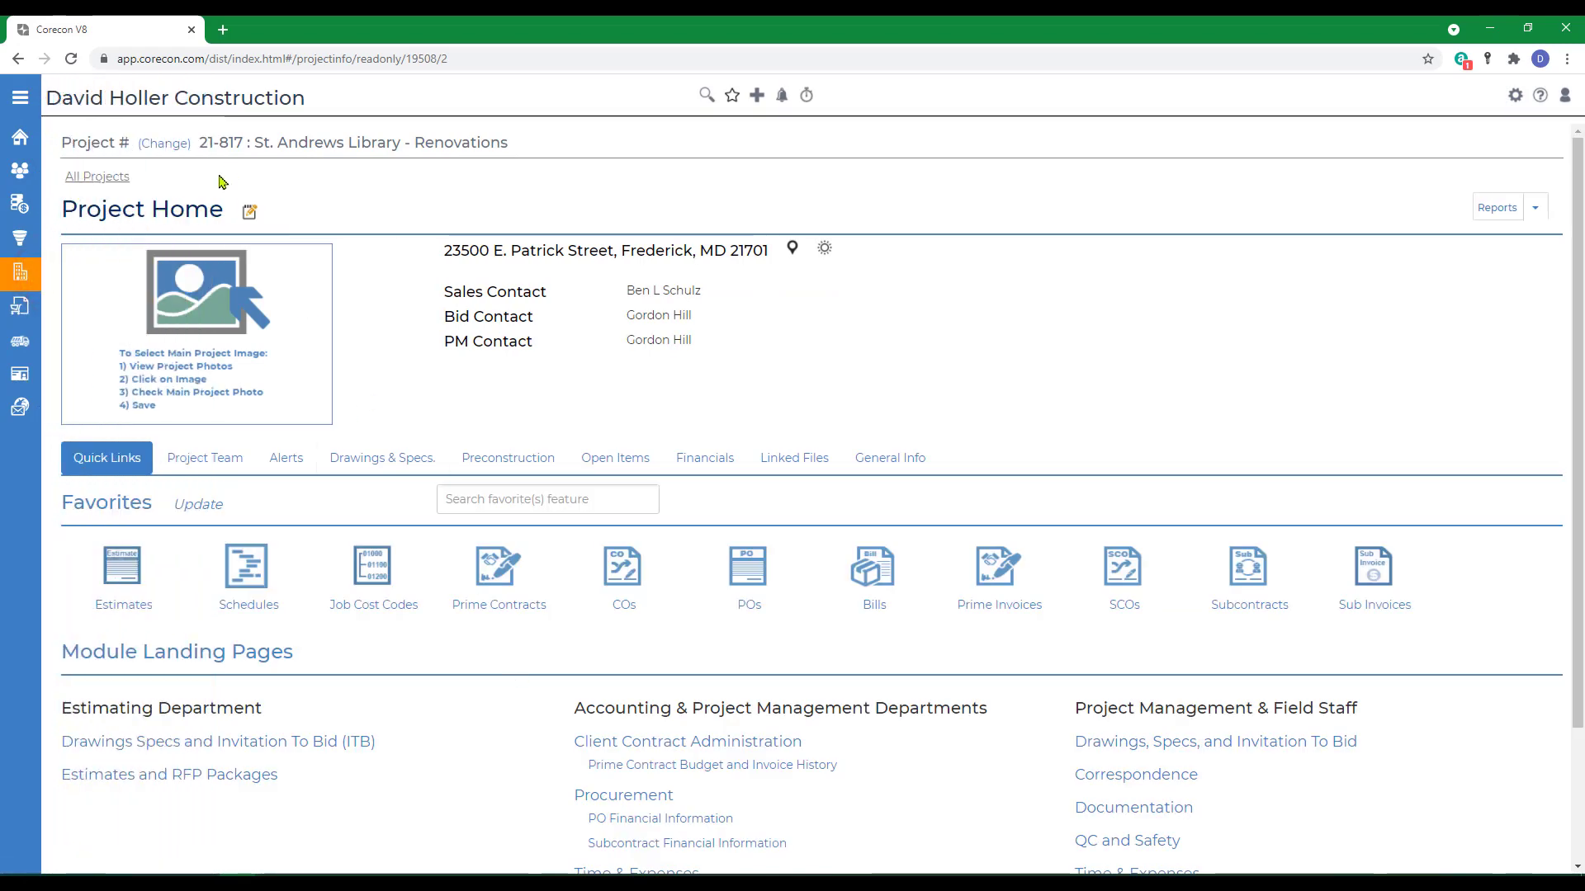
click(624, 797)
scroll(106, 697, down, 1)
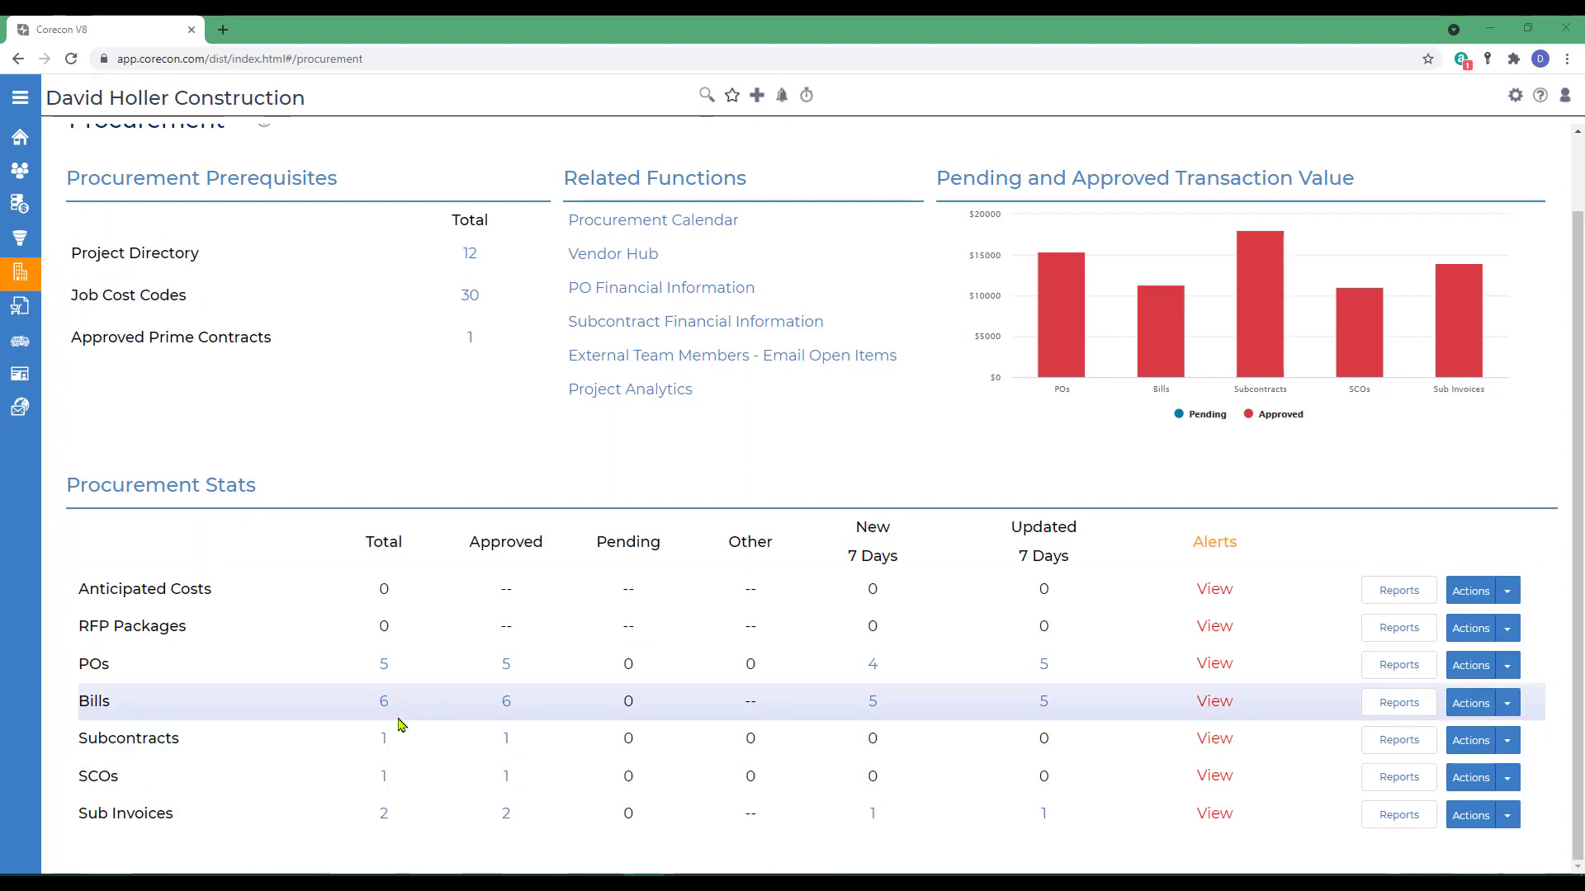
Start a manual bill dated 02-Aug-2021 with its invoice number, AP Vendor Invoice type, marked Approved.
click(1509, 710)
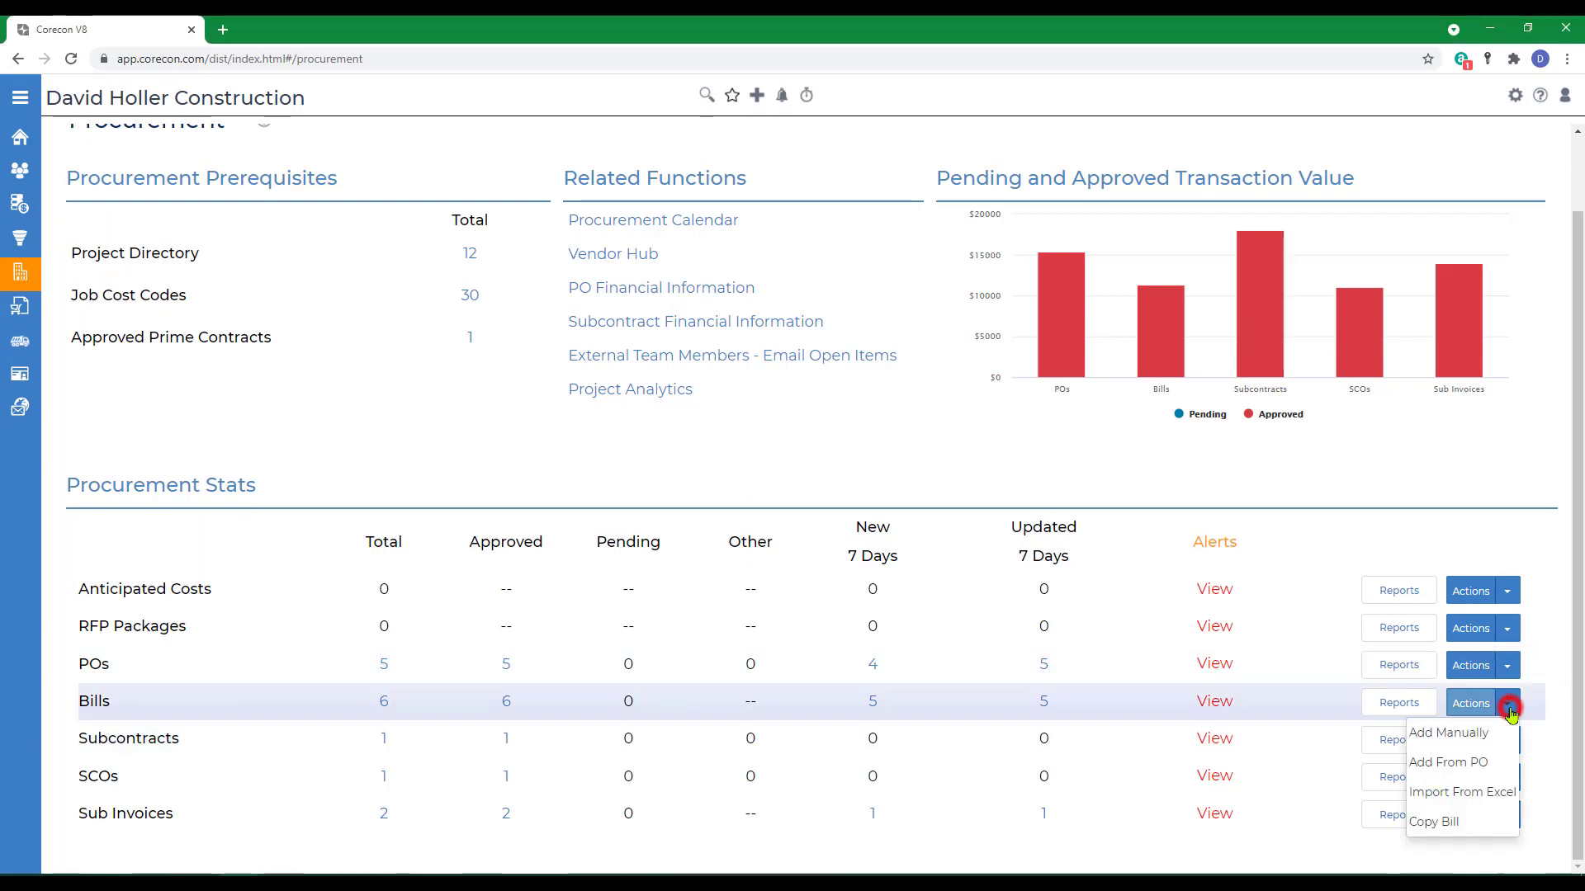
click(1439, 735)
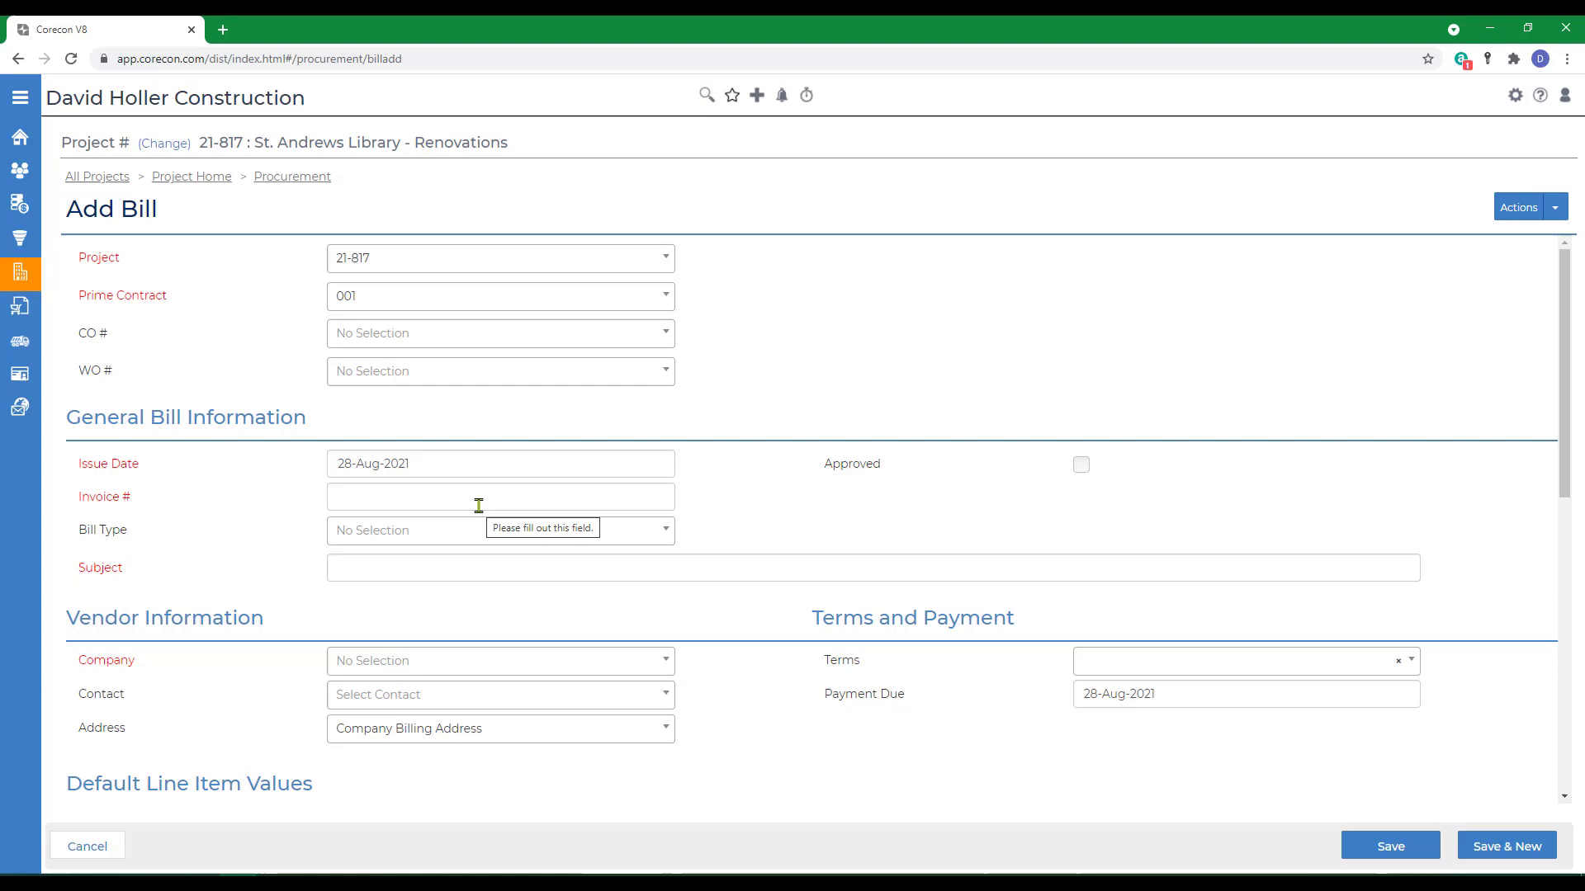
click(439, 468)
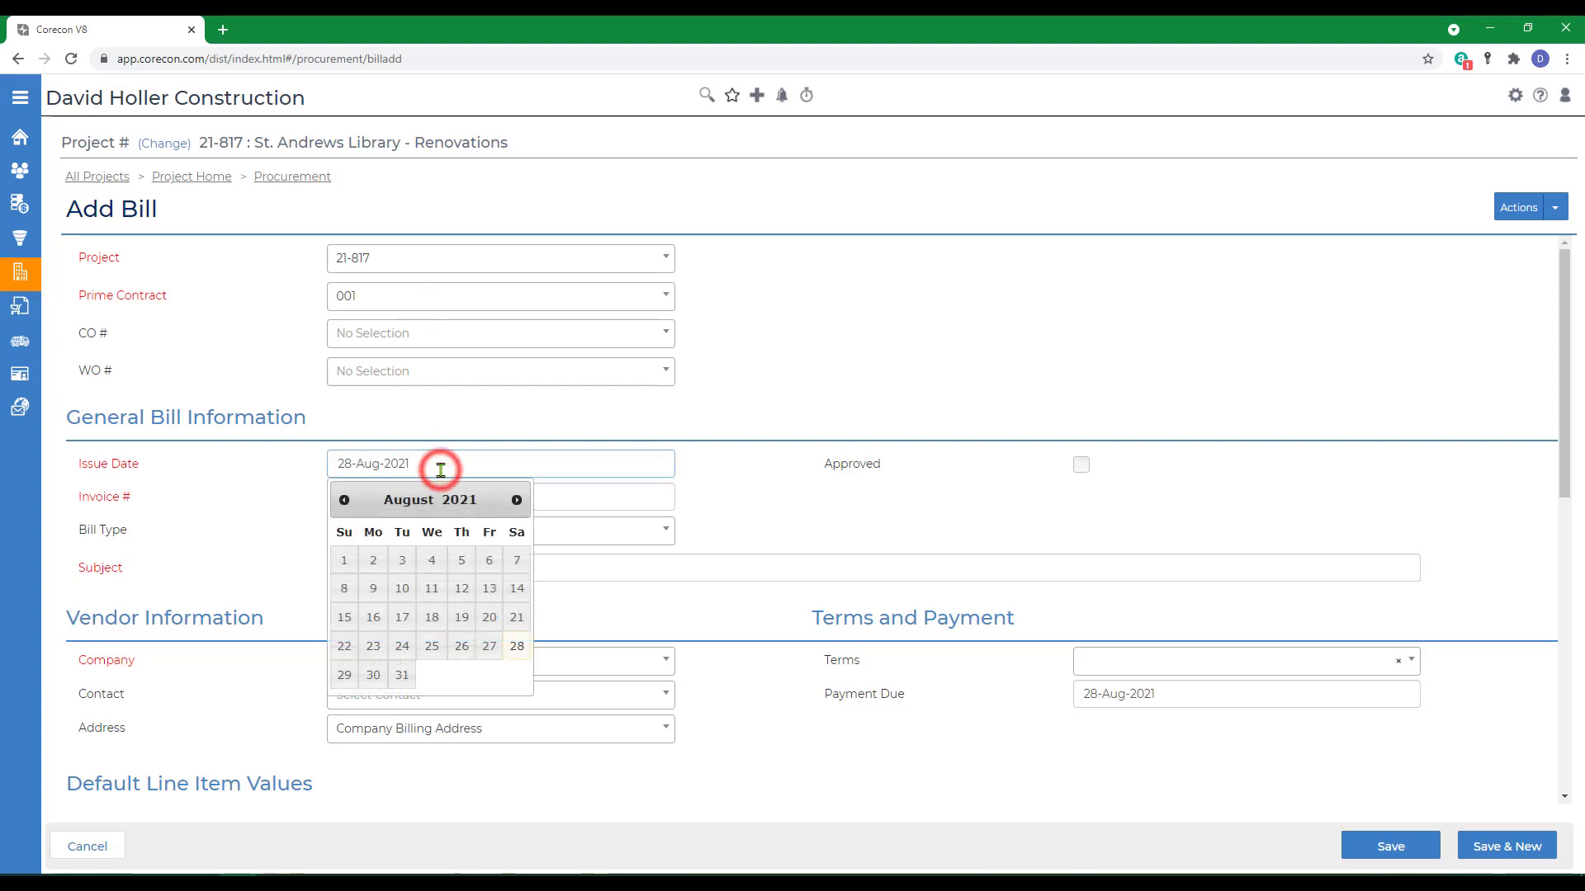
click(373, 566)
click(385, 498)
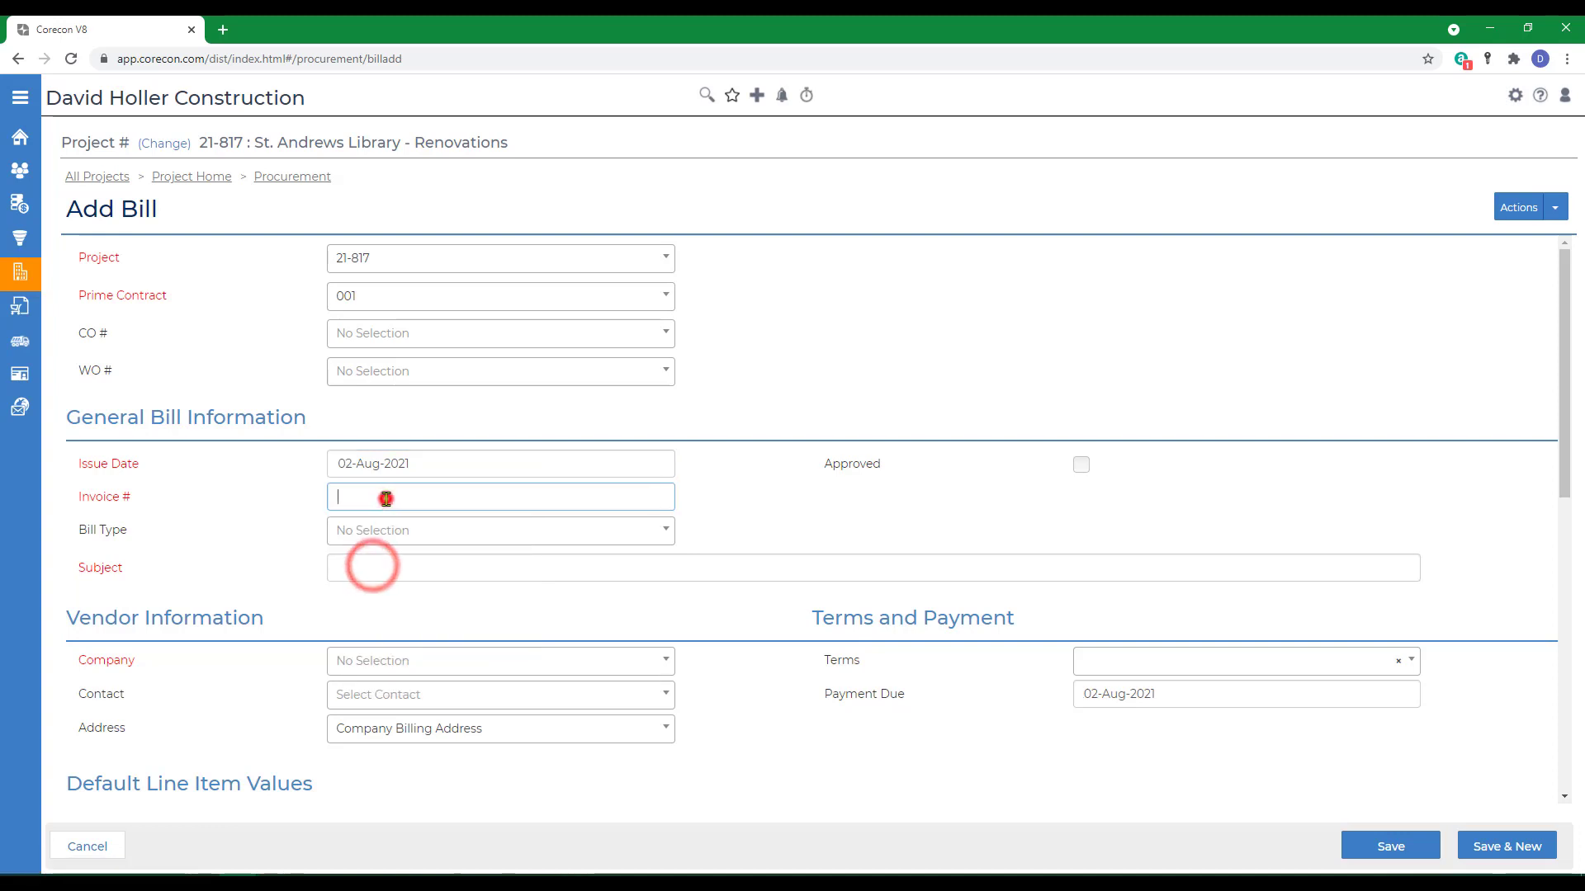
text(231865)
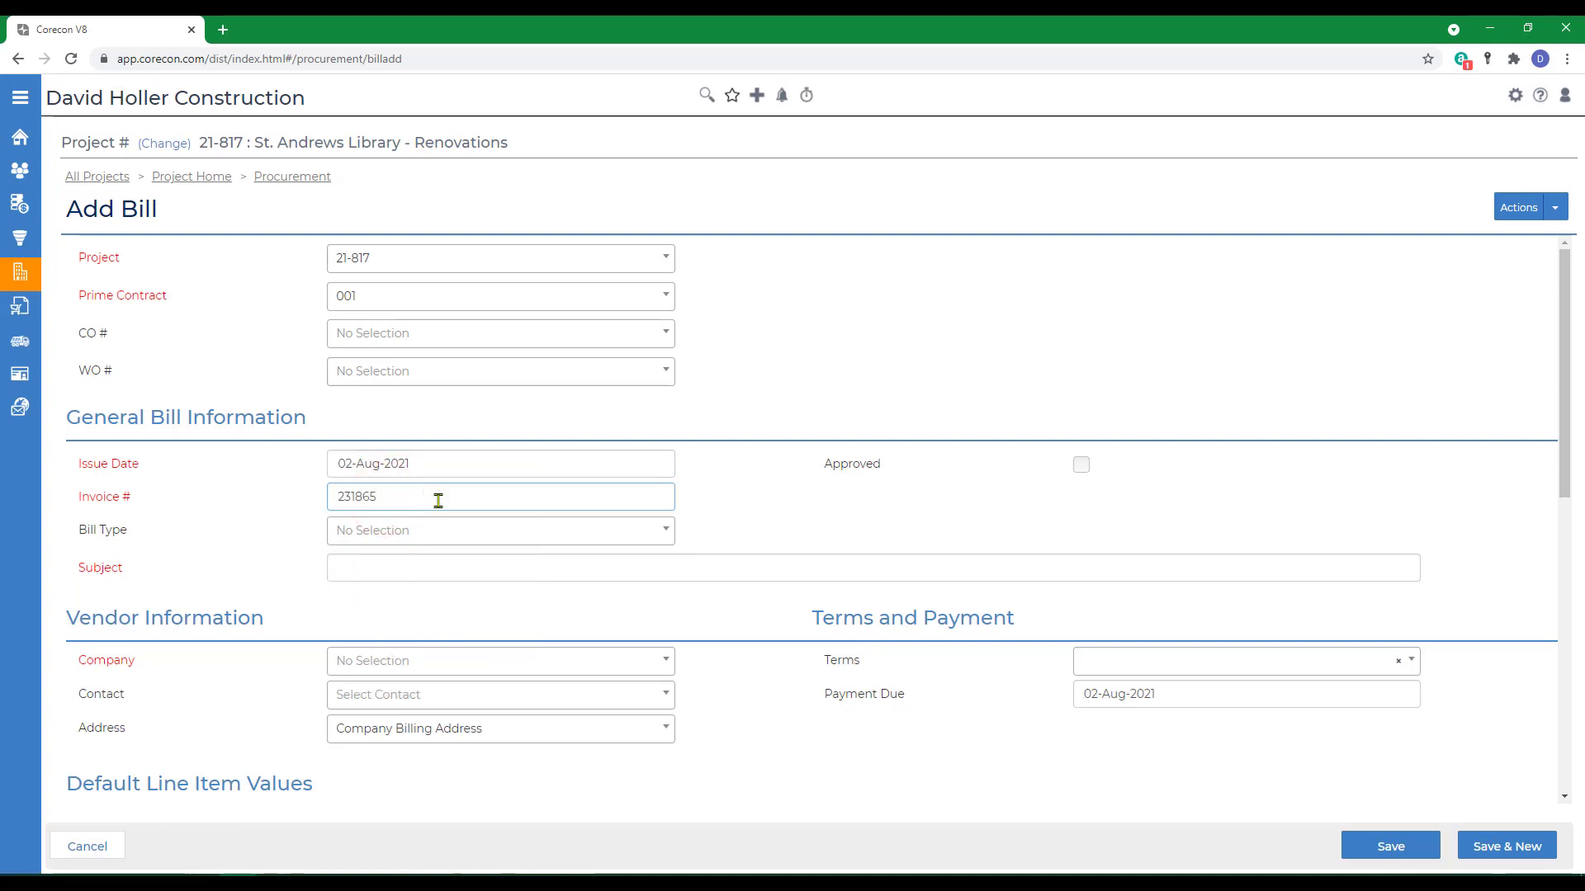
key(Tab)
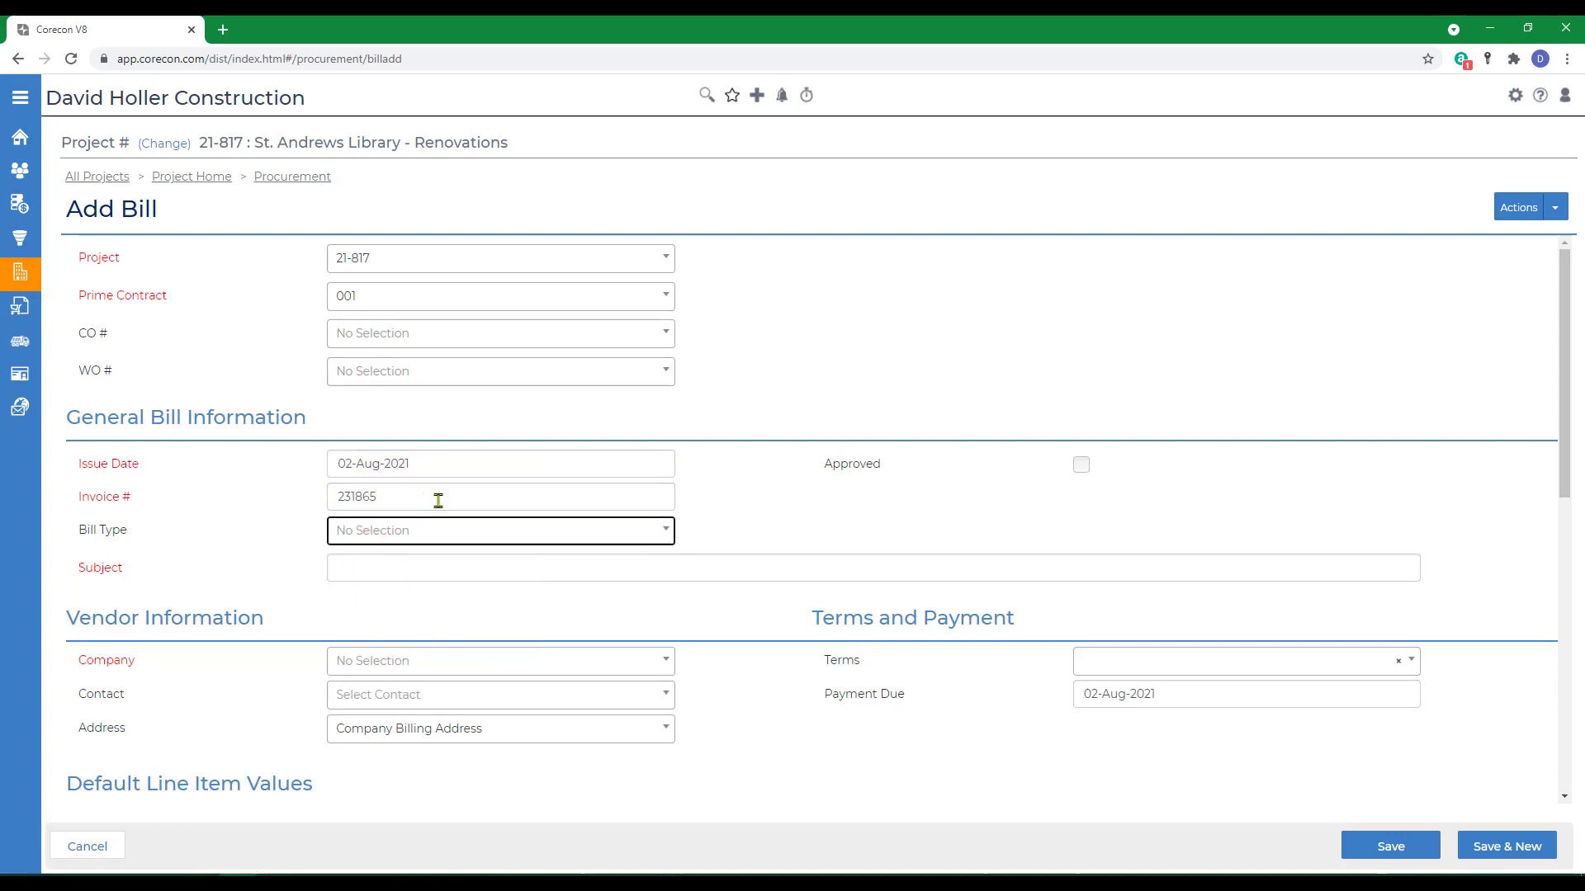
click(391, 541)
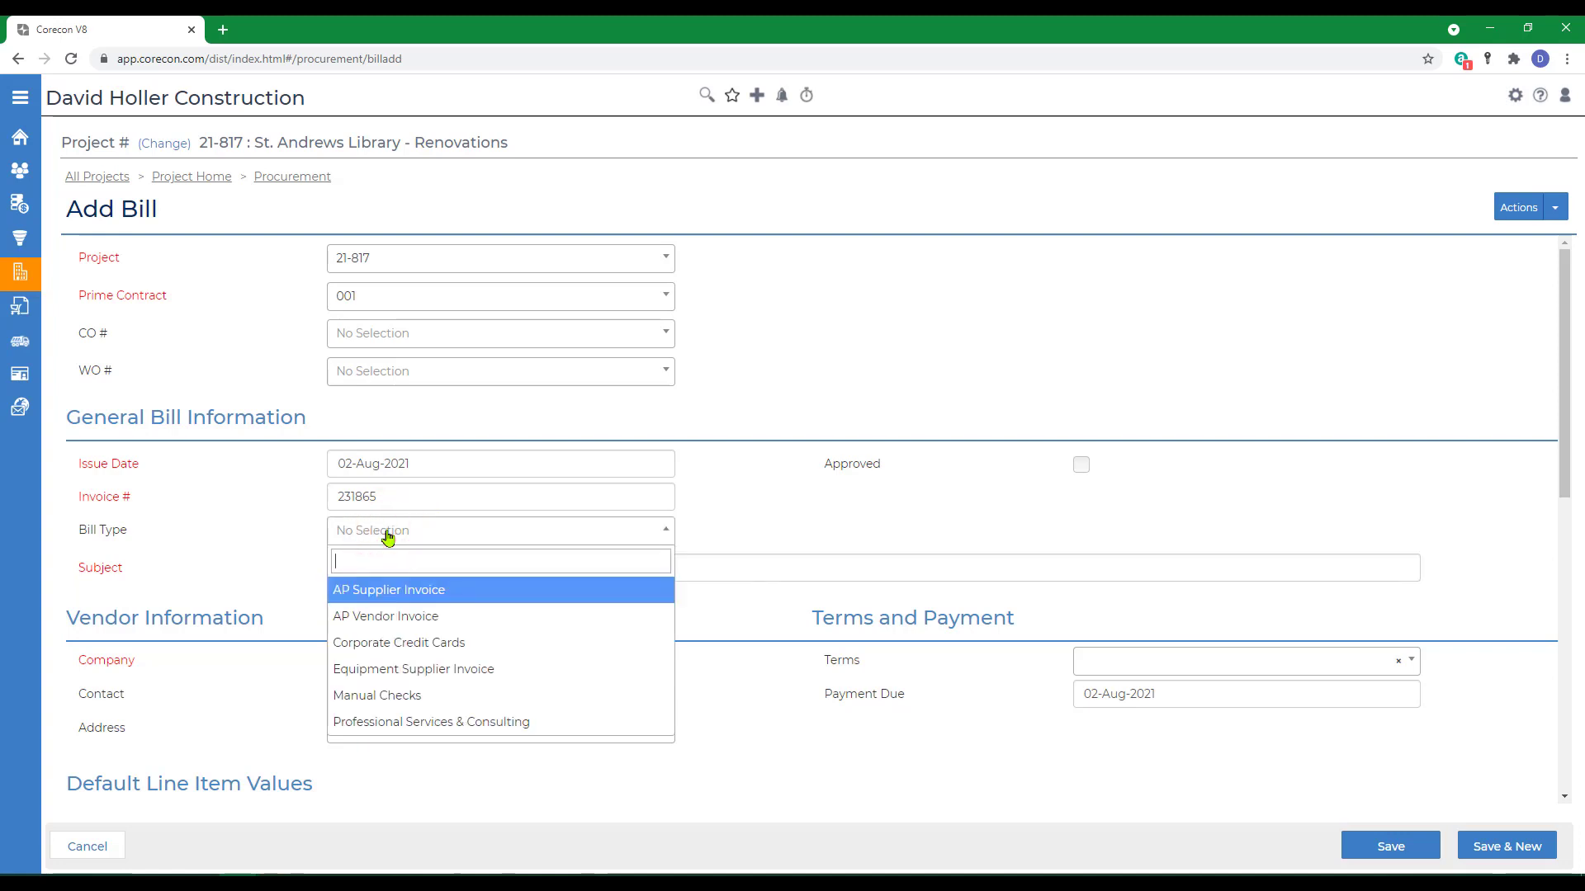
click(372, 619)
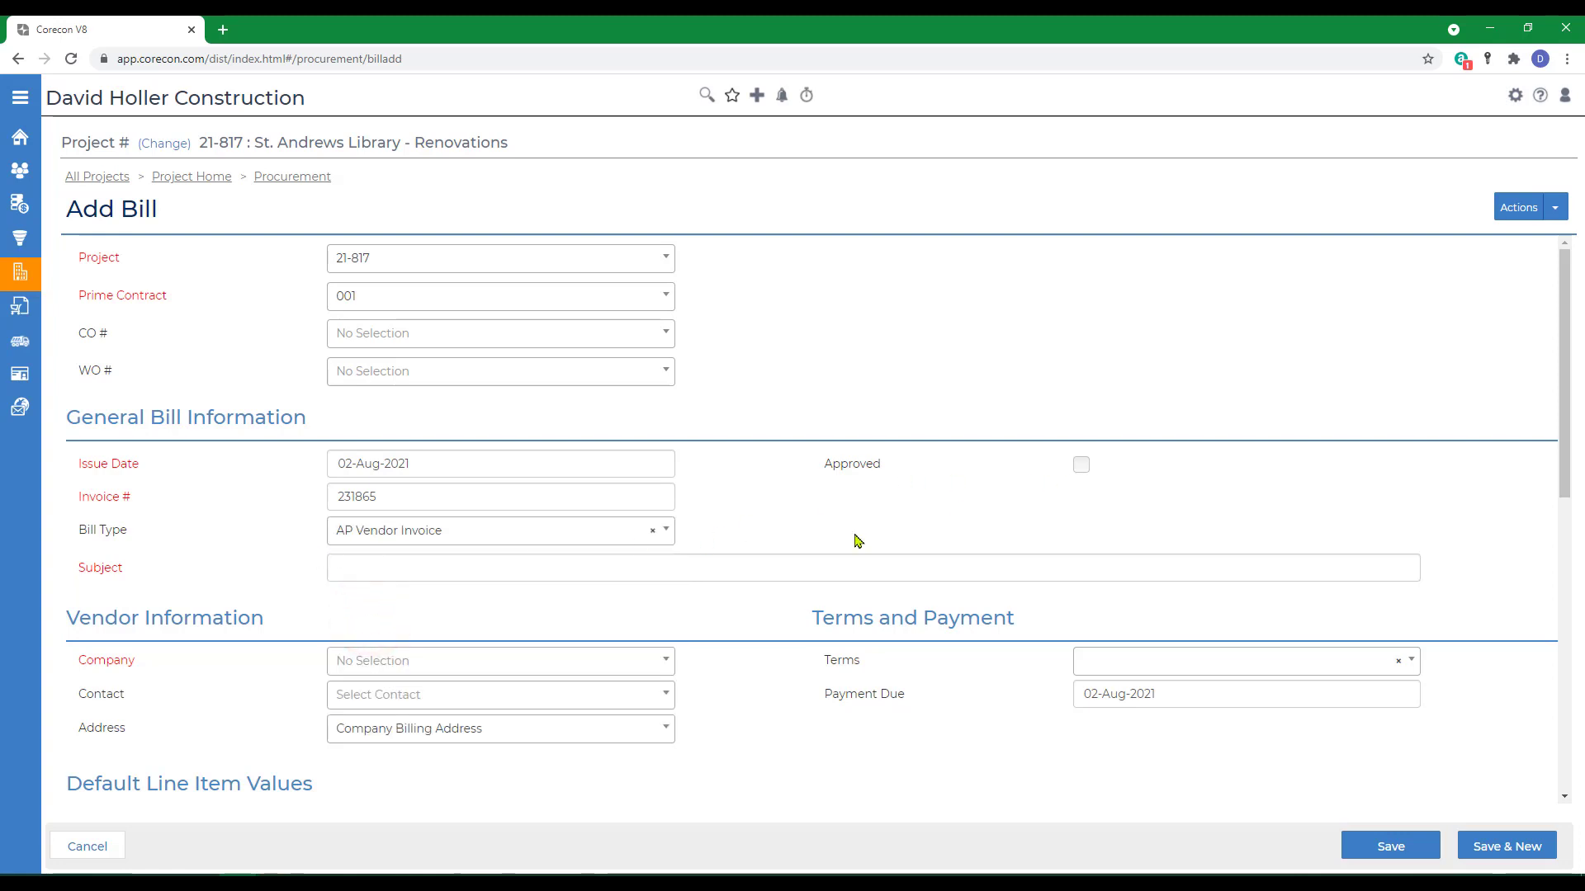
click(1082, 467)
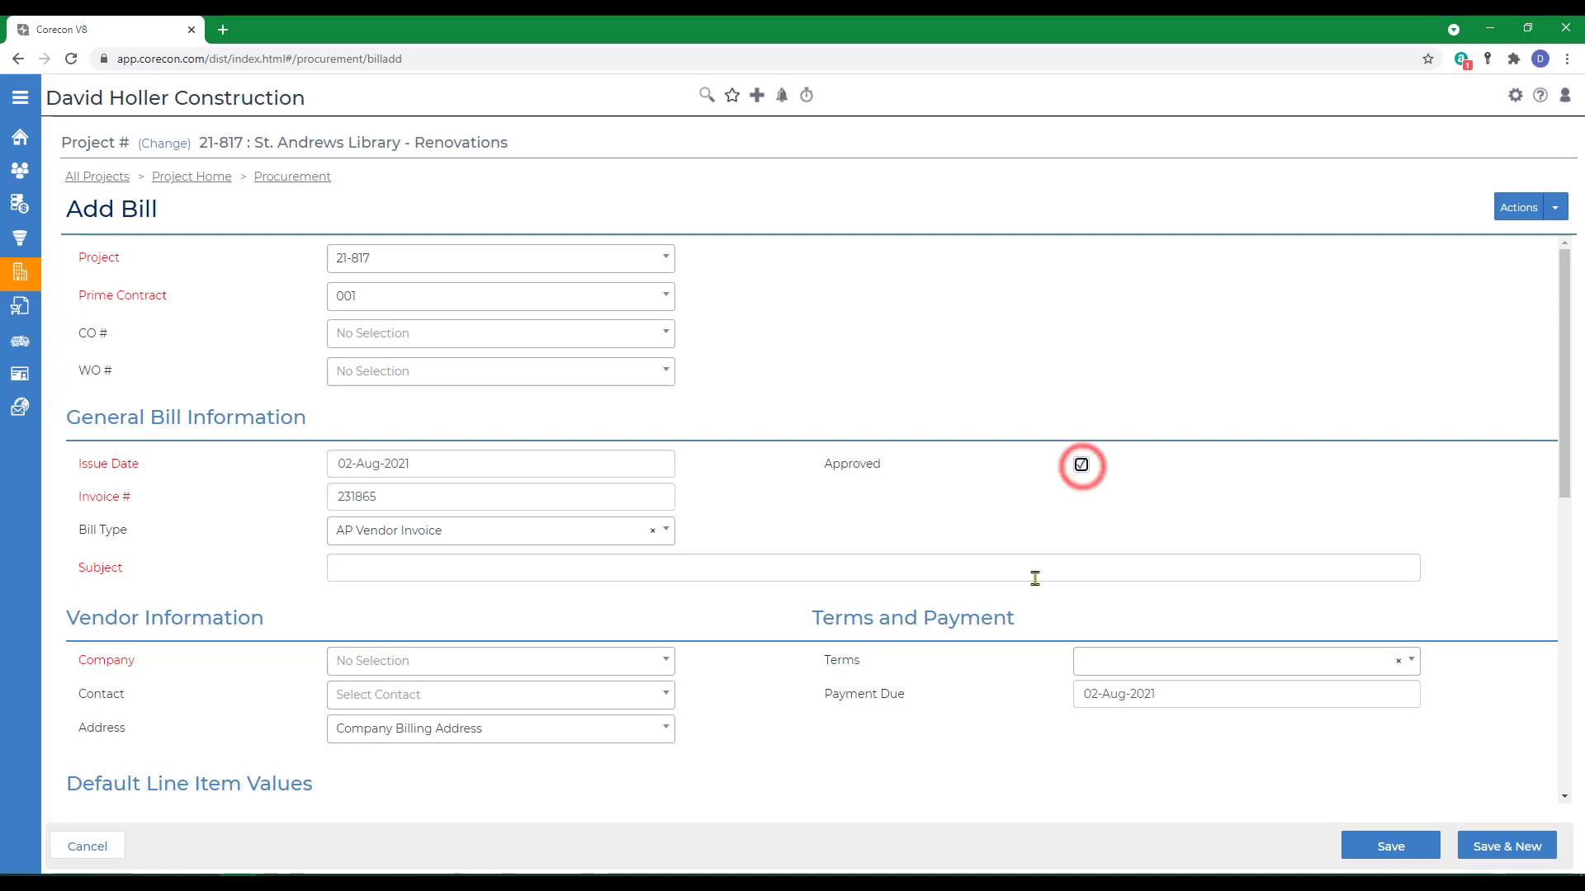
Enter subject Fasteners and choose vendor A&A Building Supply with its contact.
click(345, 562)
text(F)
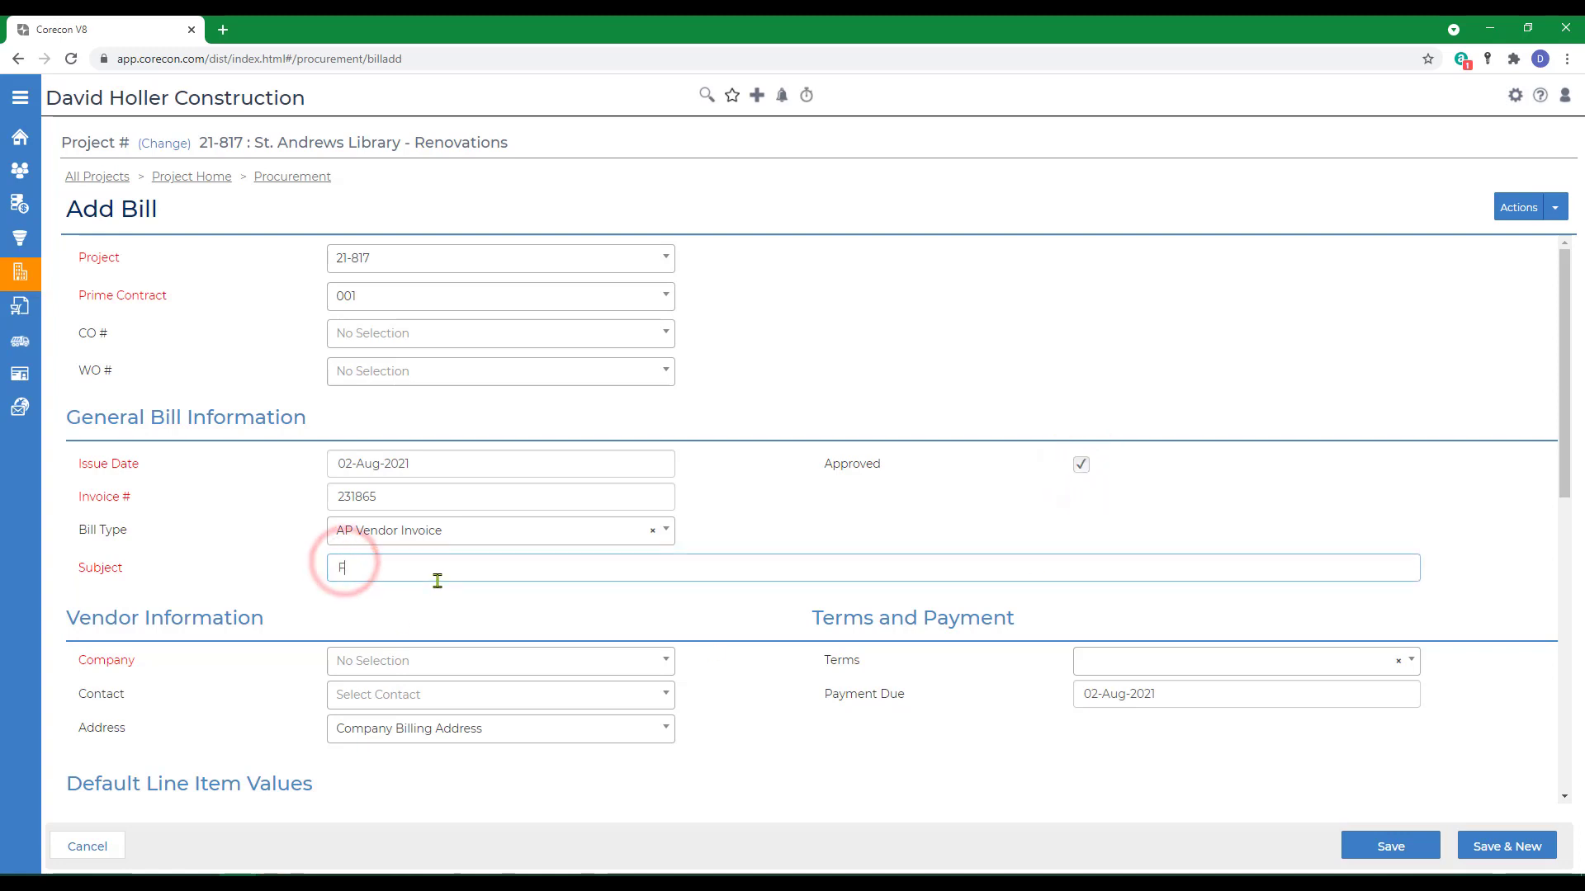
text(asteners)
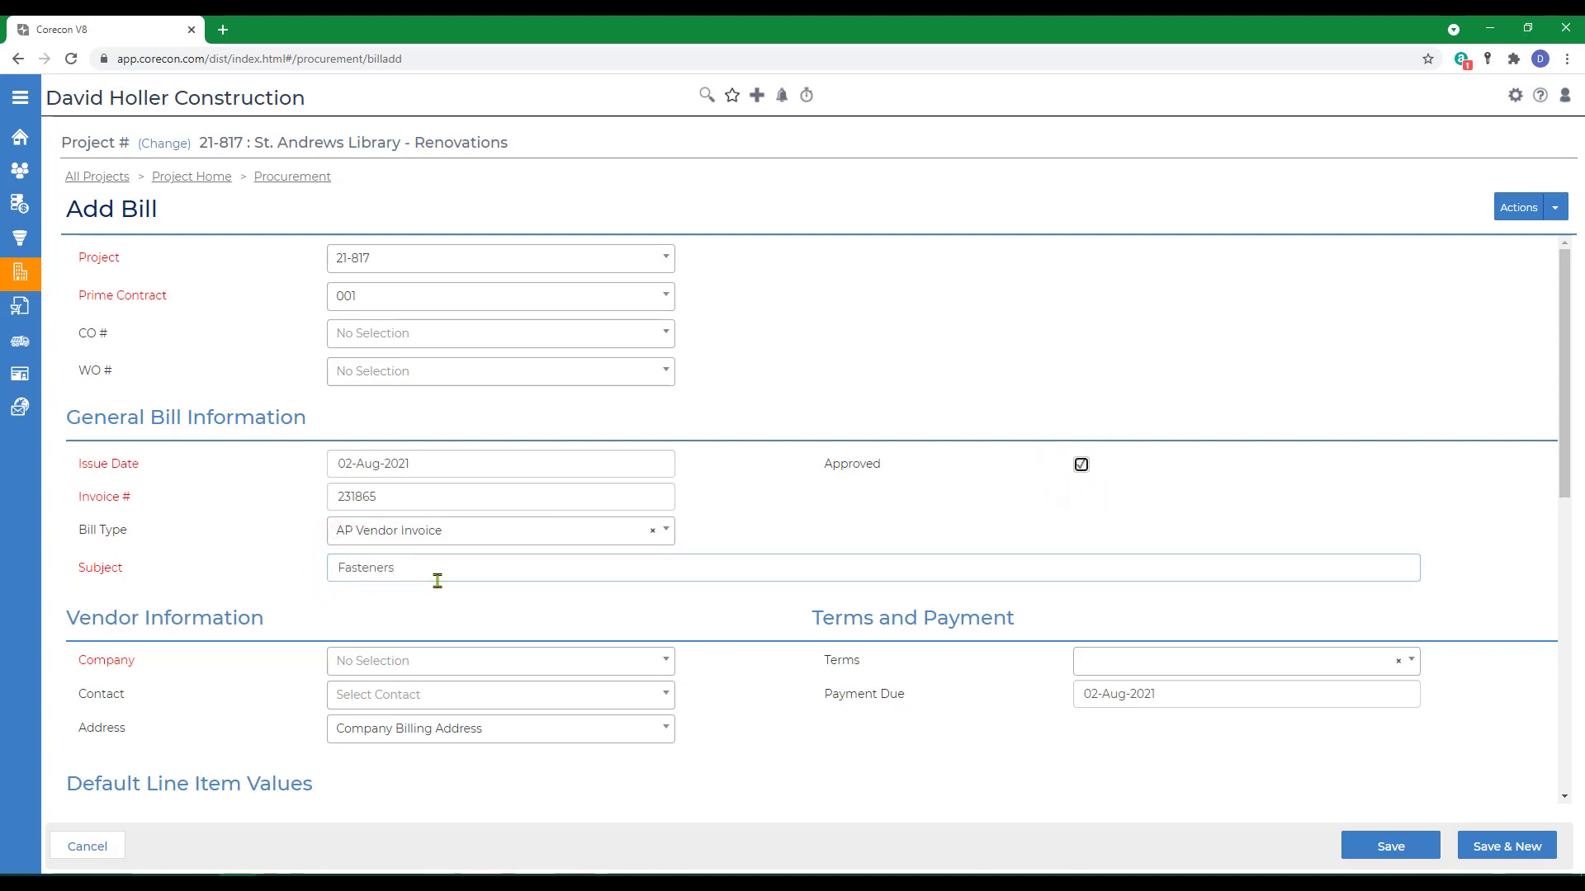
click(391, 662)
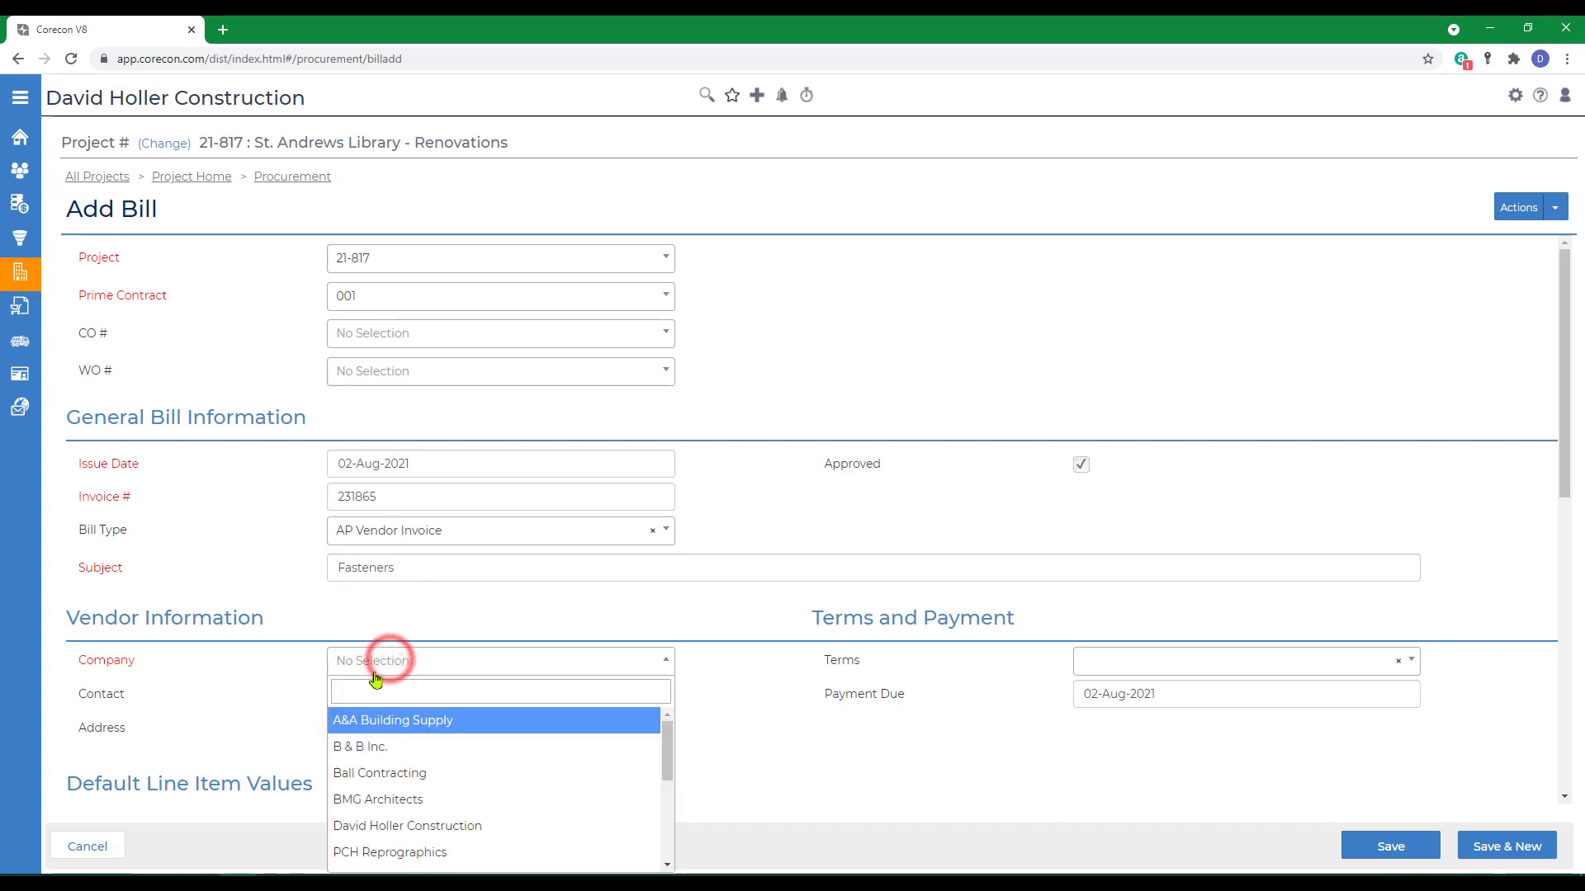
click(353, 730)
click(373, 695)
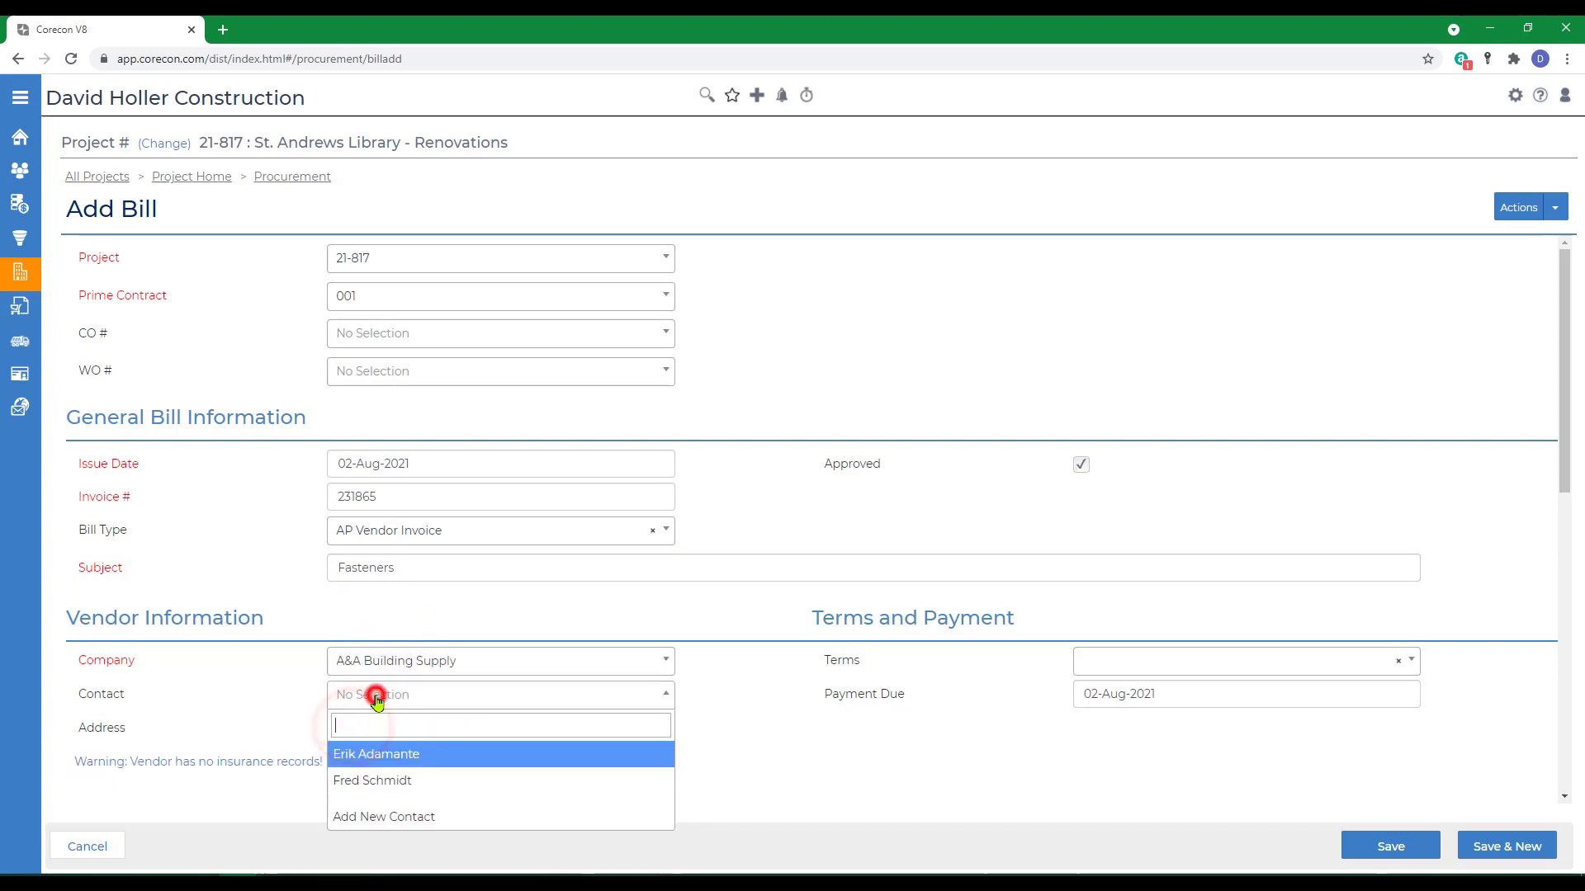
click(367, 780)
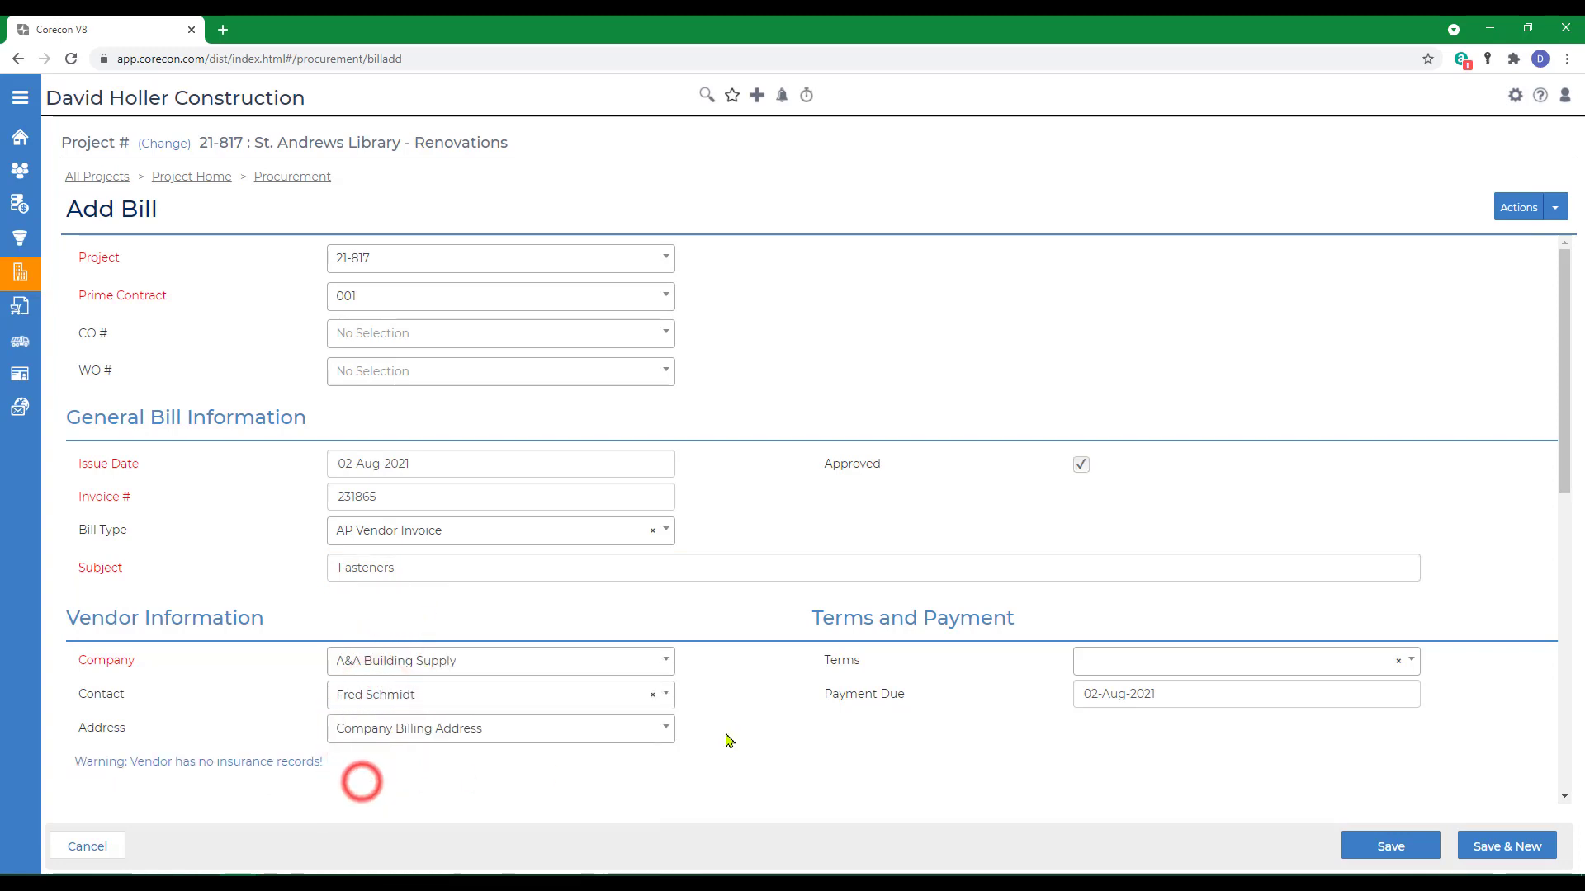
click(1161, 659)
Set Net 30 terms and defaults: cost code 06 11 00, resource M, Billable.
scroll(1107, 781, down, 2)
click(1107, 754)
scroll(1107, 753, down, 5)
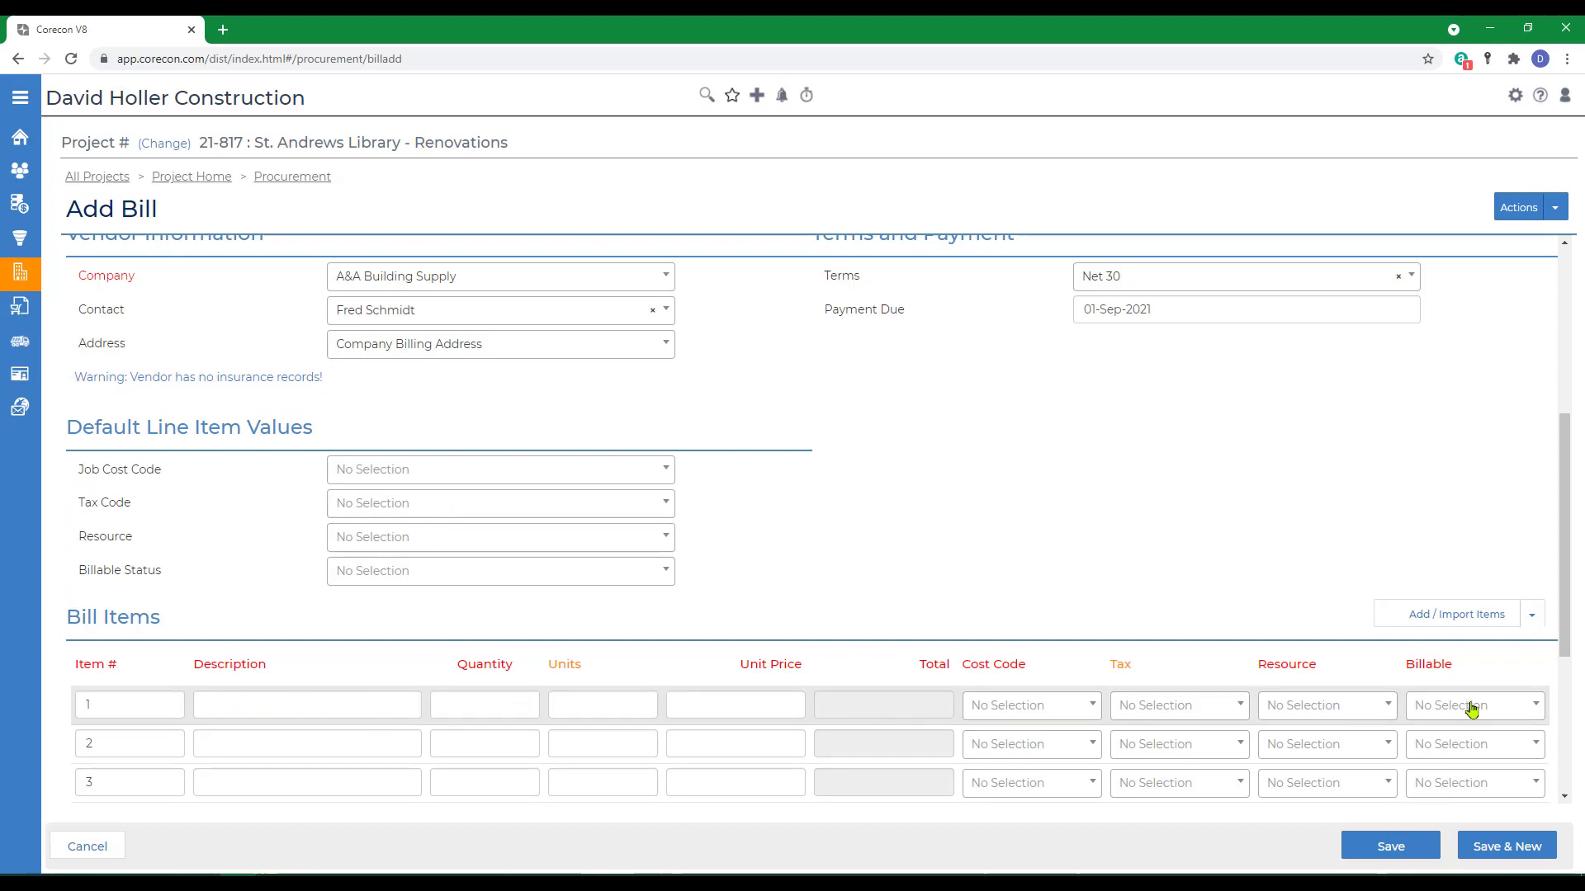
click(402, 474)
click(383, 537)
click(358, 537)
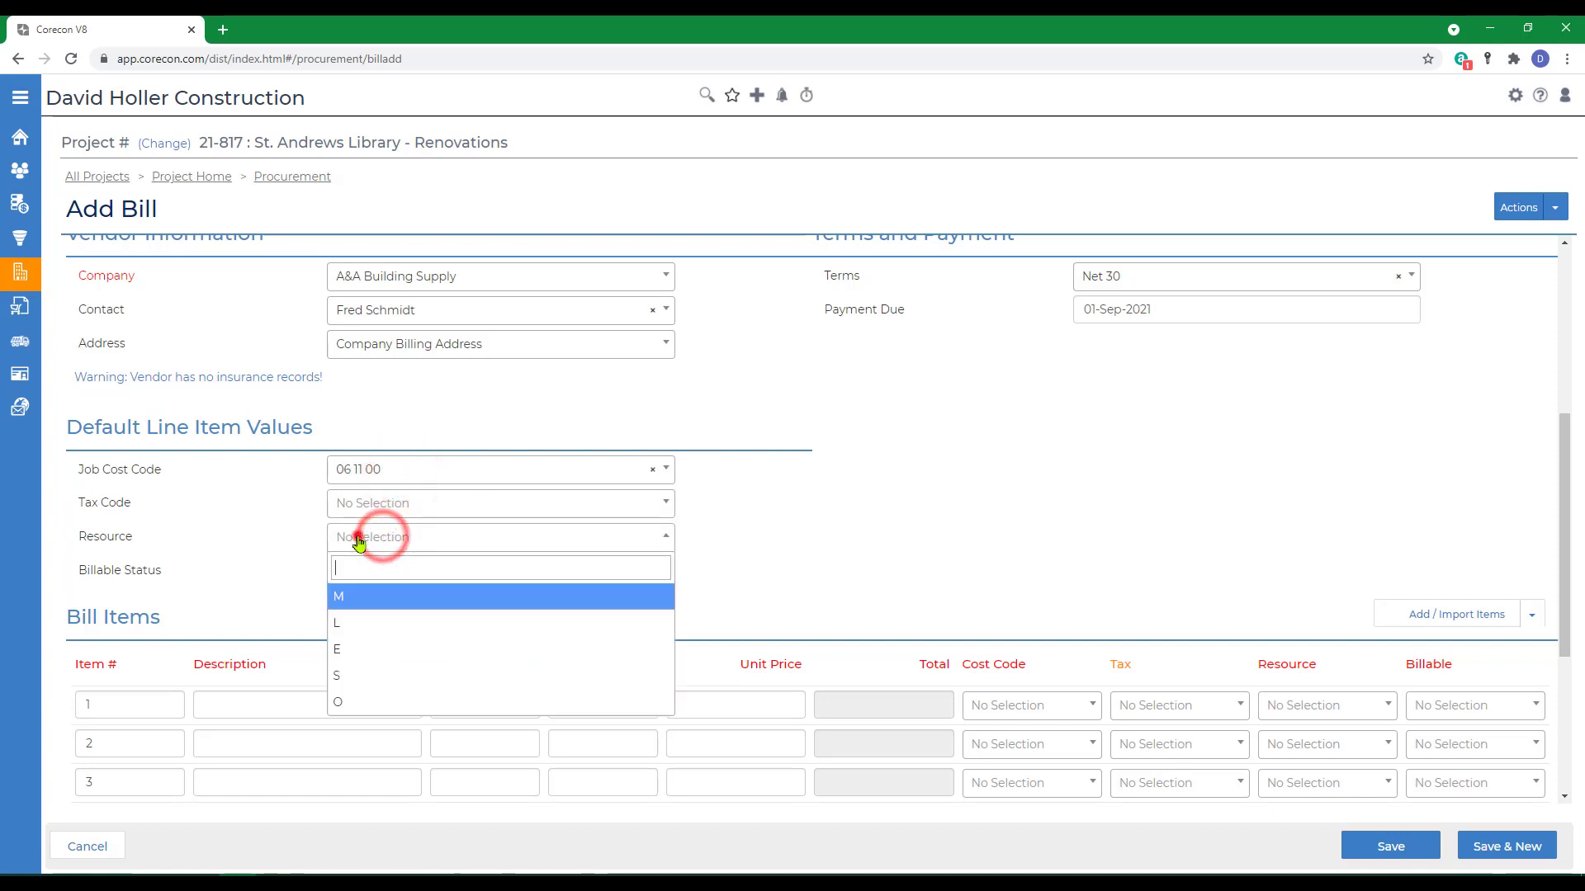
click(356, 598)
click(355, 571)
click(356, 629)
Add line item Fastenal Framing Nails, 2 Cases at $97.50, and try importing anticipated costs.
click(276, 704)
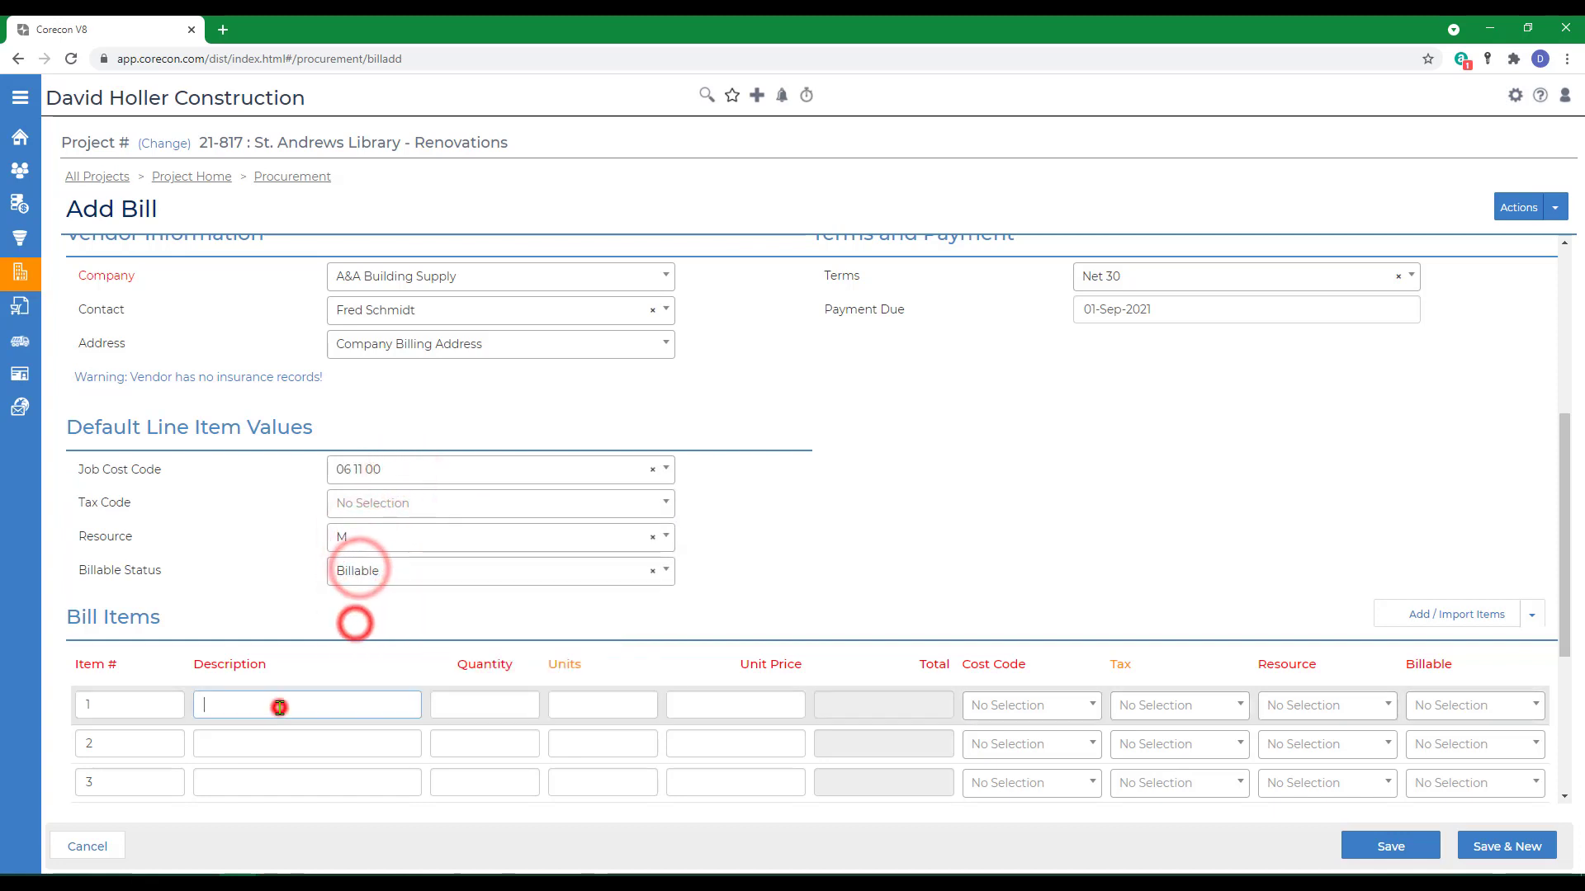
text(Fastenal Fr)
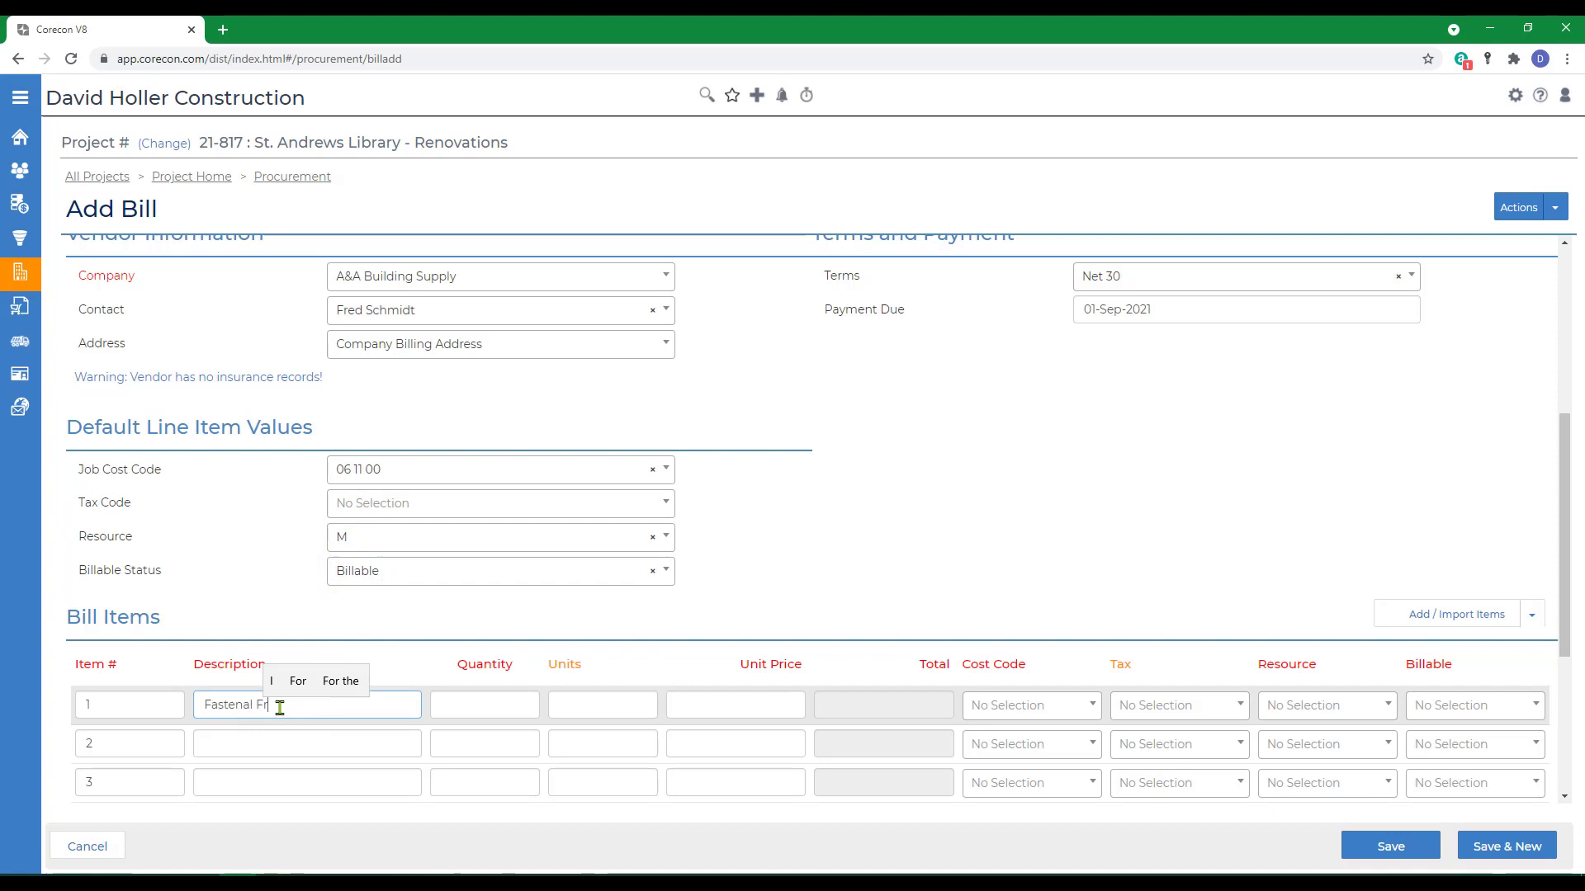
text(aming Nails)
key(Tab)
text(2)
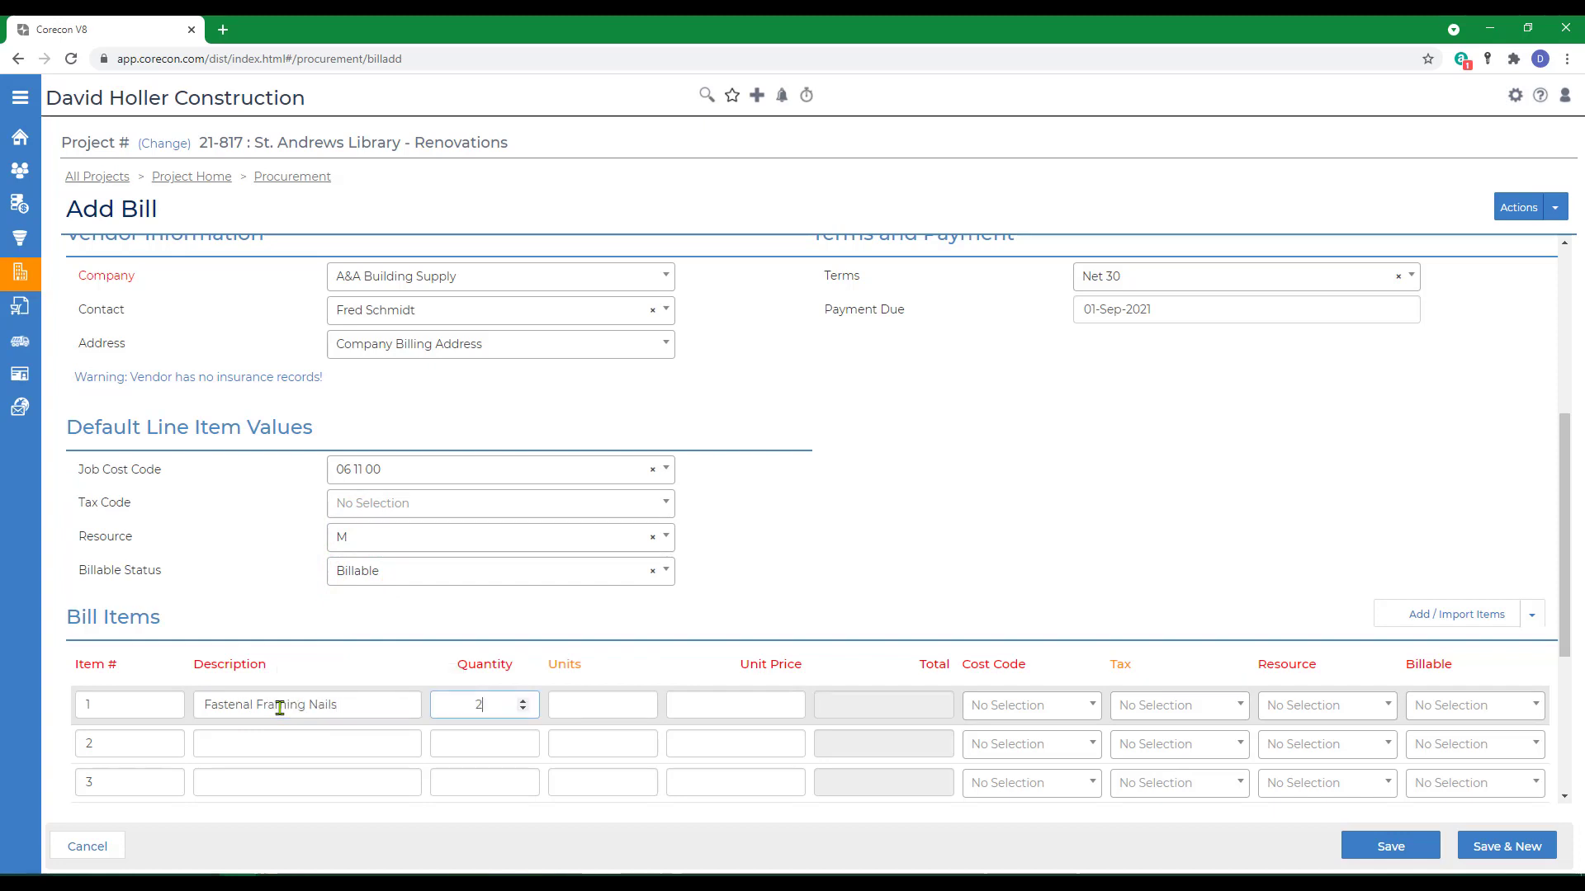
key(Tab)
text(Cases)
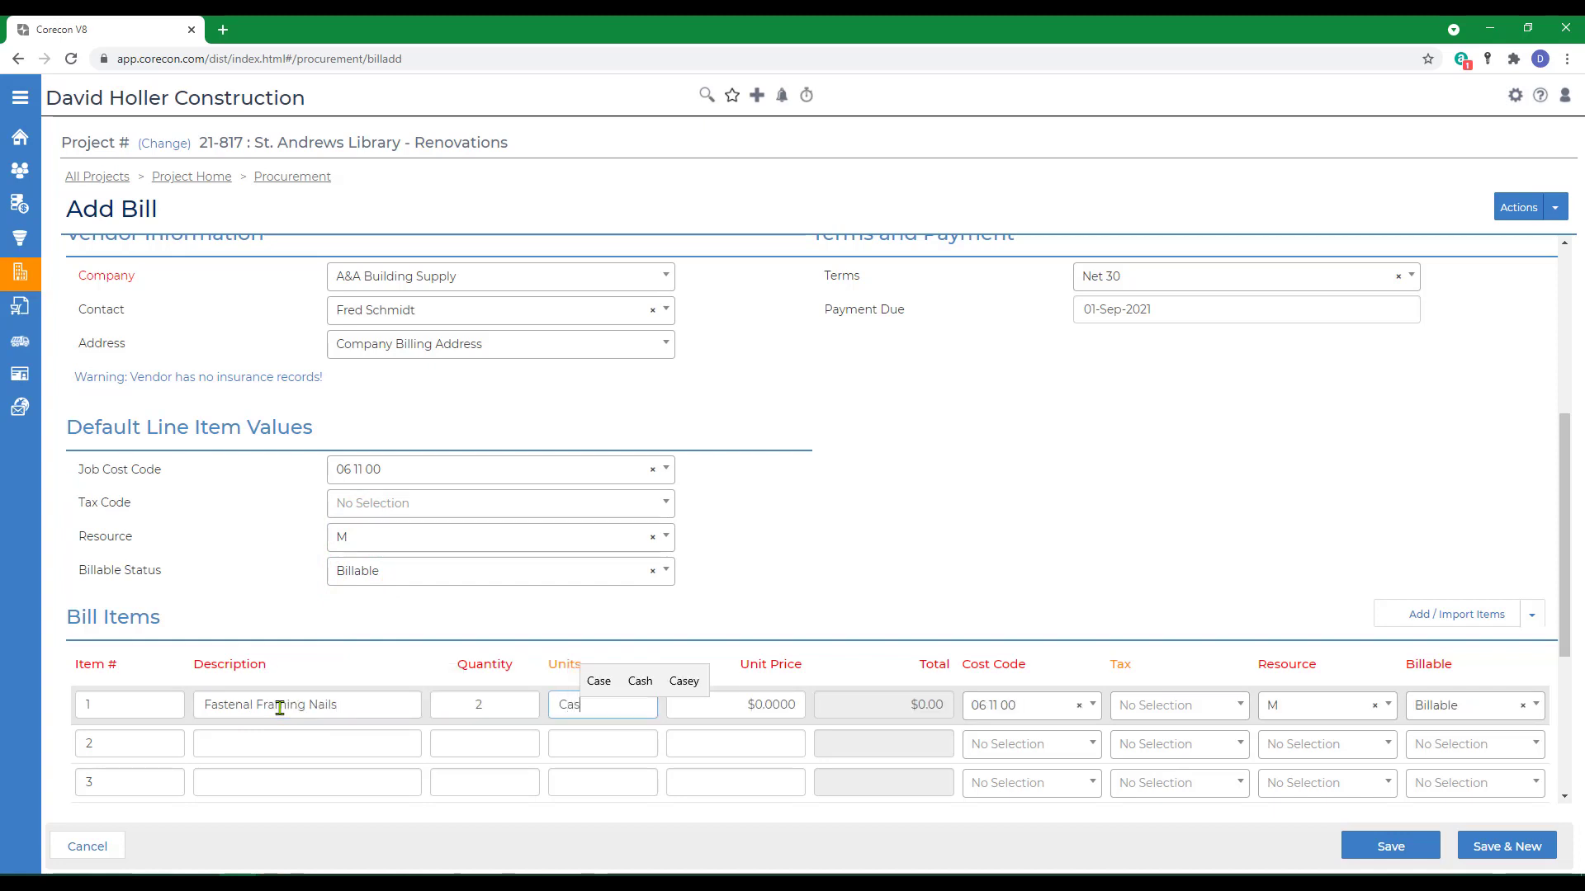
key(Tab)
text(97.50)
key(Tab)
key(Tab)
key(Tab)
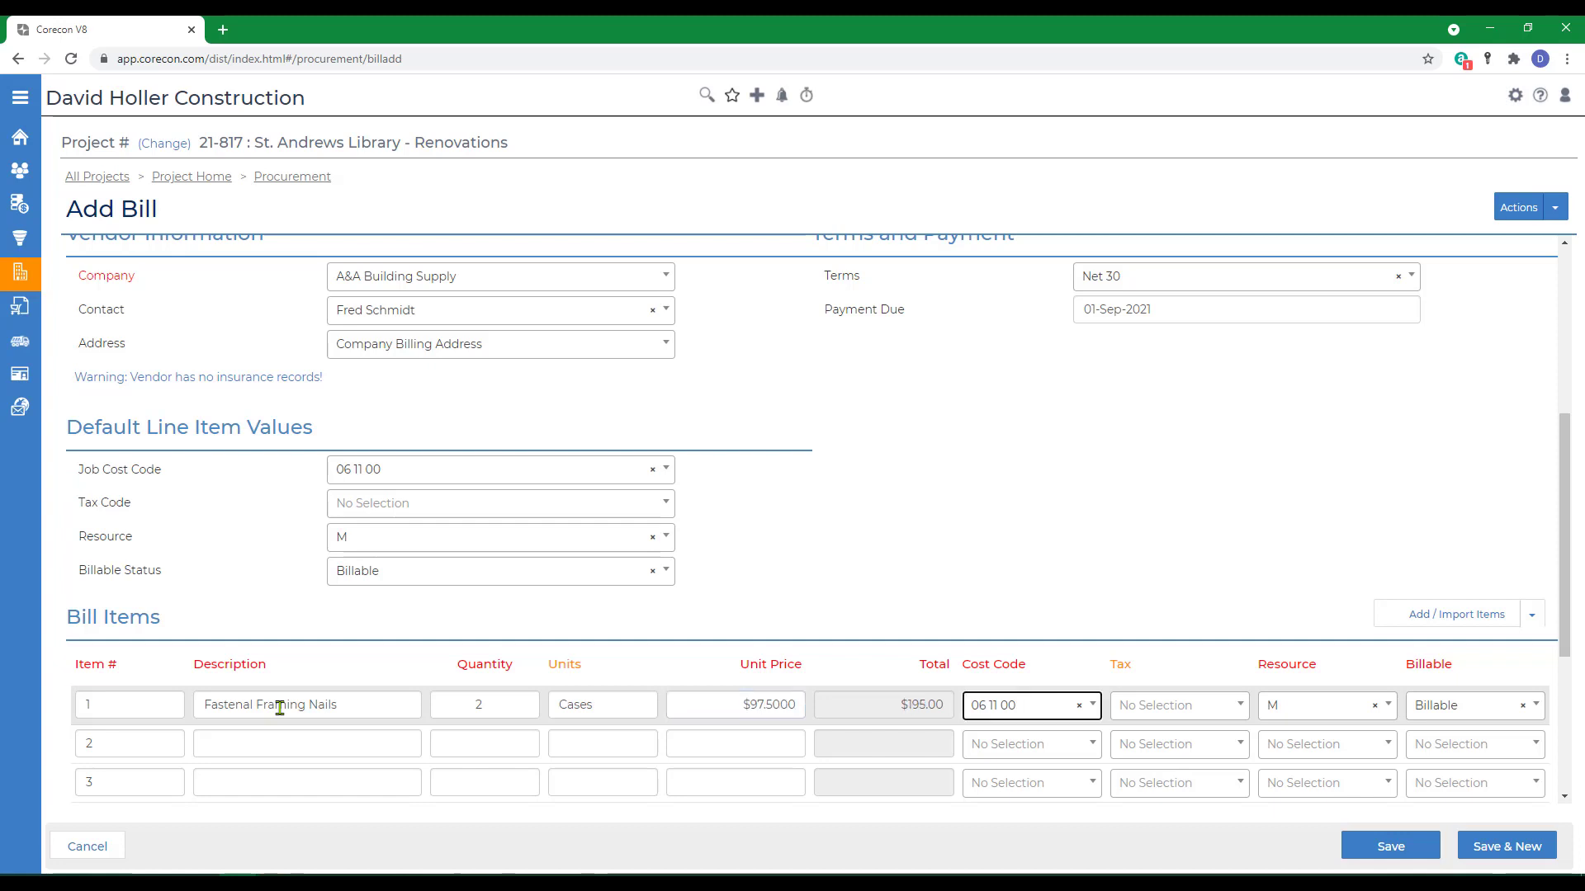
key(Tab)
key(Tab)
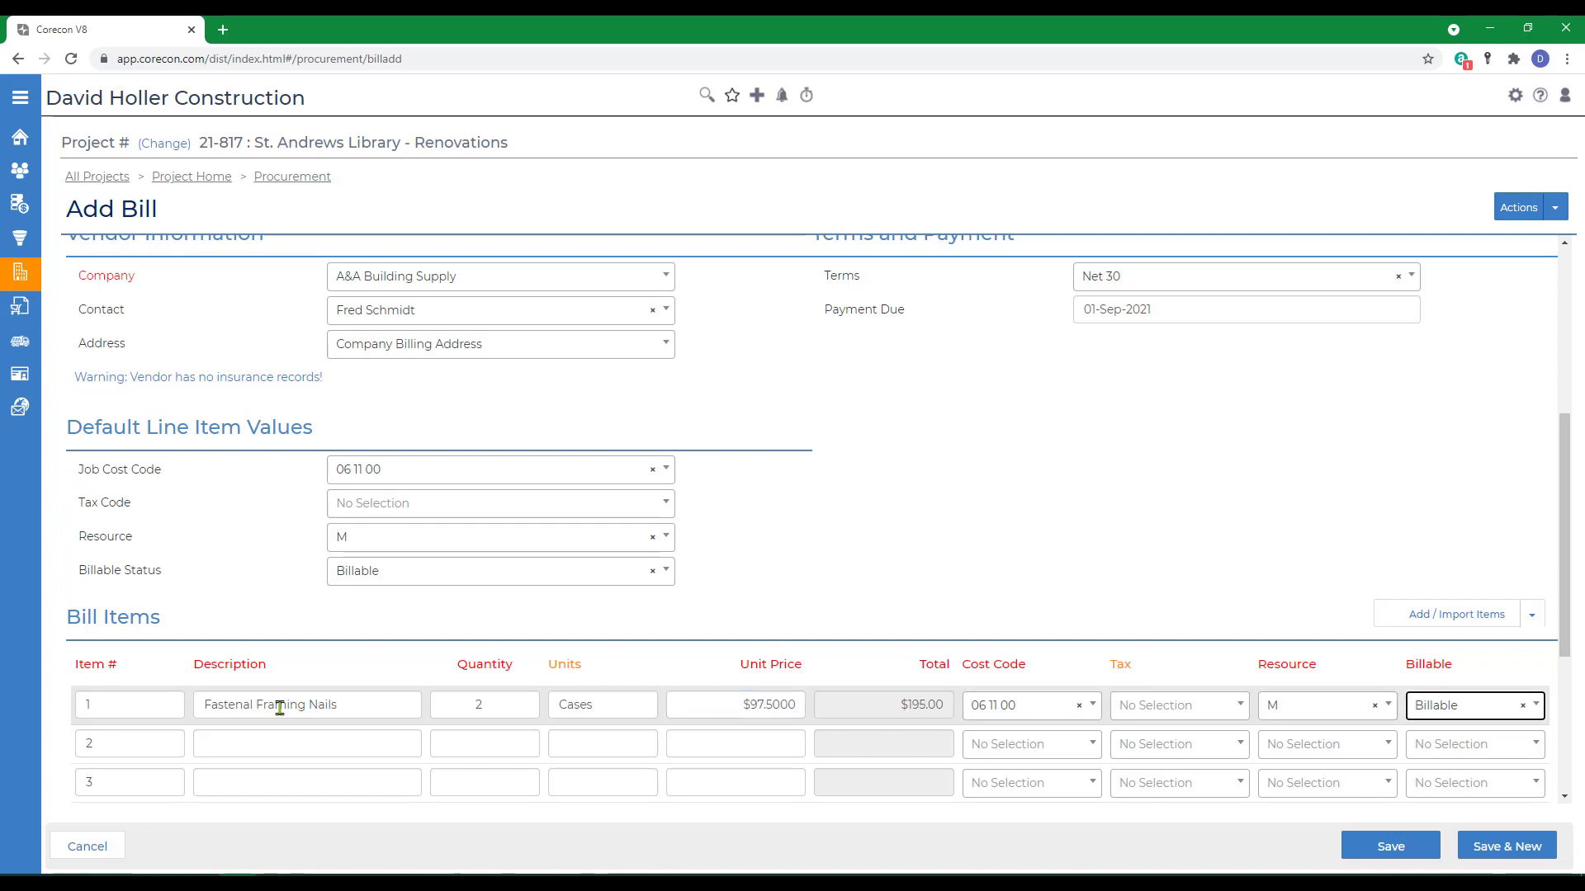
click(1532, 625)
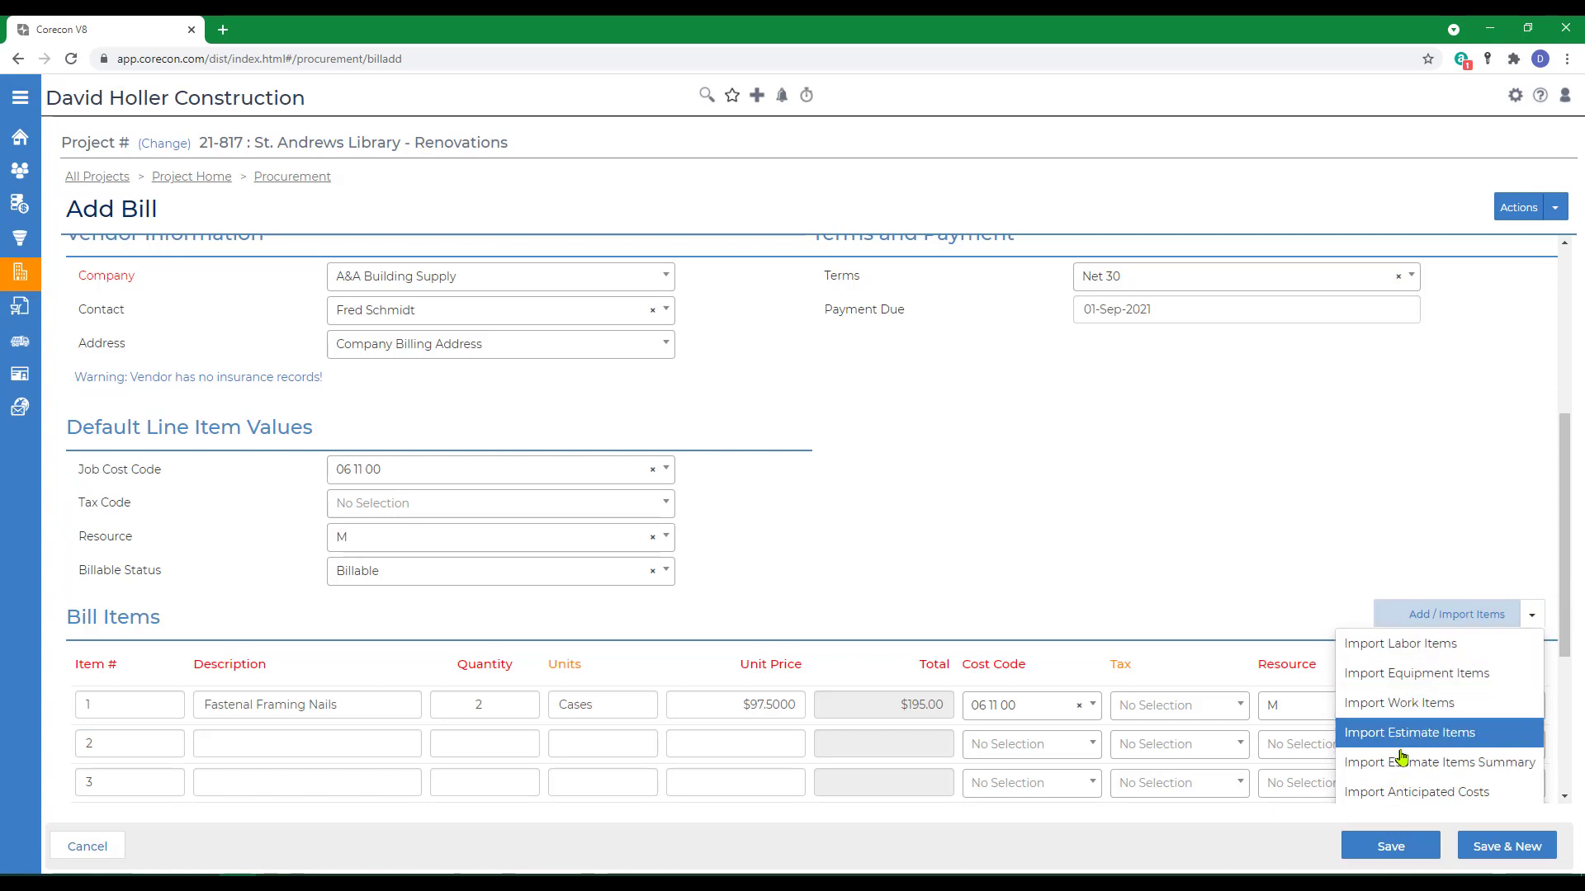
click(1410, 797)
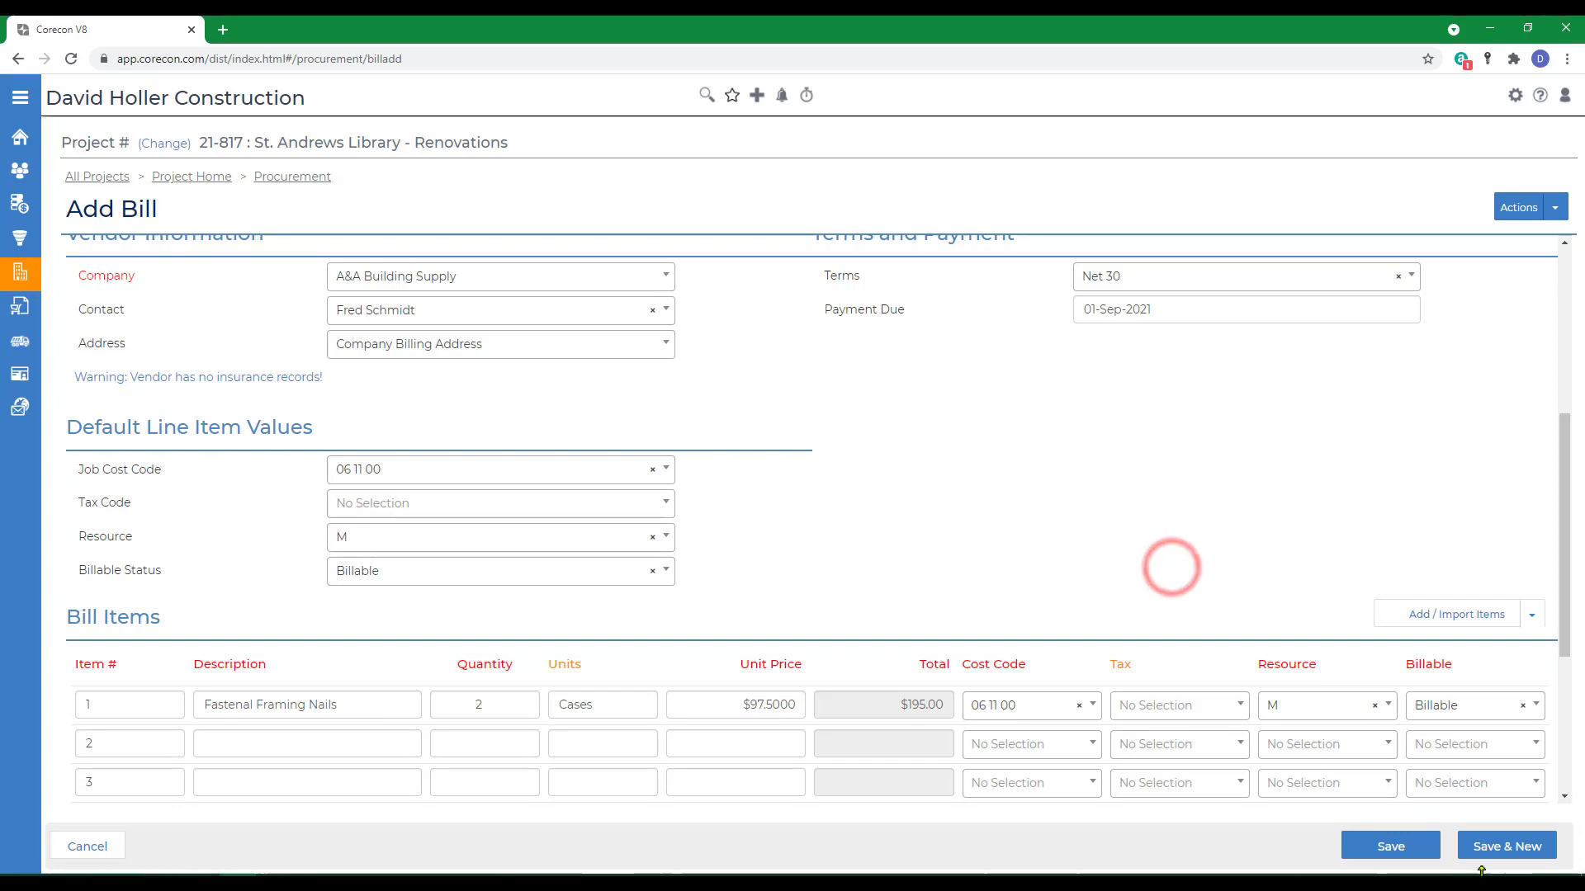
Save the A&A Building Supply bill and review its approved $195.00 Bill Information page.
click(1393, 848)
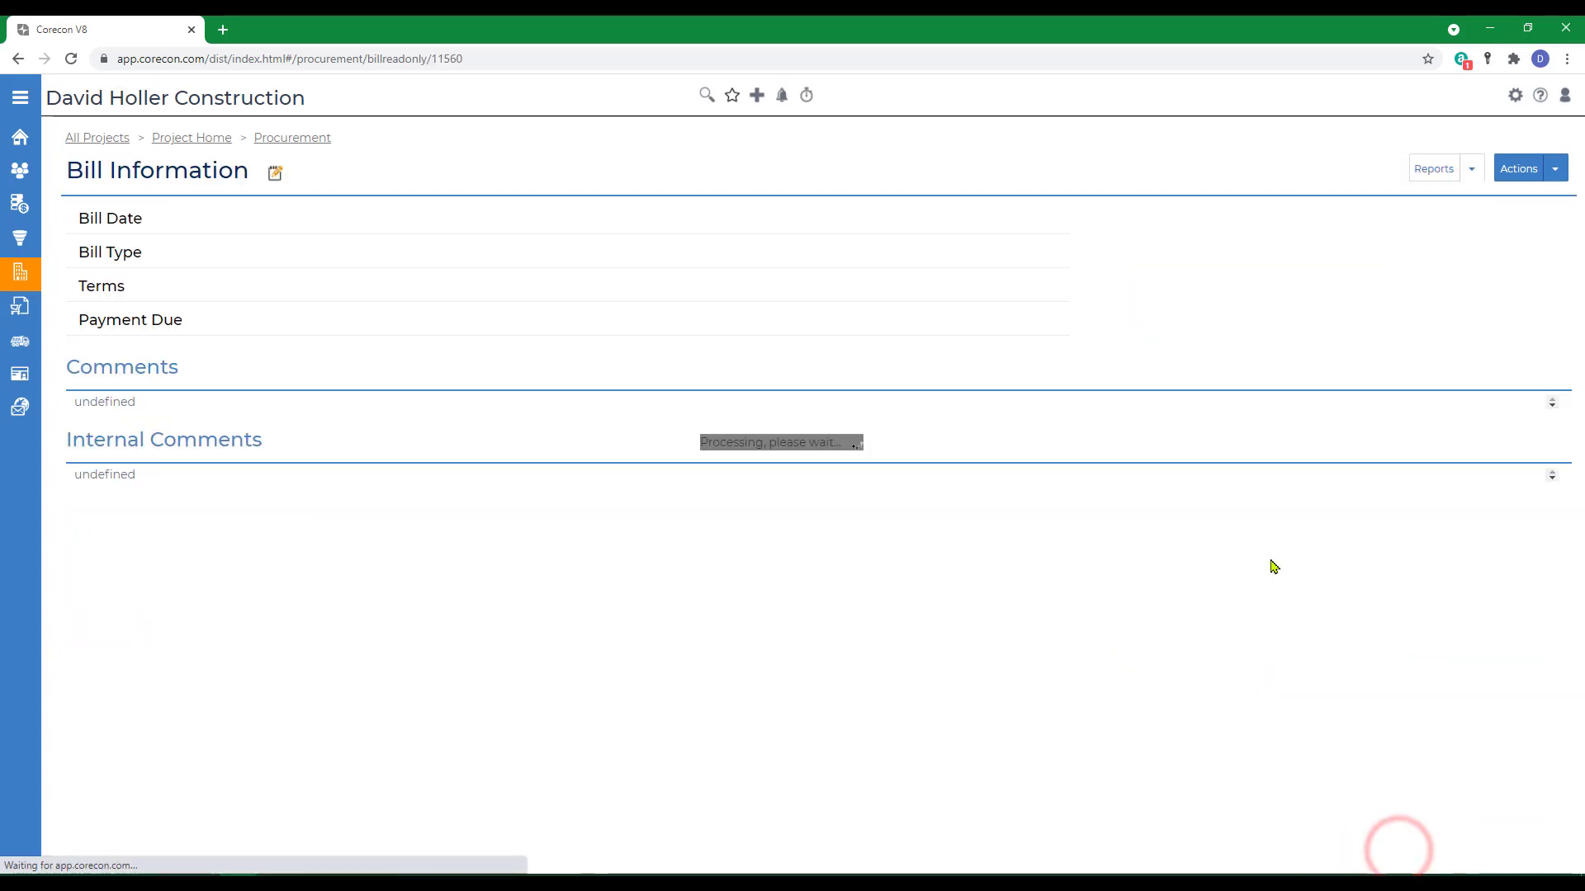
scroll(668, 514, down, 10)
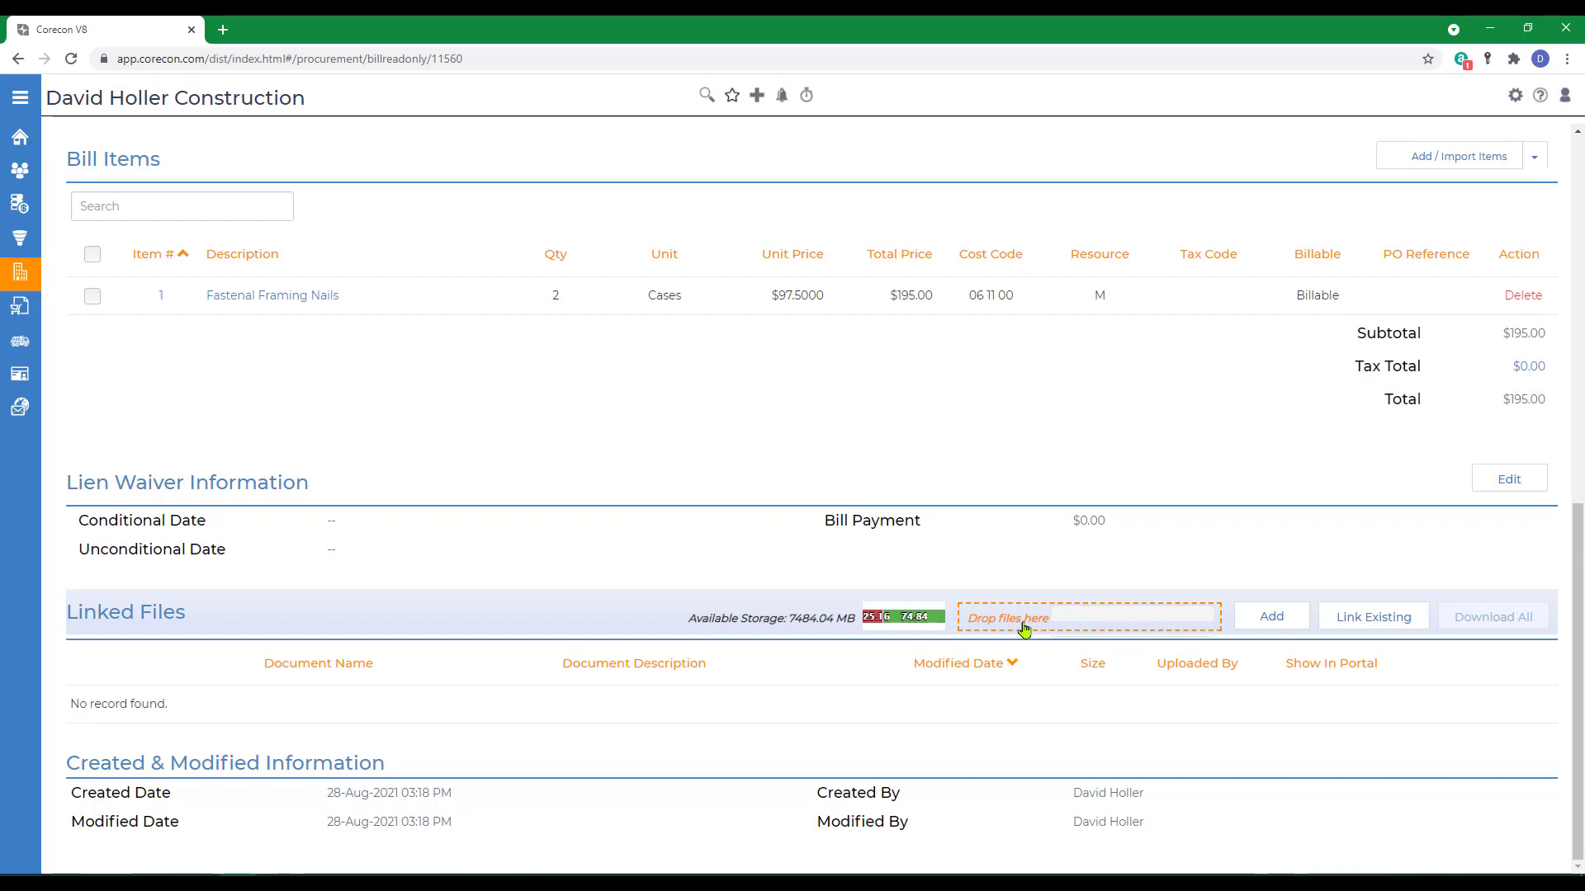
scroll(768, 595, up, 10)
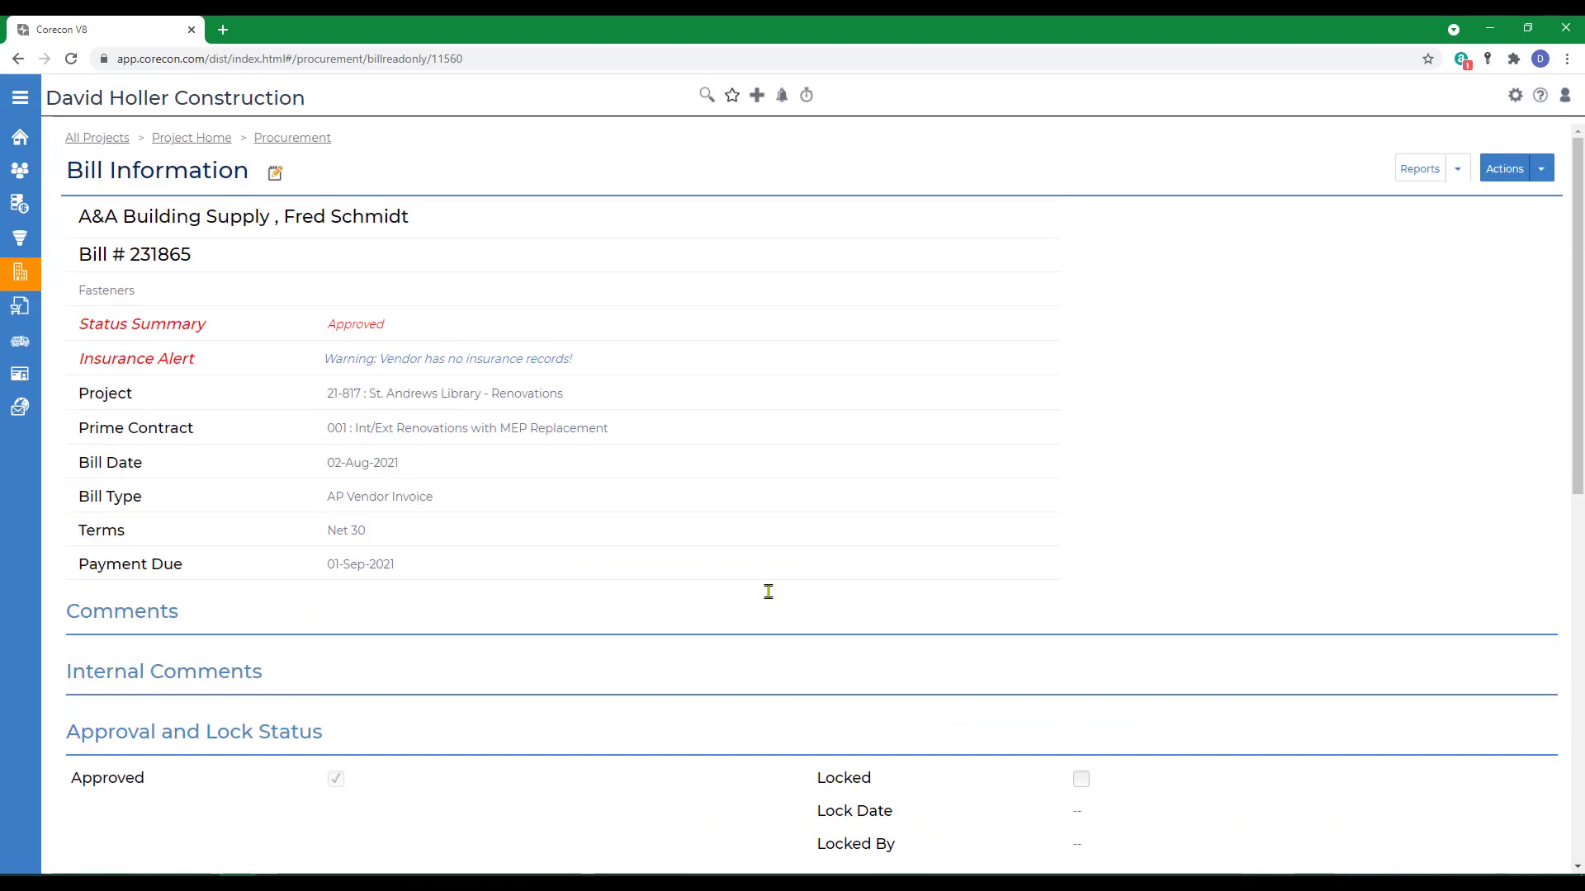
From the Procurement overview, add a bill from PO 15002 Lumber Package for A&A Building Supply.
click(291, 139)
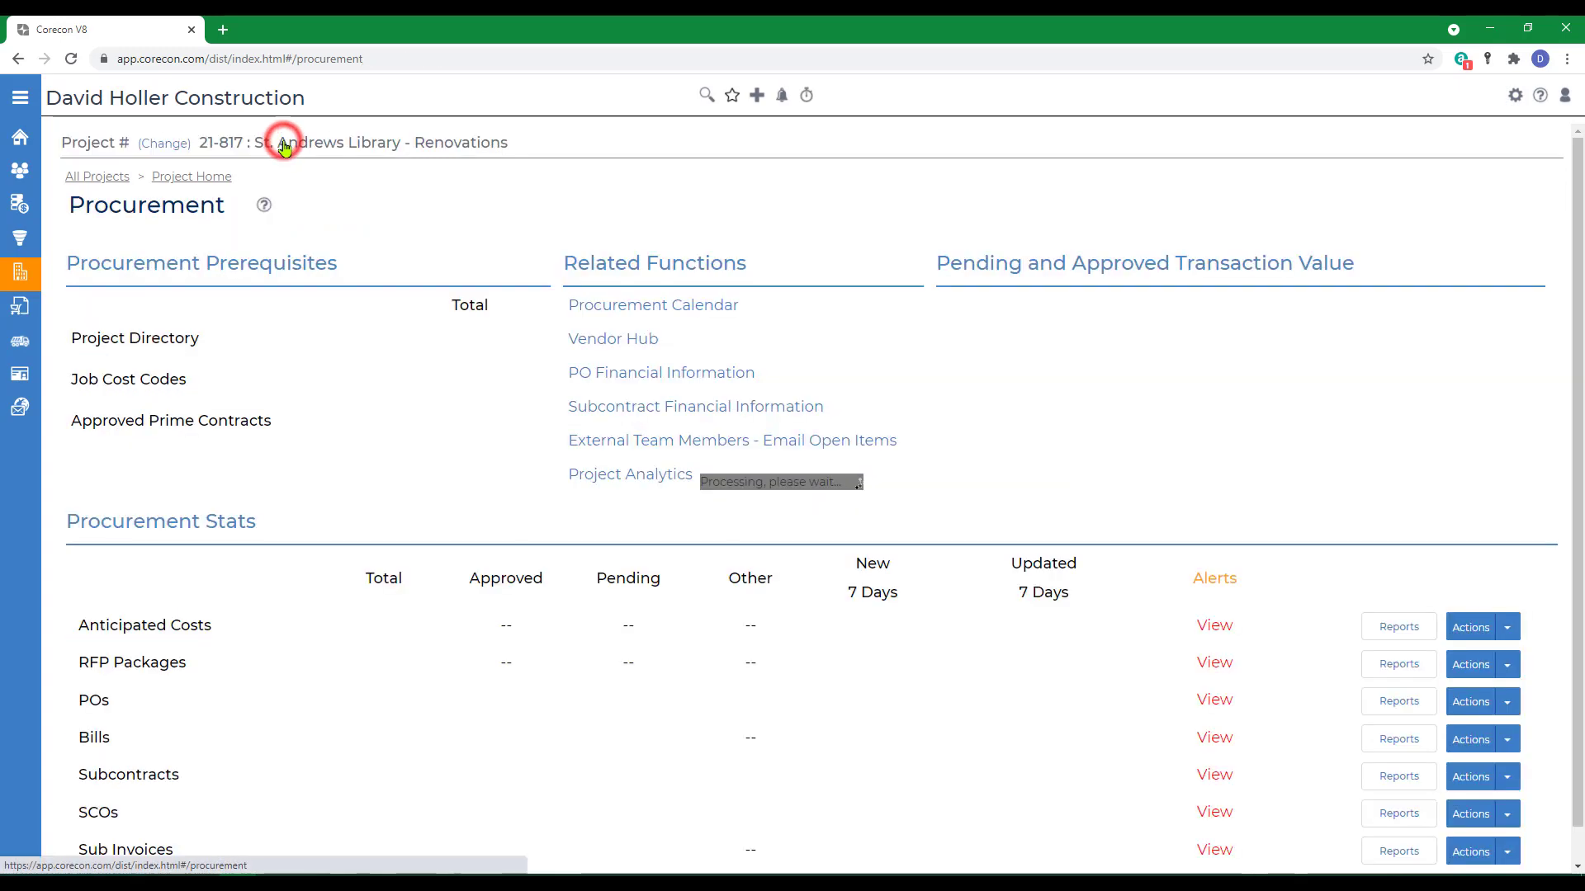
scroll(1403, 718, down, 1)
click(1508, 702)
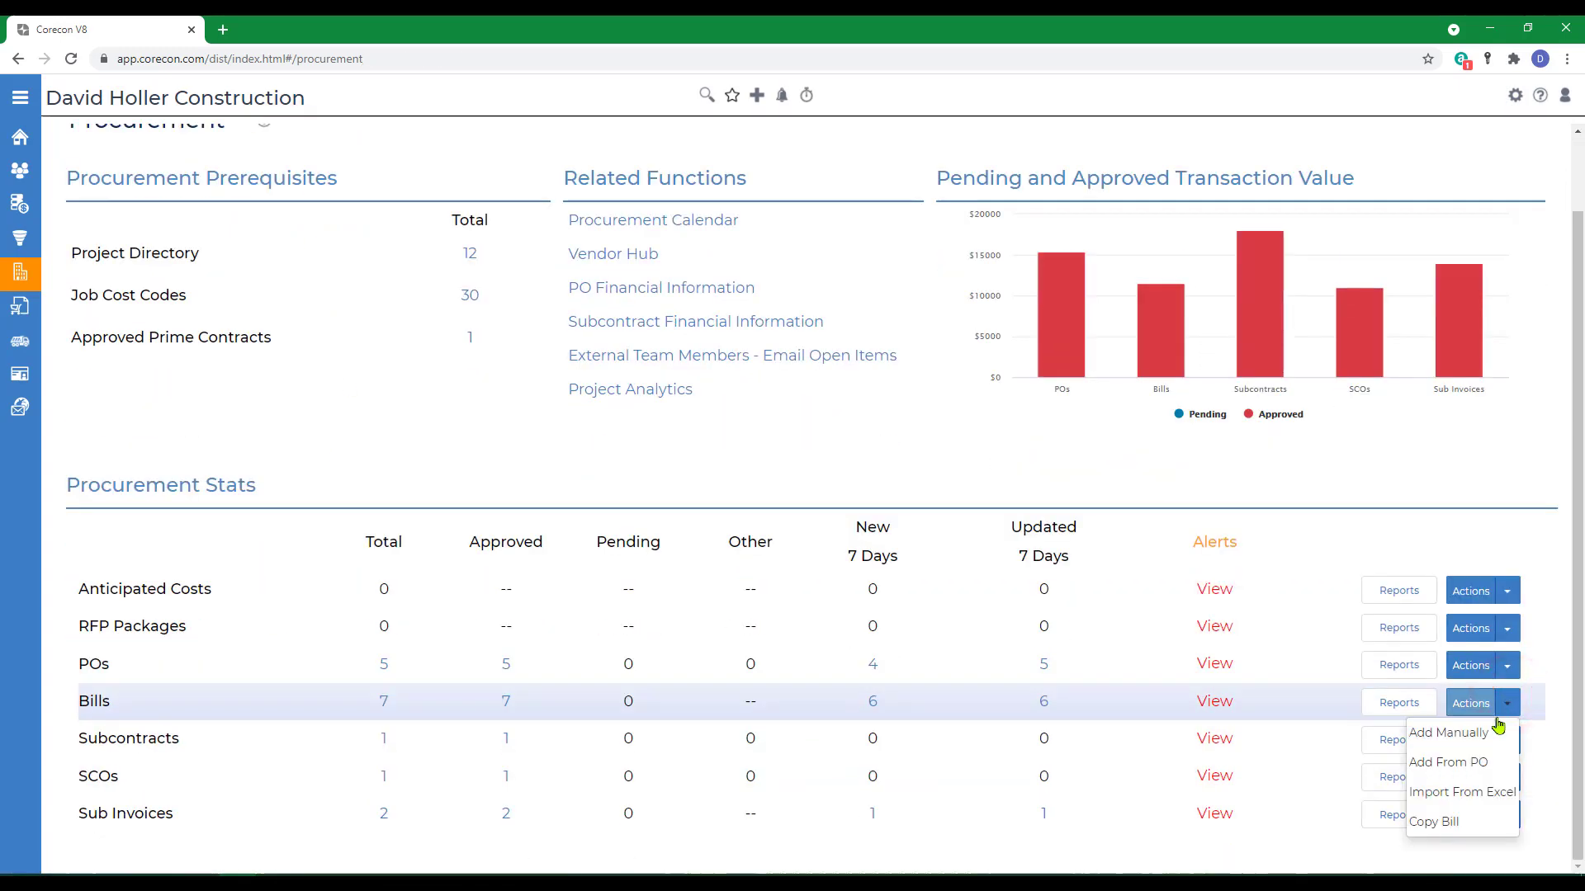
click(1436, 762)
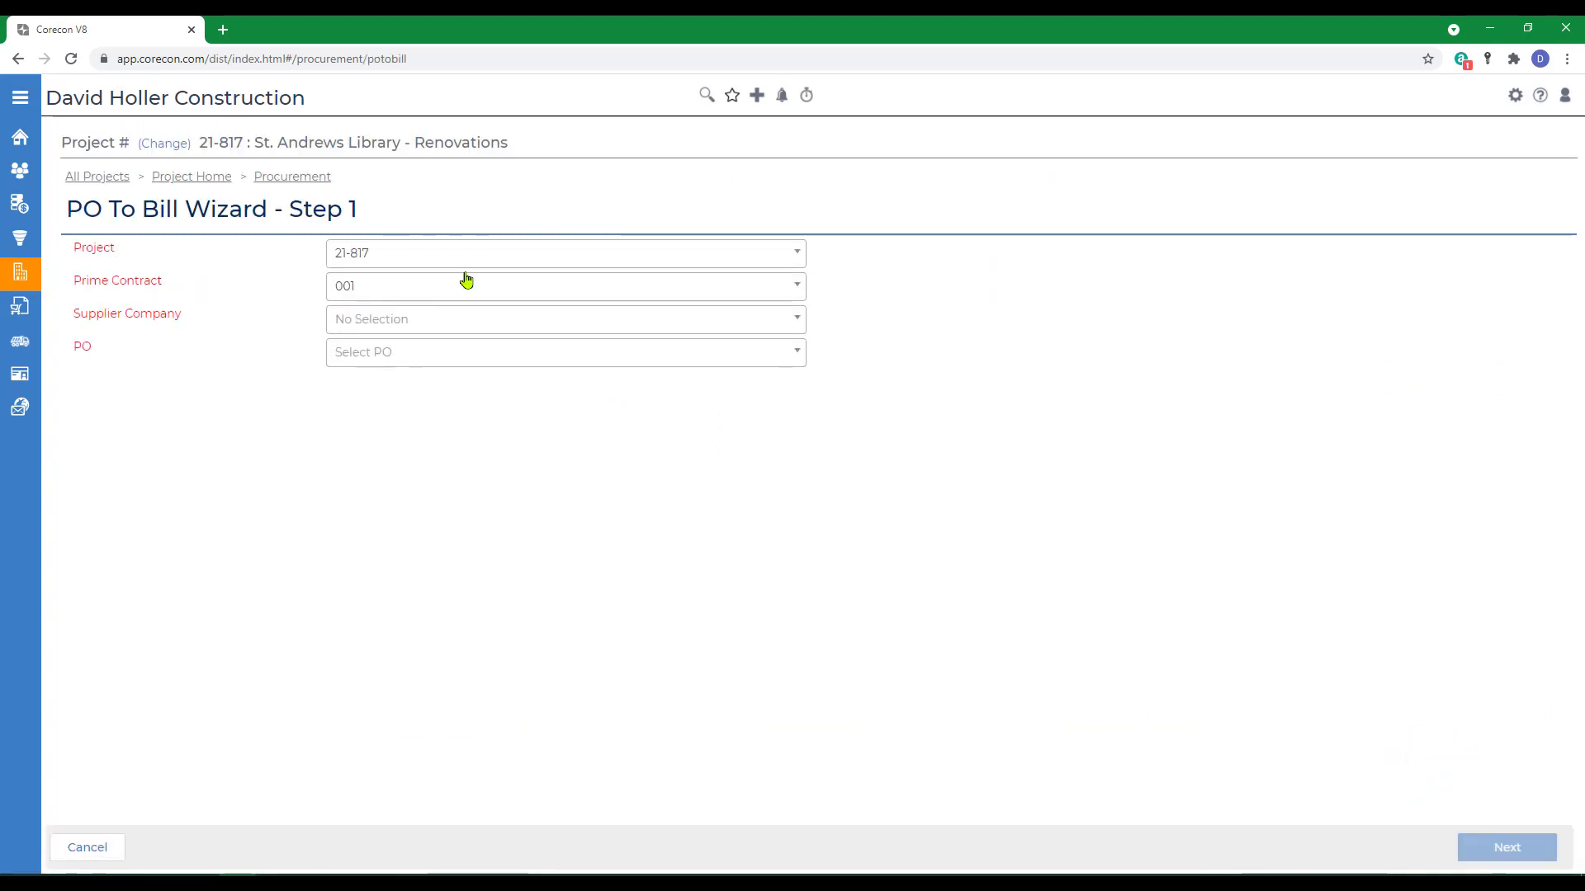
click(429, 317)
click(394, 376)
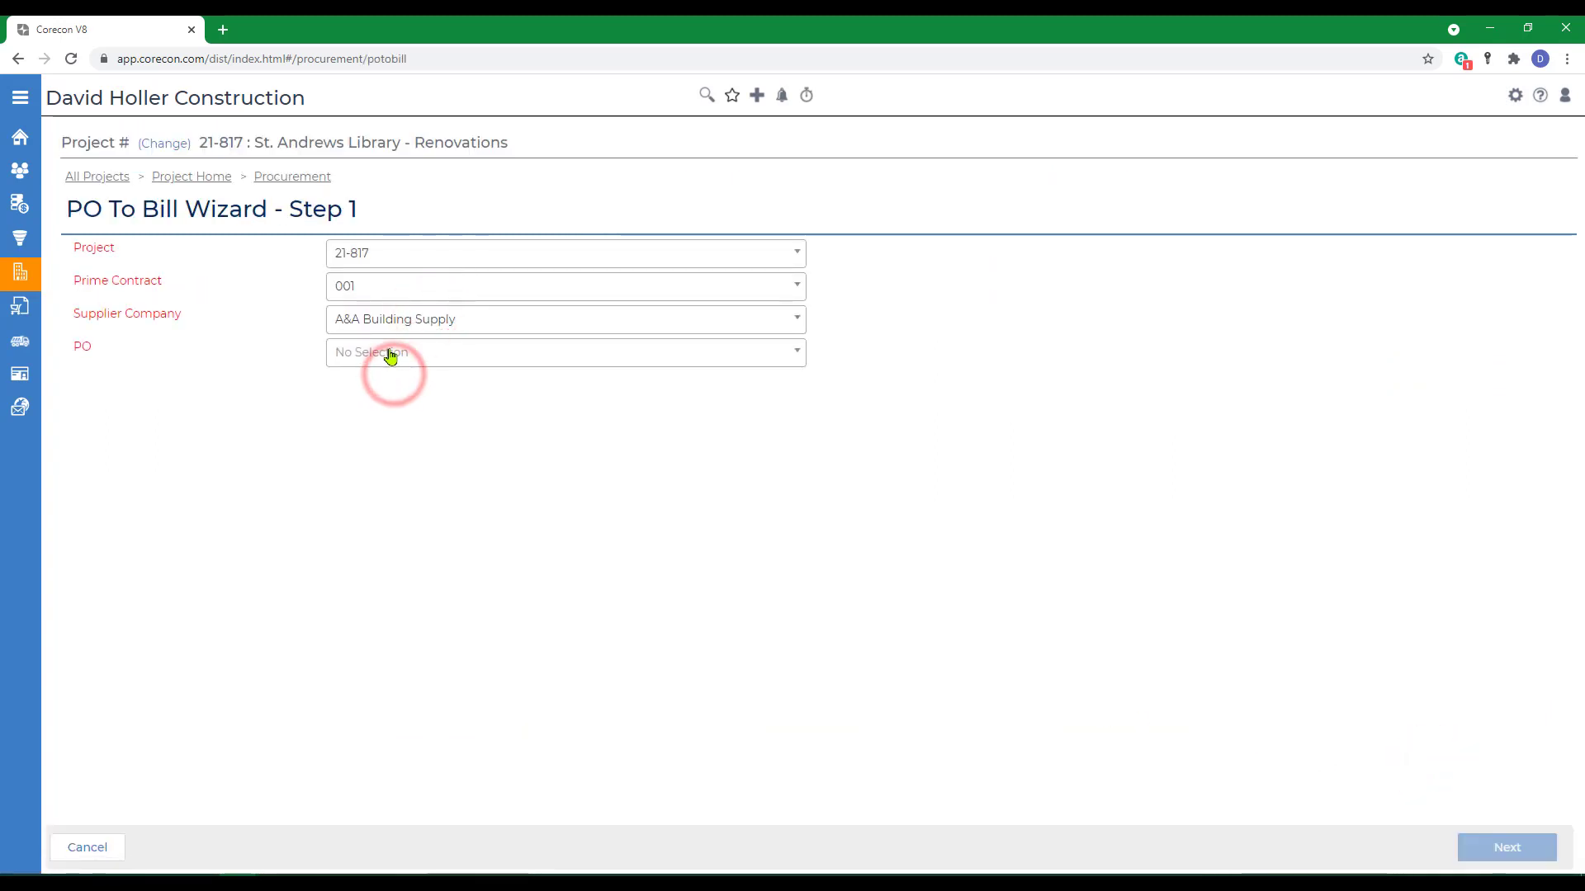
click(390, 352)
click(388, 432)
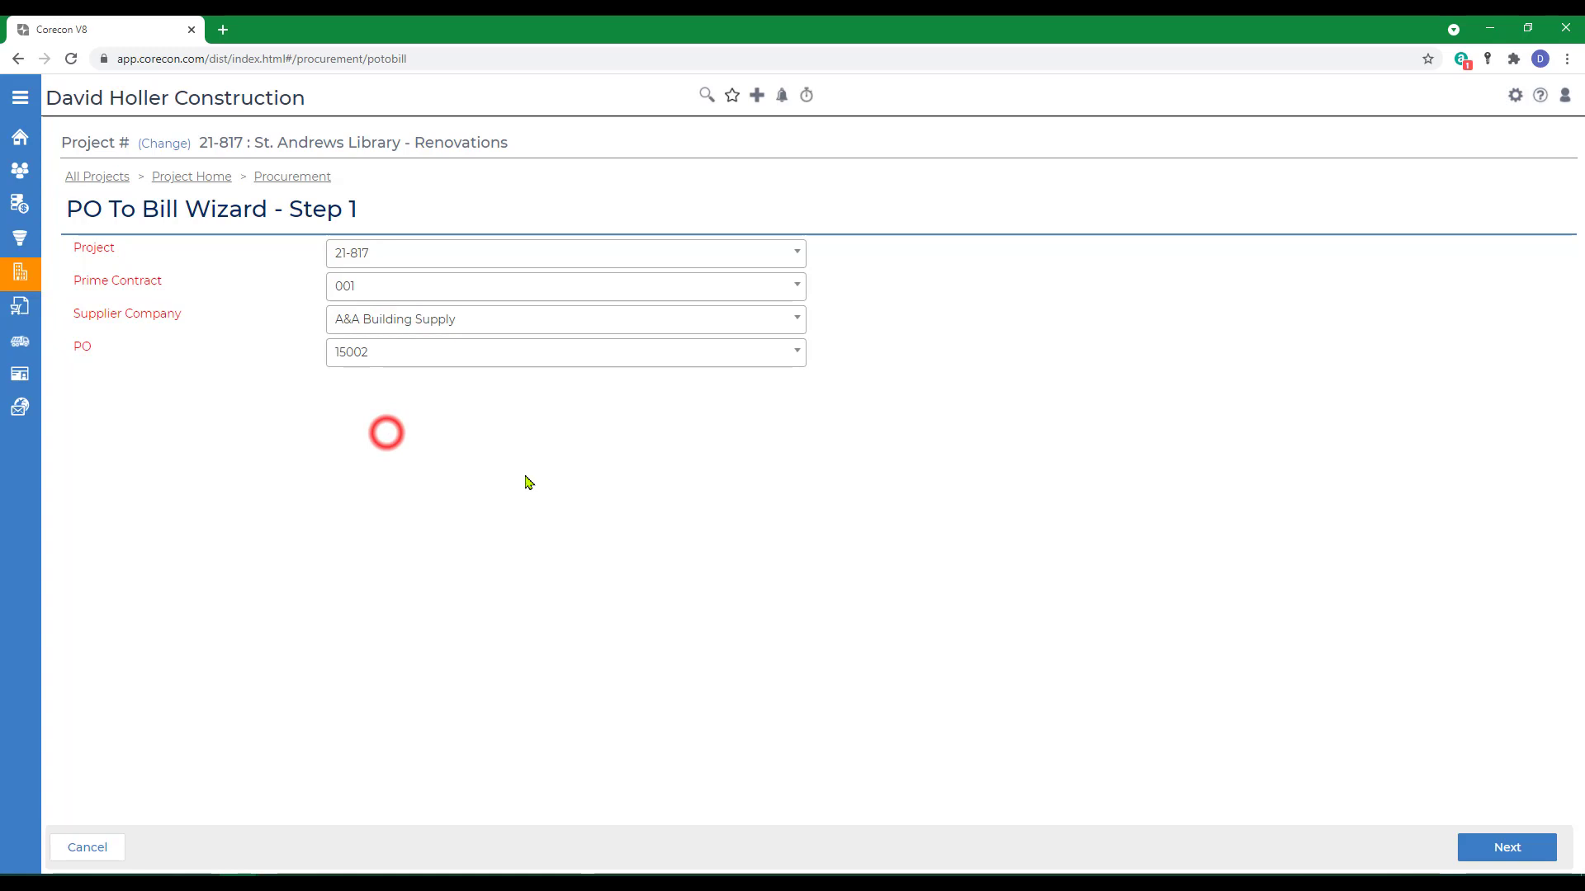
click(1490, 848)
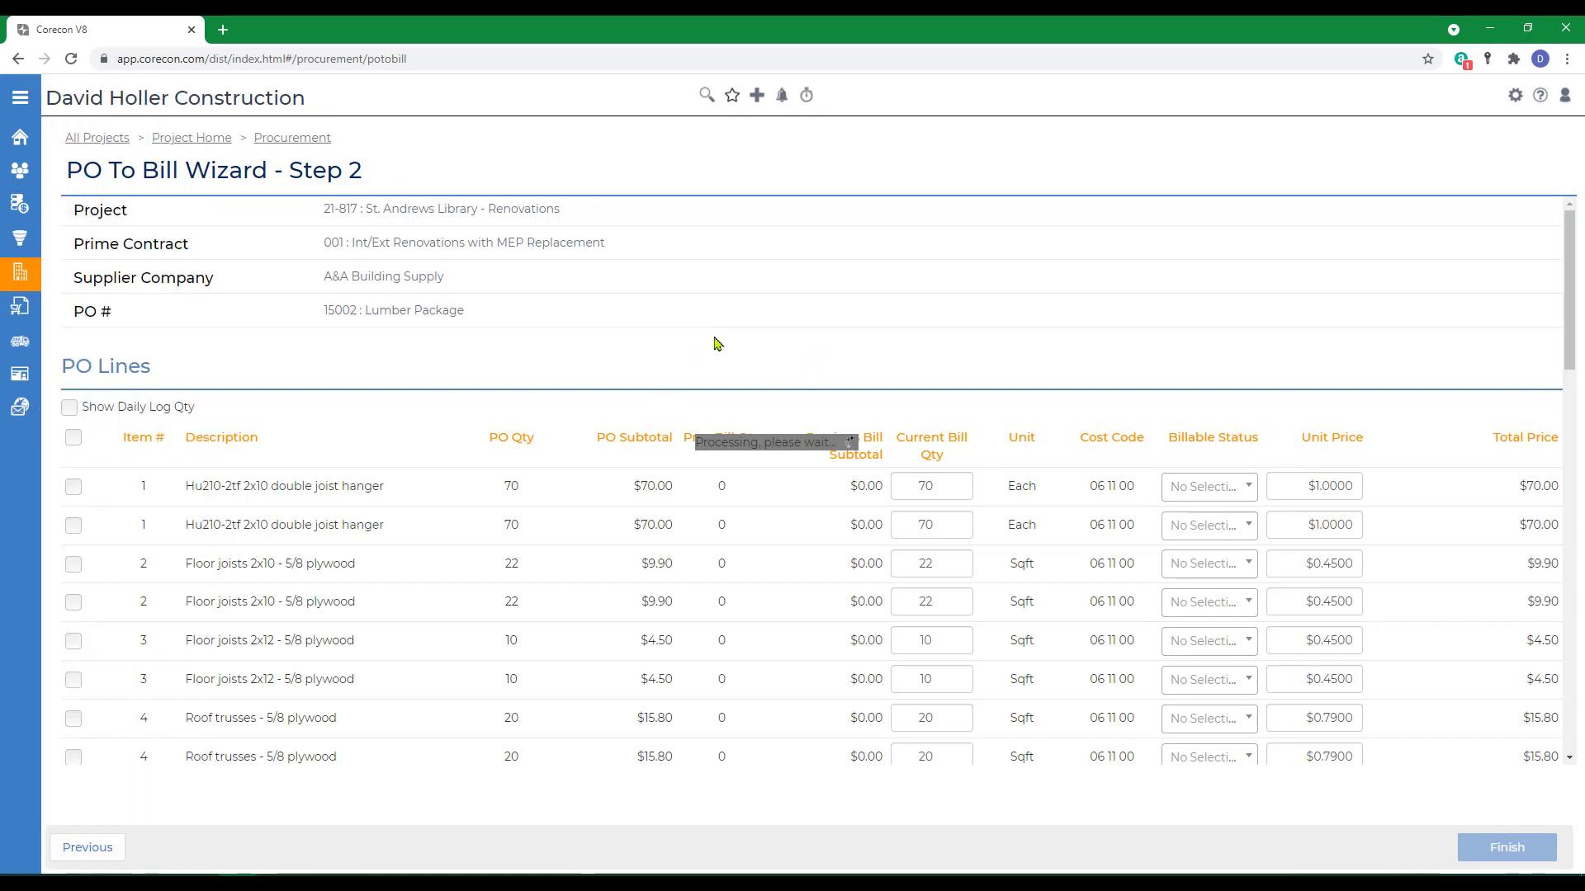
Show daily log quantities and bill item 10 plywood at 65 and item 6 studs at 22.
click(70, 408)
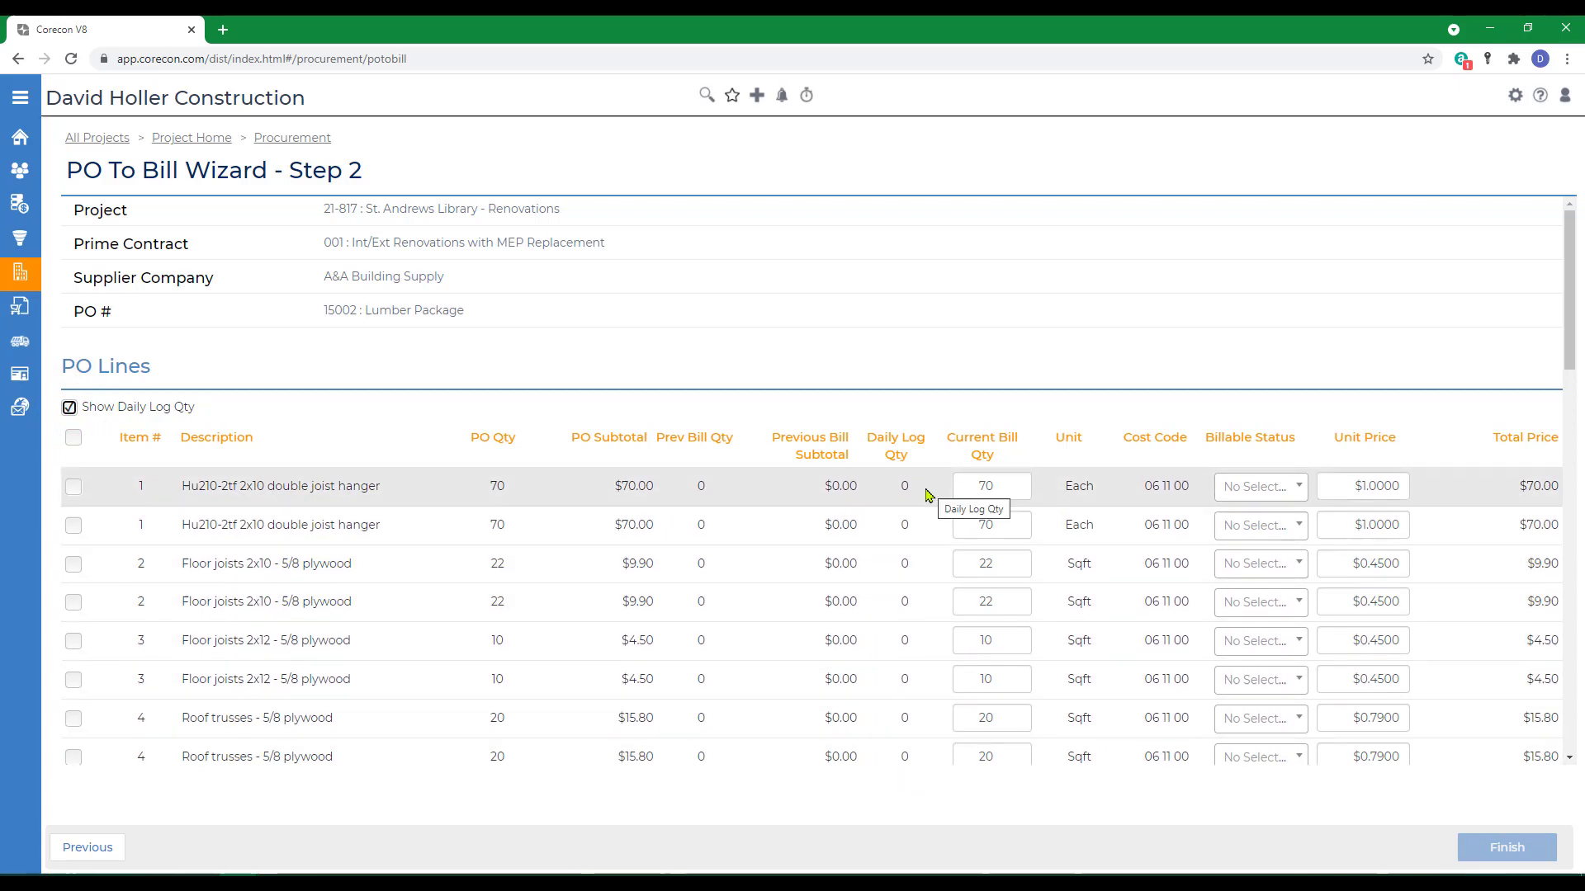
scroll(609, 644, down, 6)
click(74, 604)
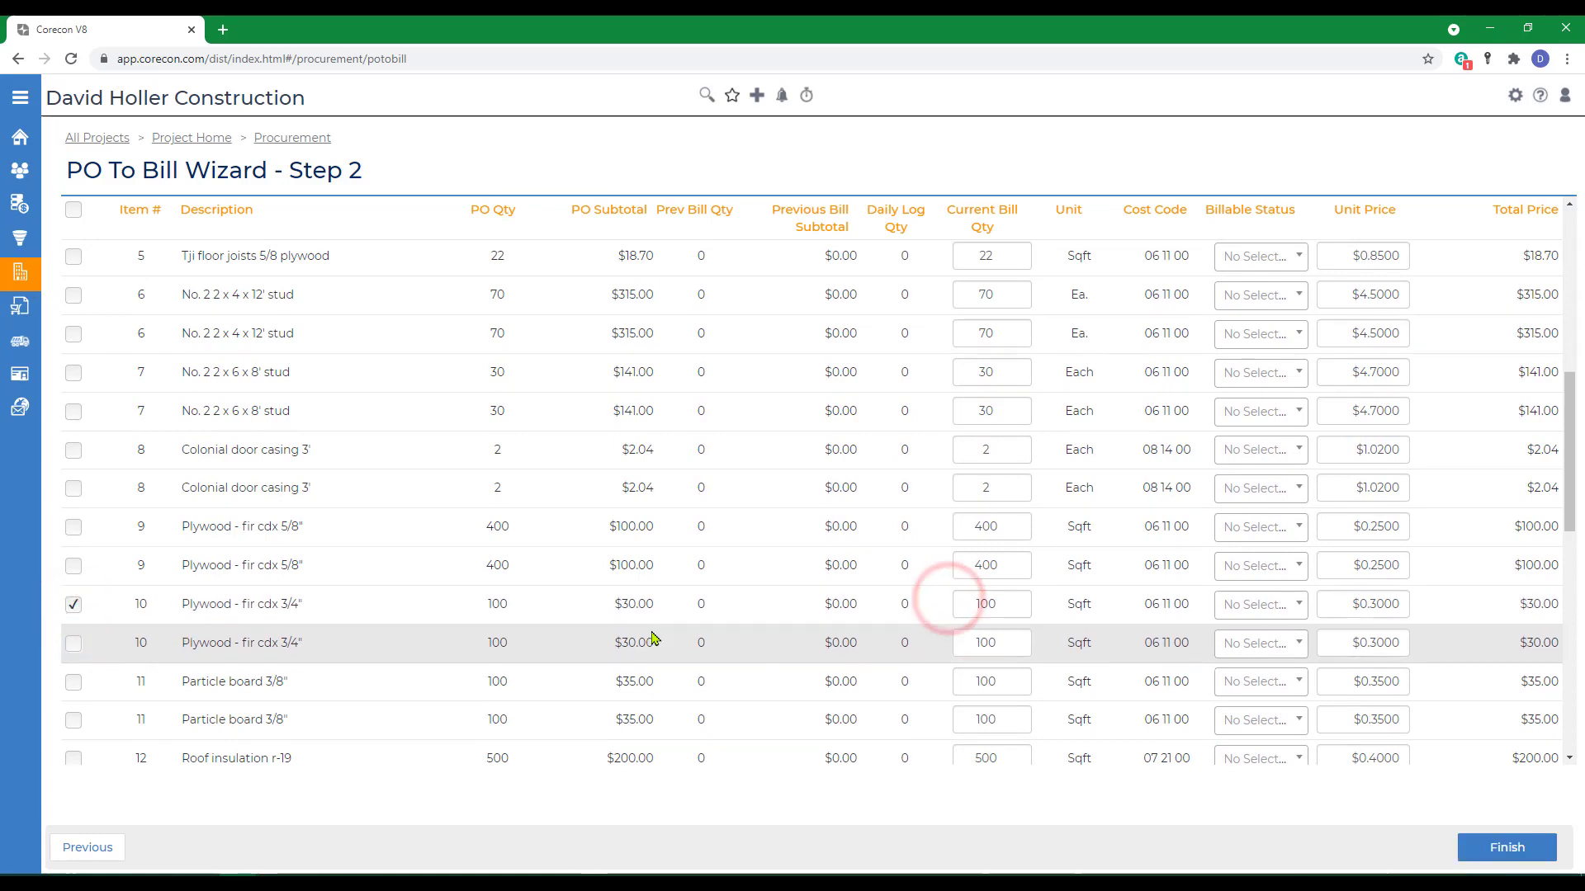
click(966, 605)
double_click(967, 605)
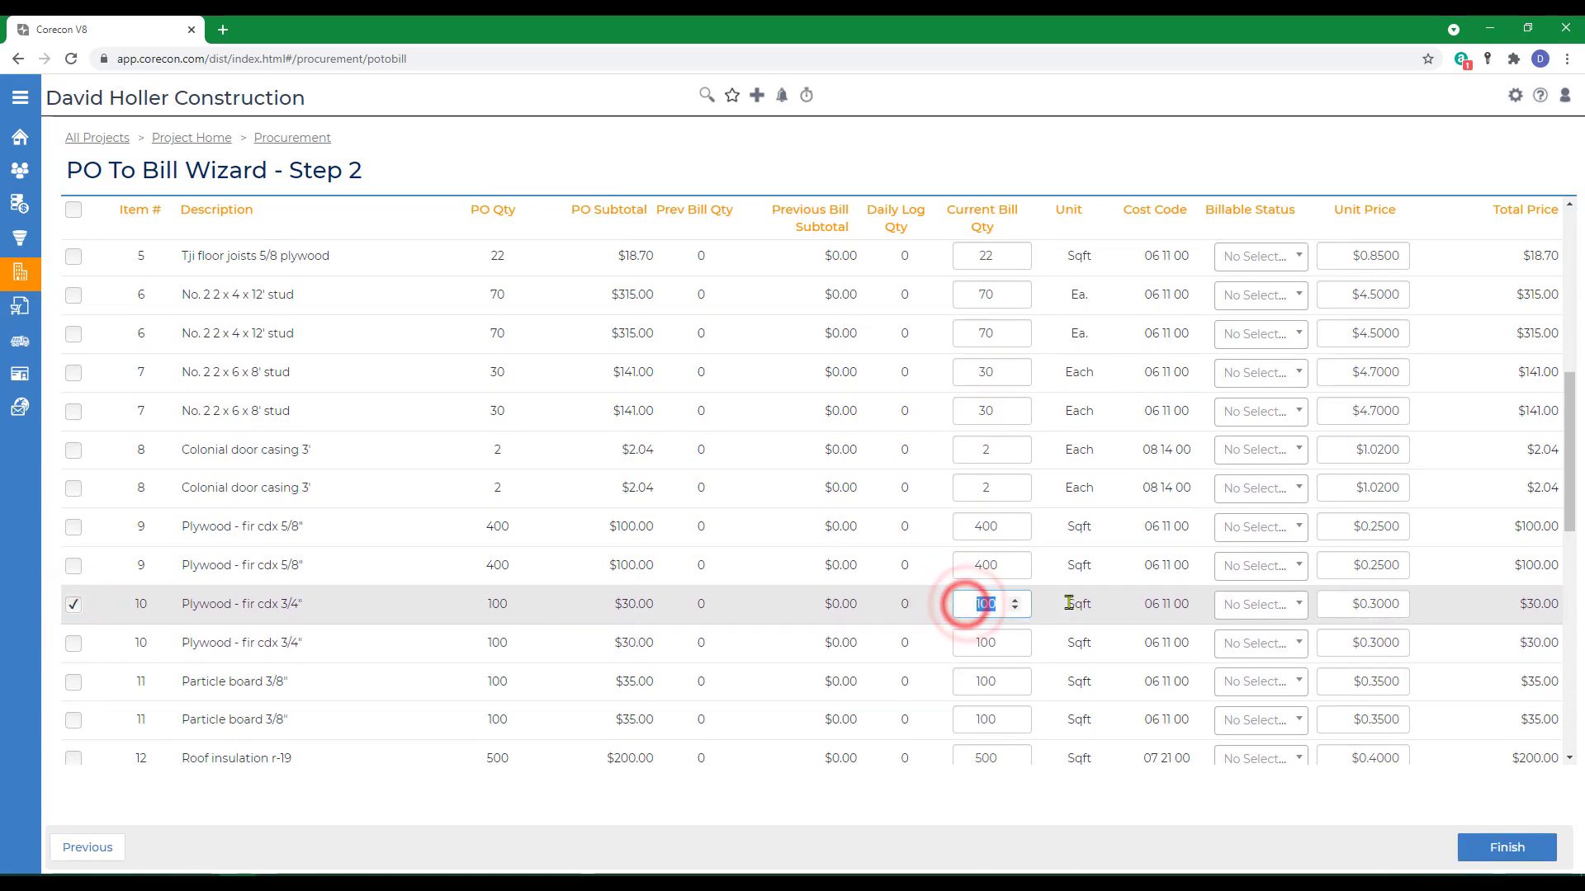
text(65)
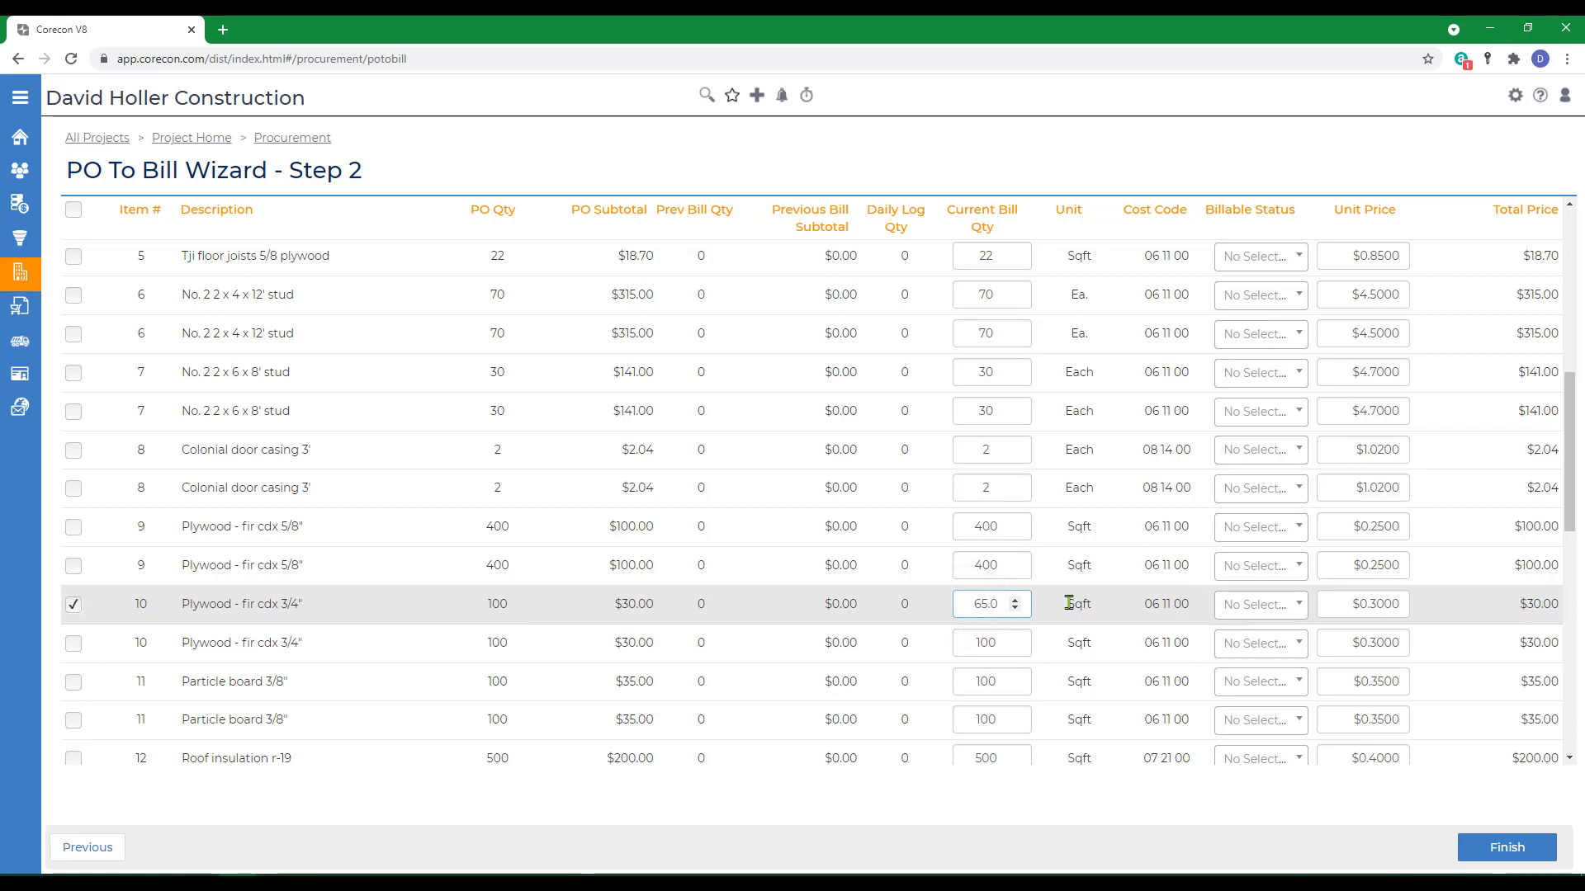
click(74, 295)
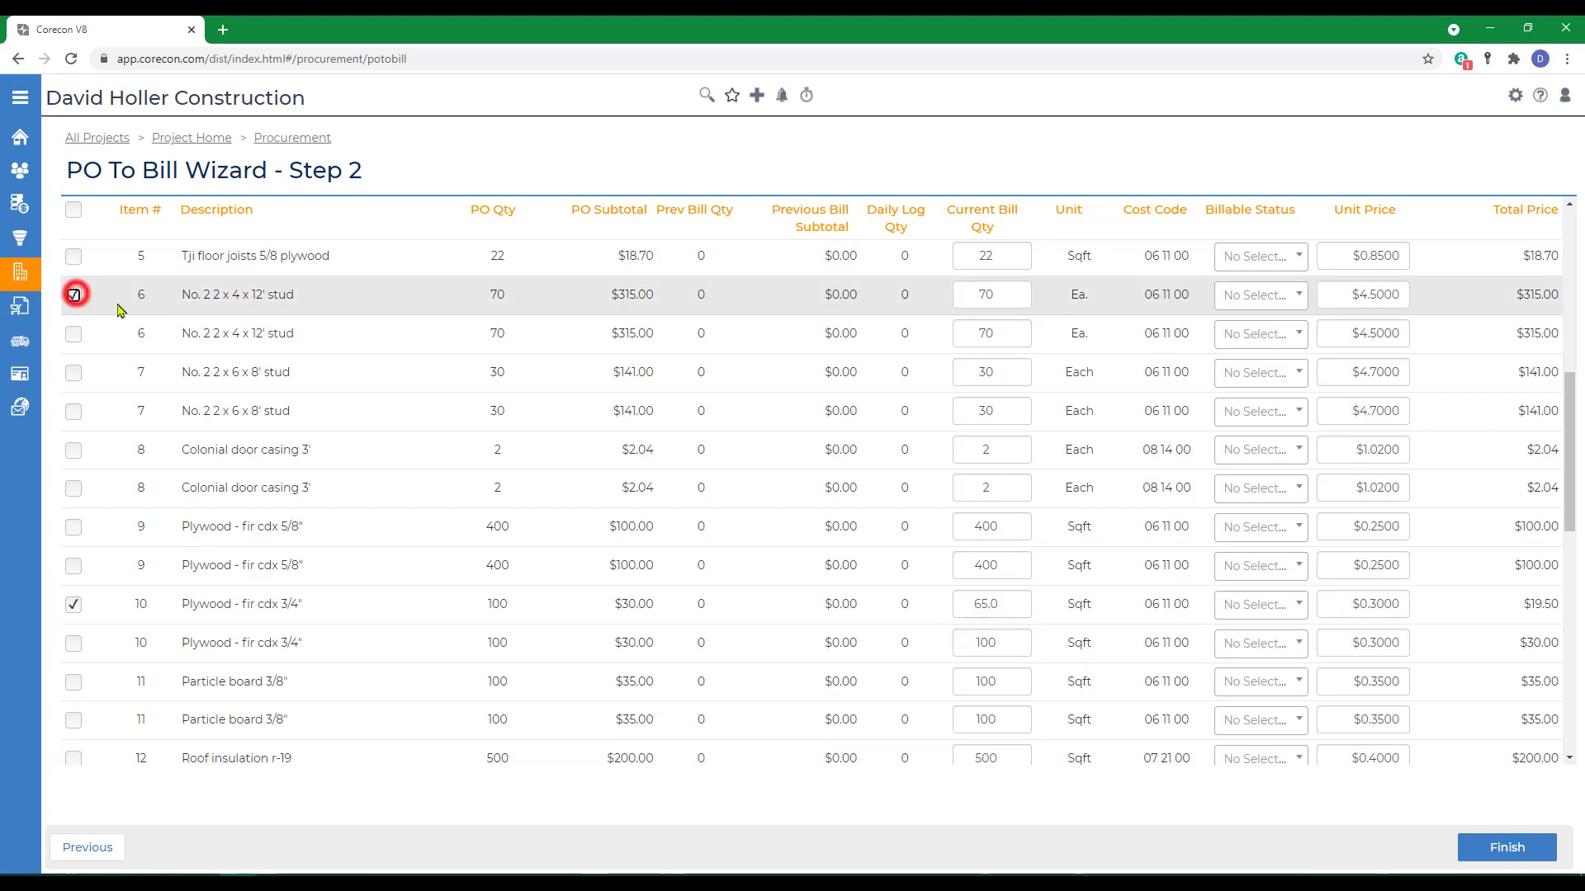
double_click(972, 299)
text(22)
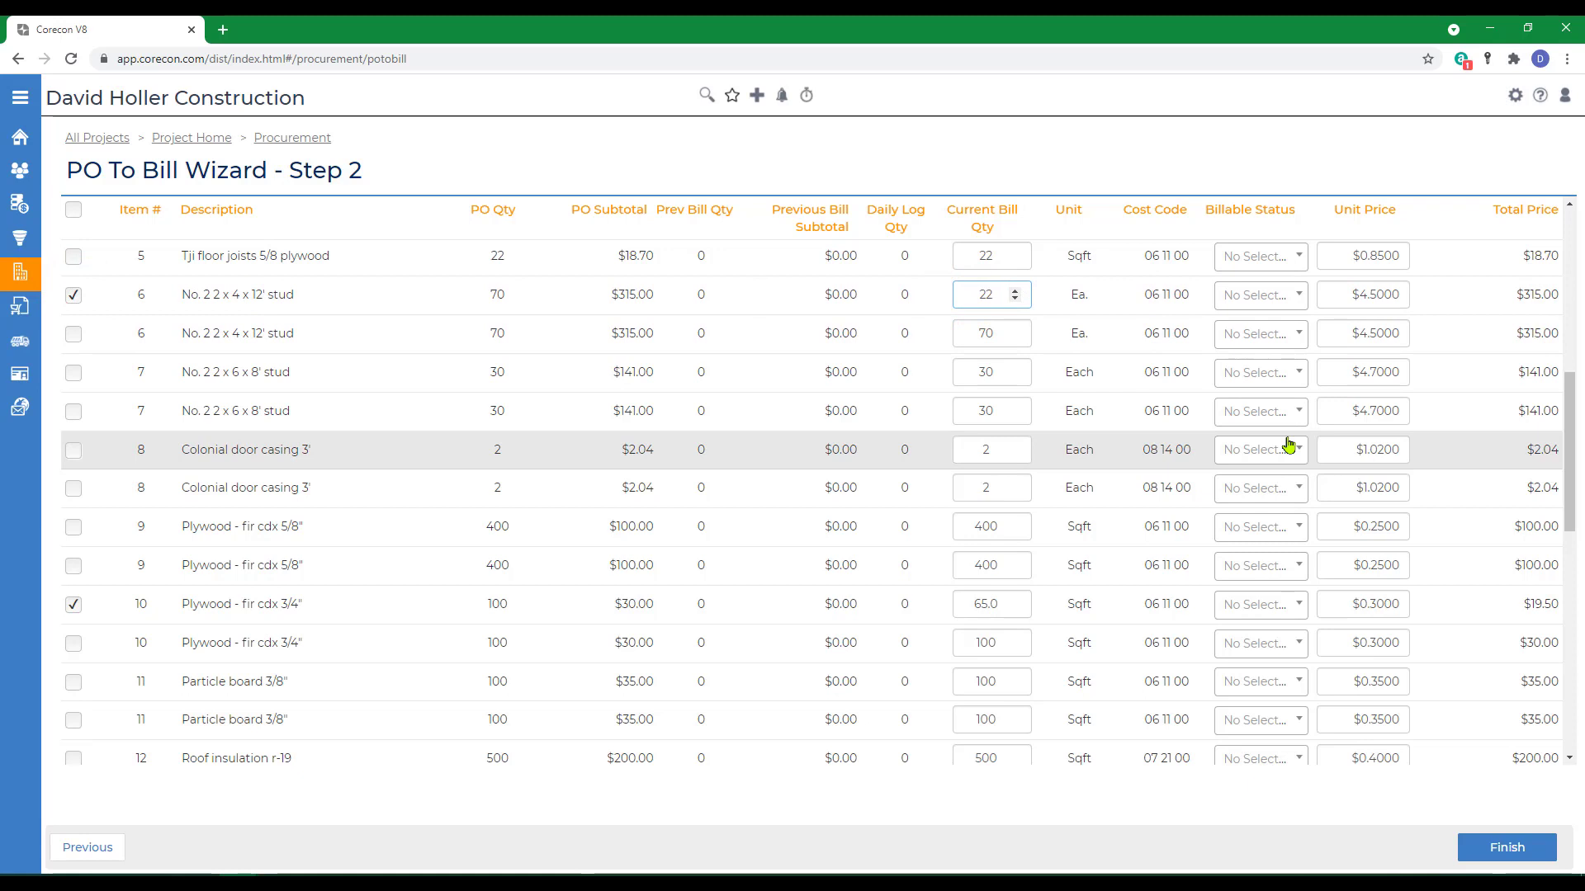
key(Tab)
key(Tab)
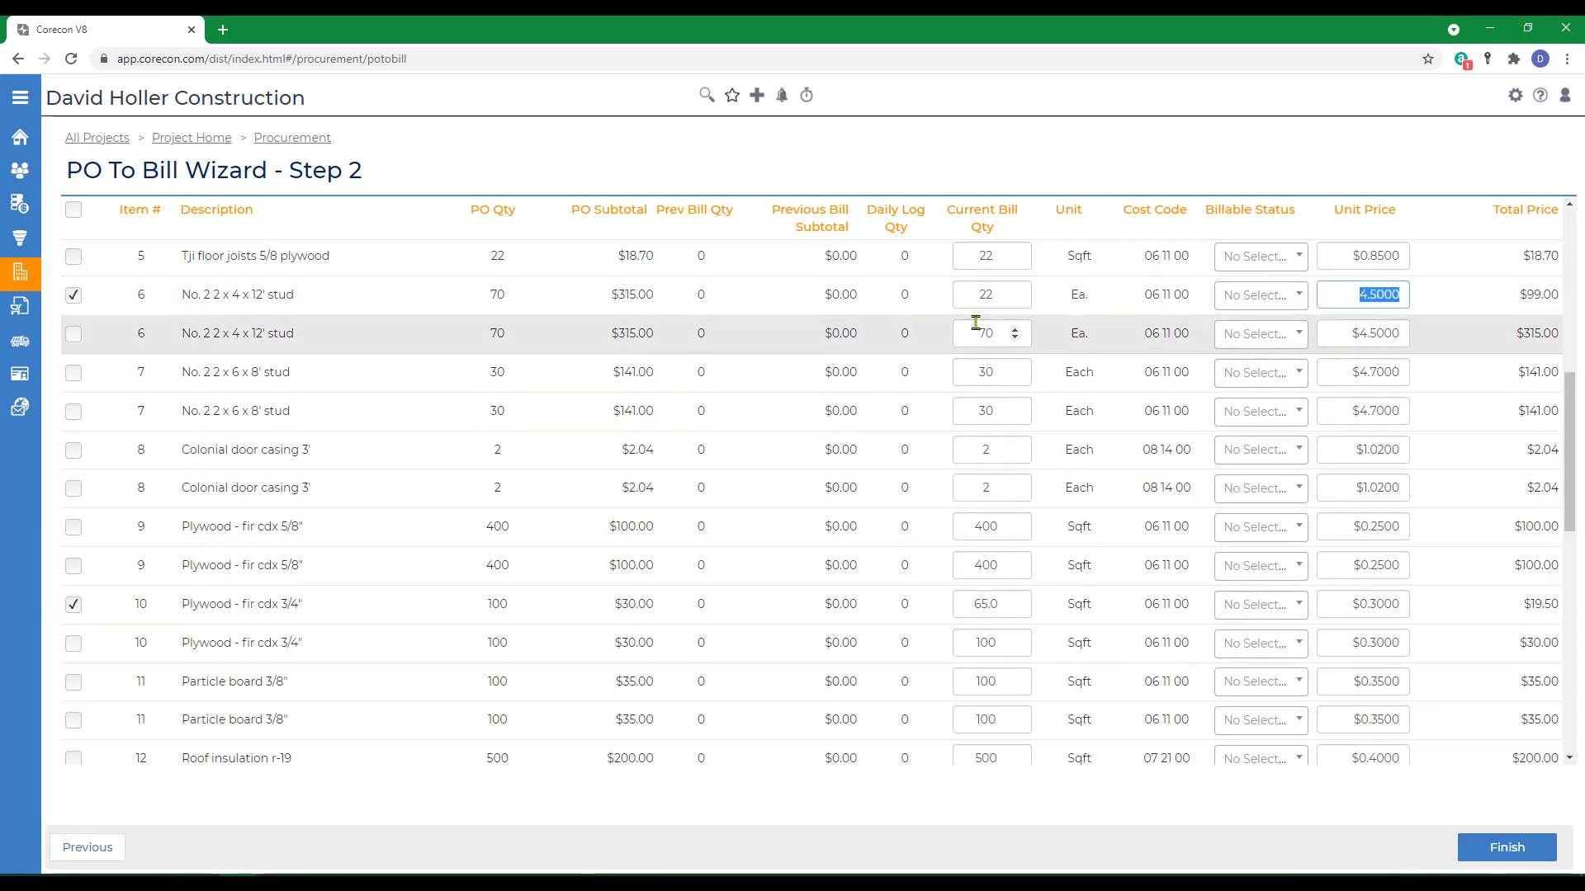
click(1499, 859)
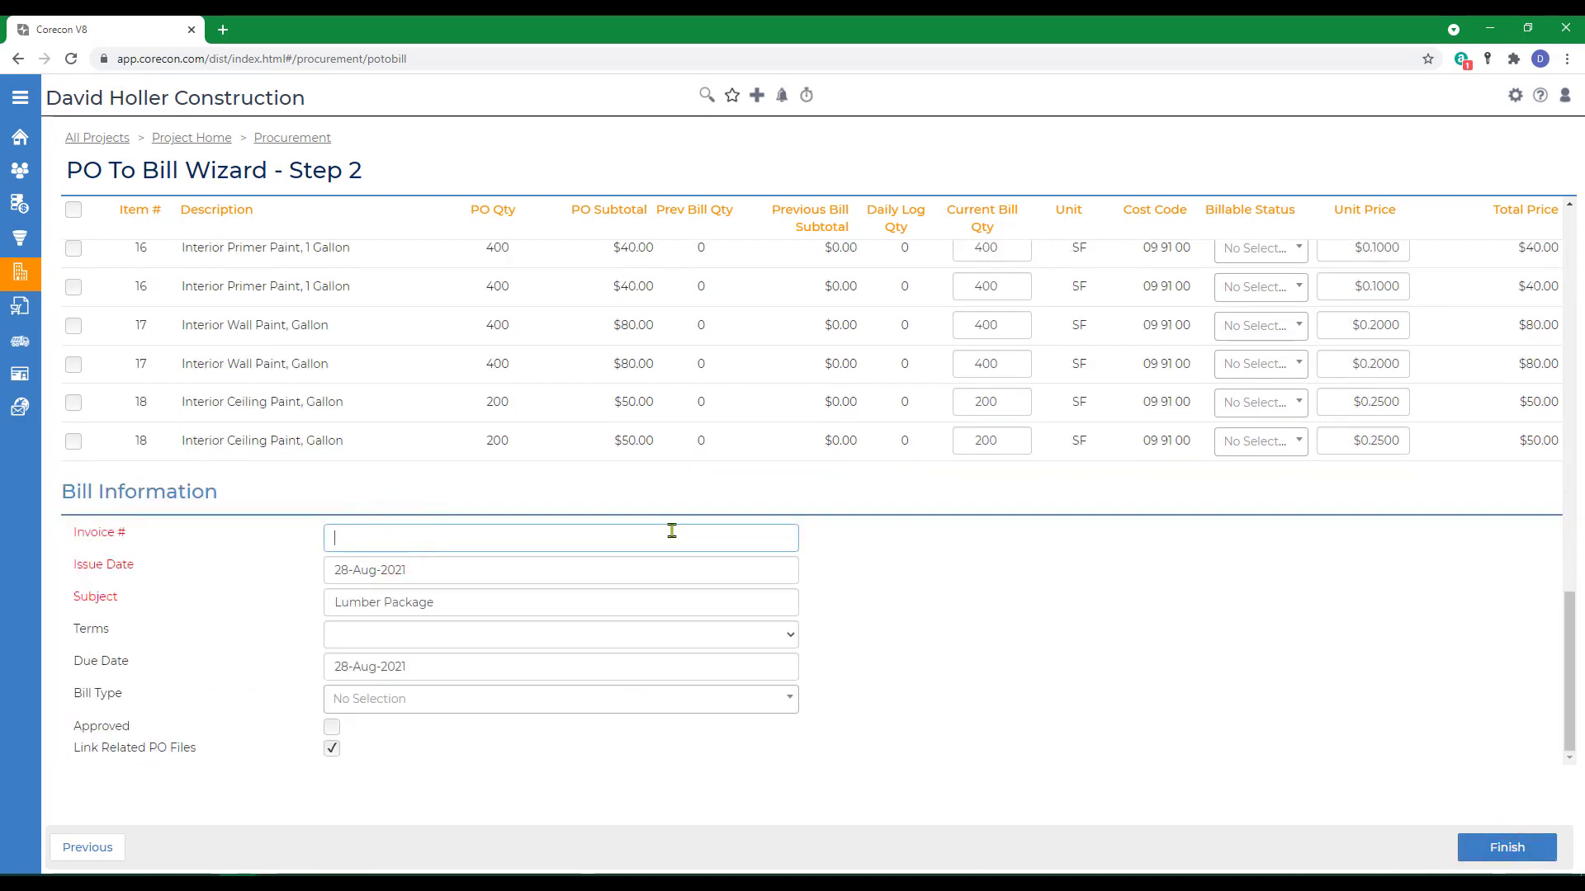
Enter the invoice number, issue date 04-Aug-2021, Net 30, AP Supplier Invoice, Approved, and finish.
text(1835431)
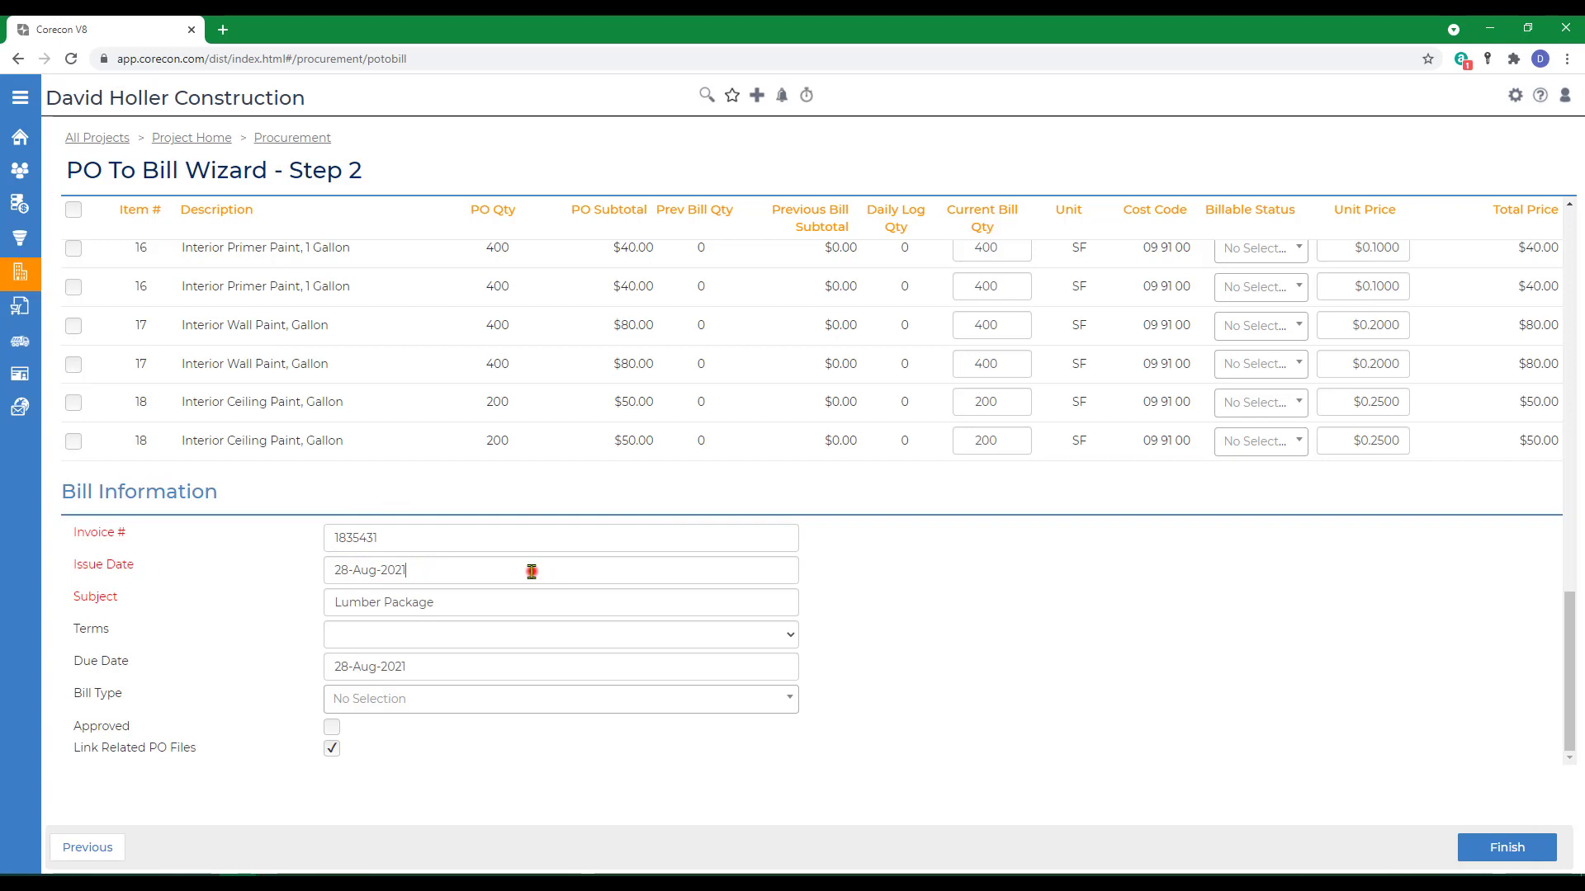
click(531, 571)
click(414, 668)
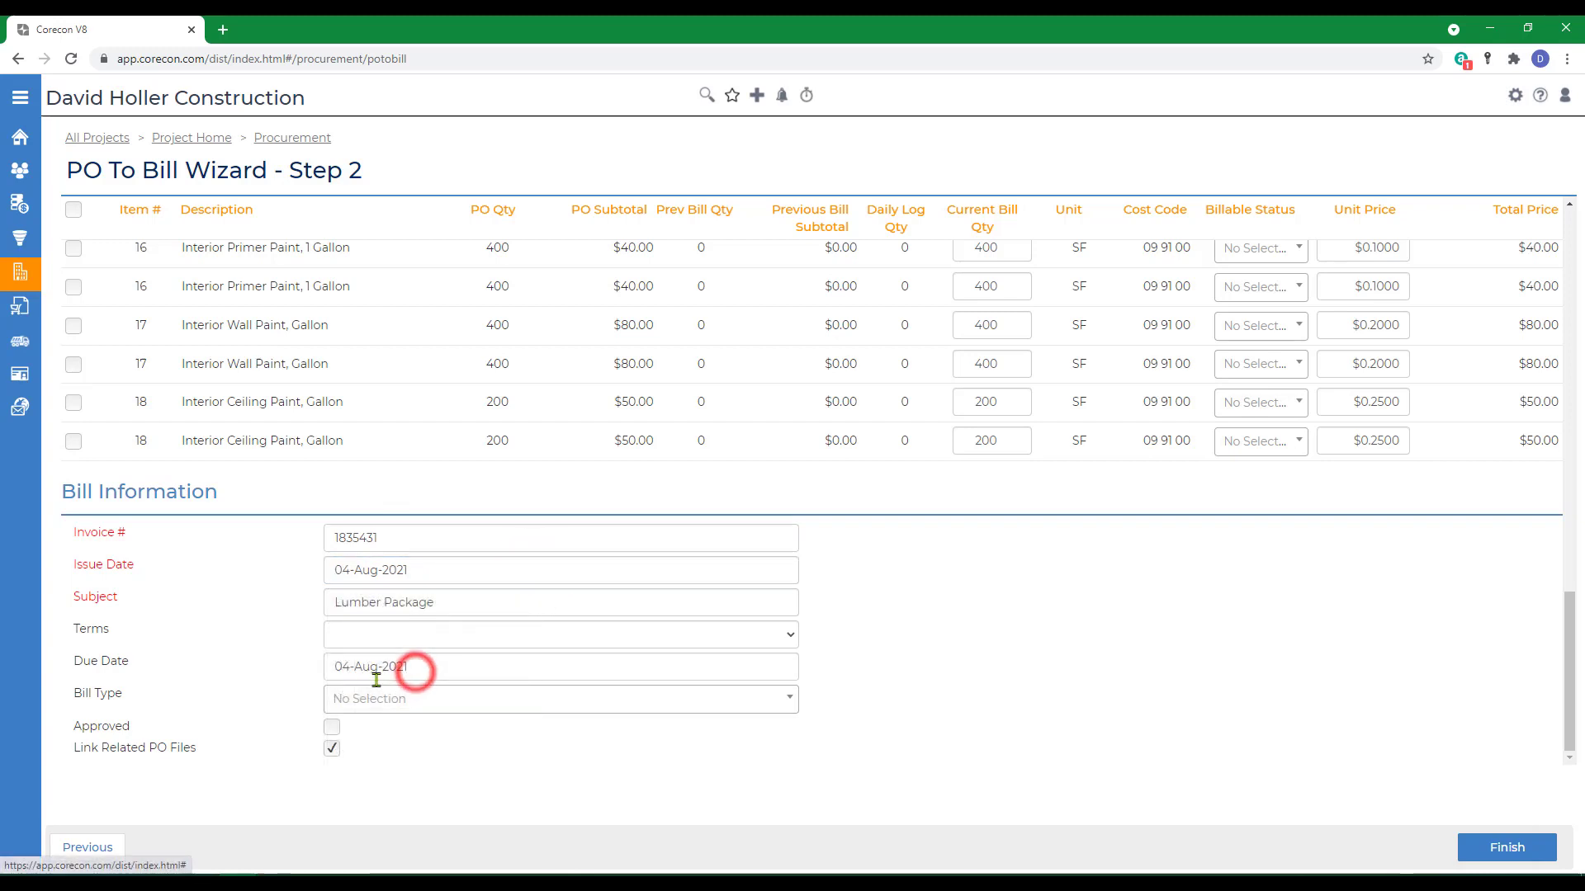
click(347, 640)
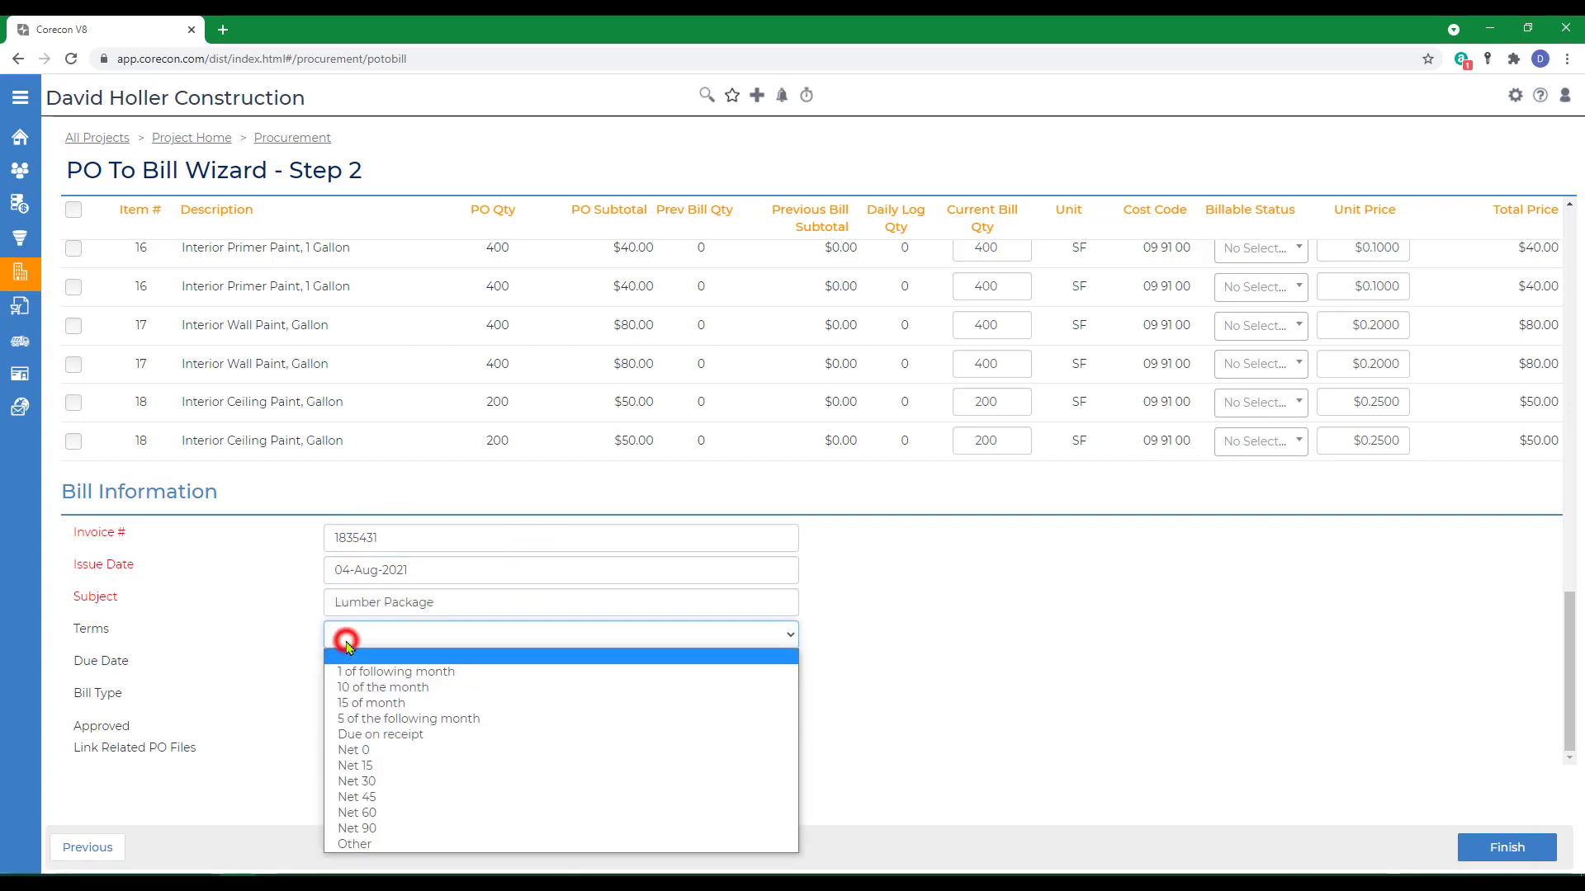
click(347, 796)
click(351, 698)
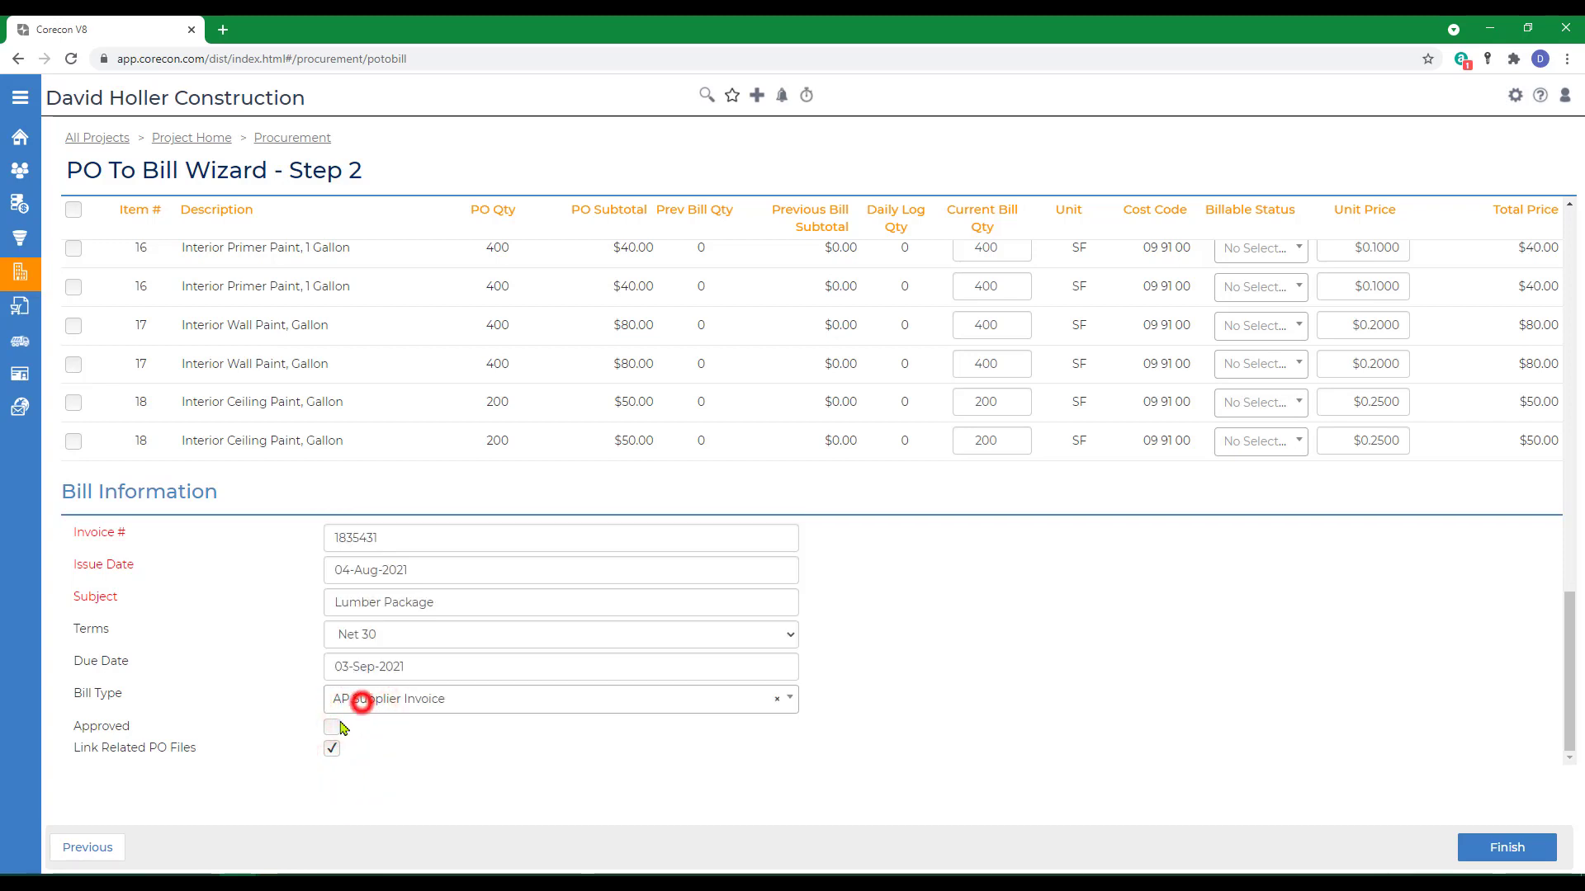
click(360, 703)
click(332, 727)
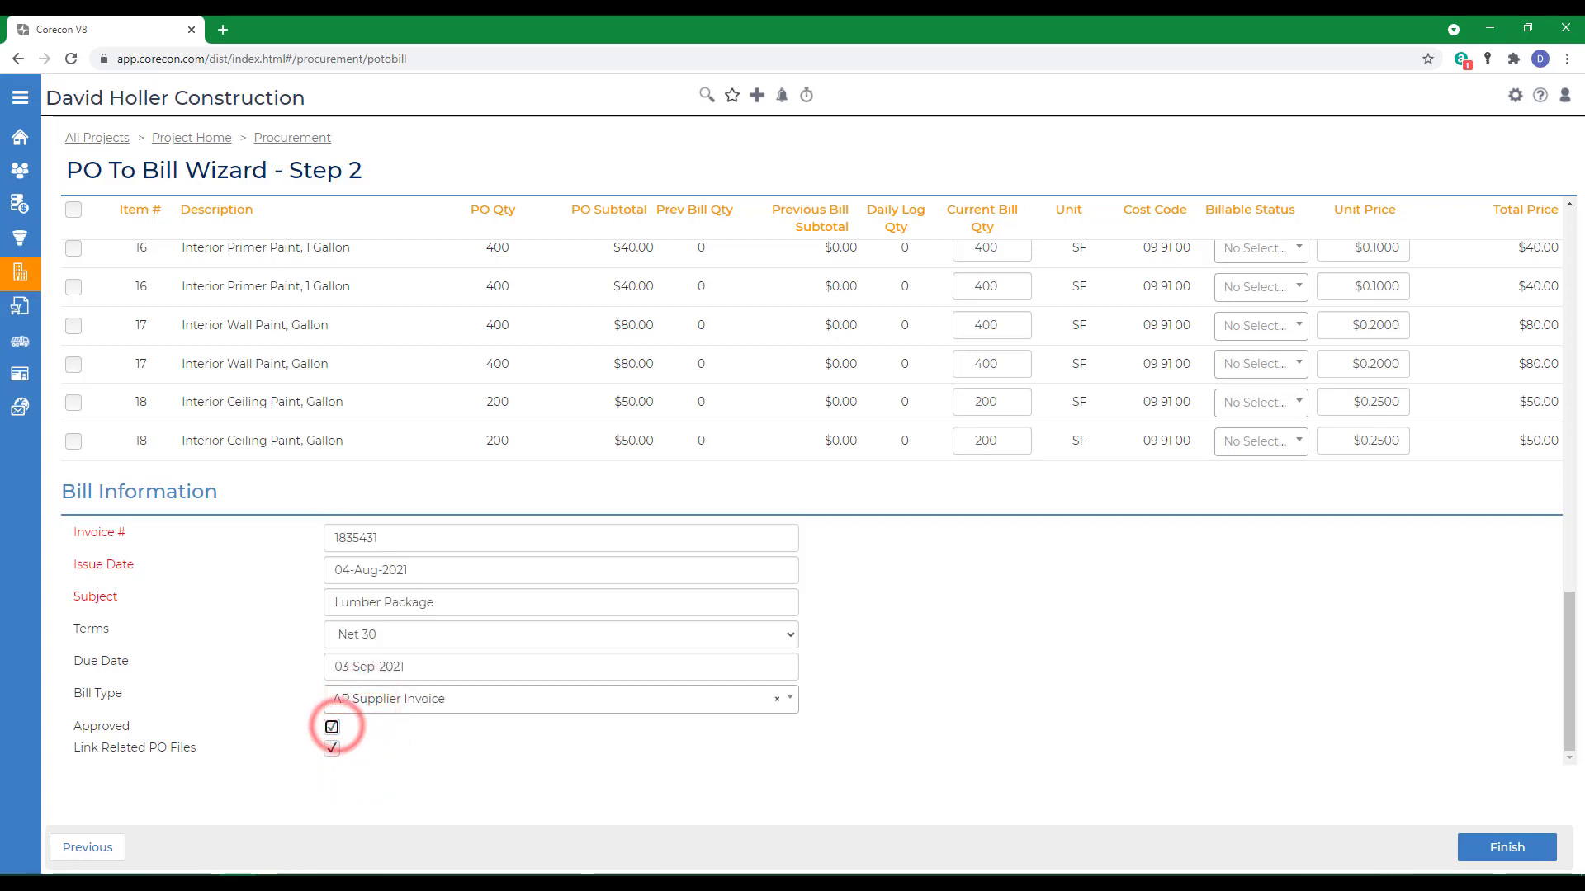
click(1502, 852)
Look over the new Lumber Package bill's items, then return to the Procurement overview.
scroll(1247, 656, down, 8)
scroll(1230, 643, up, 4)
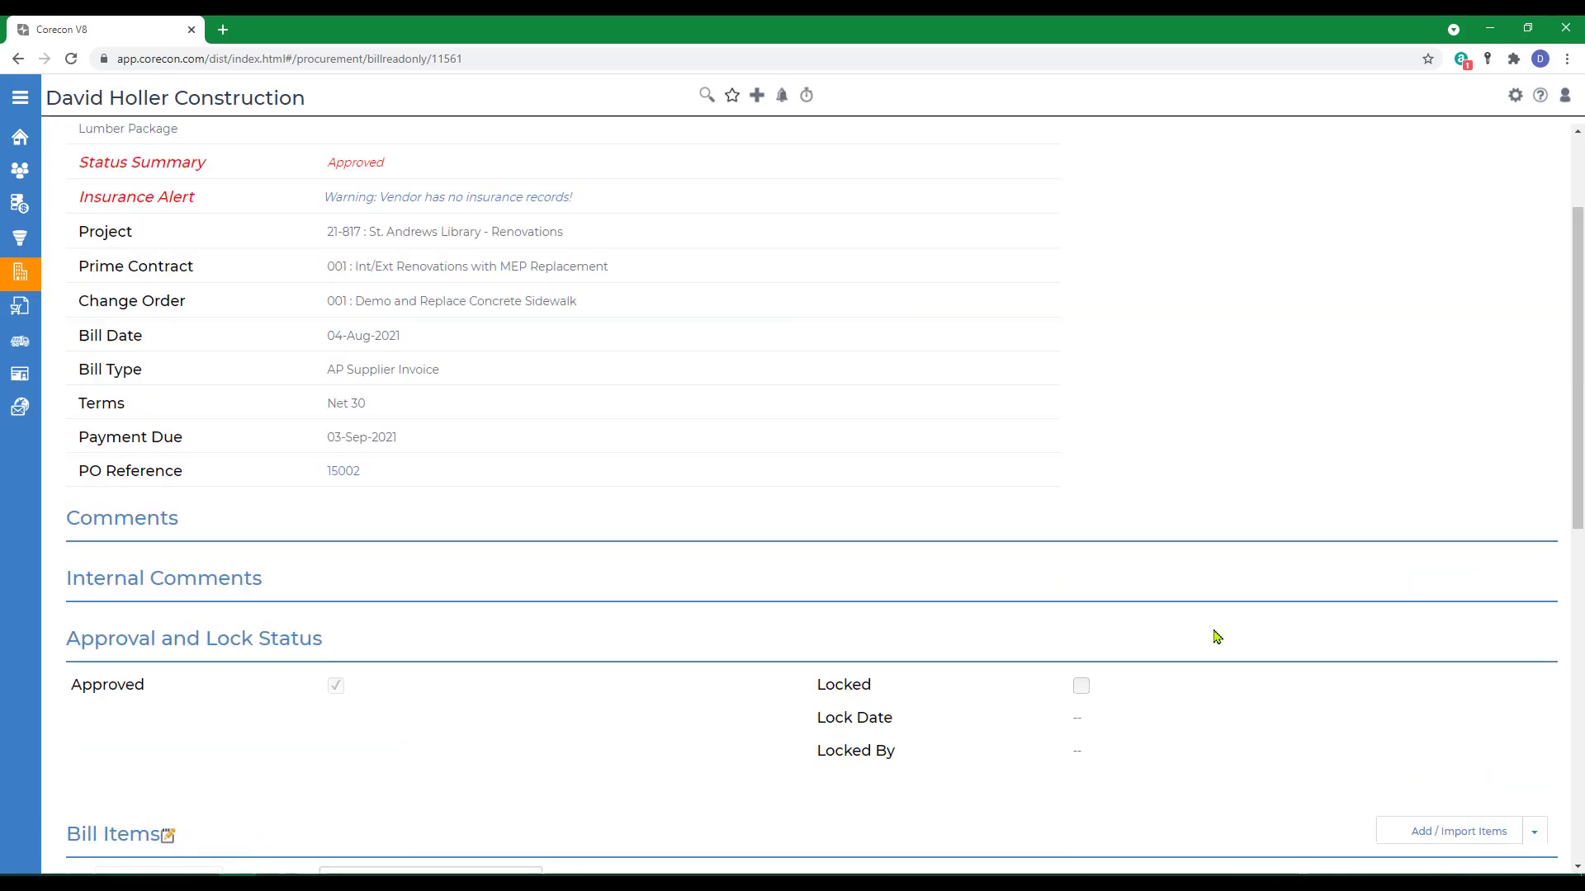
scroll(1215, 636, down, 7)
scroll(1215, 636, down, 3)
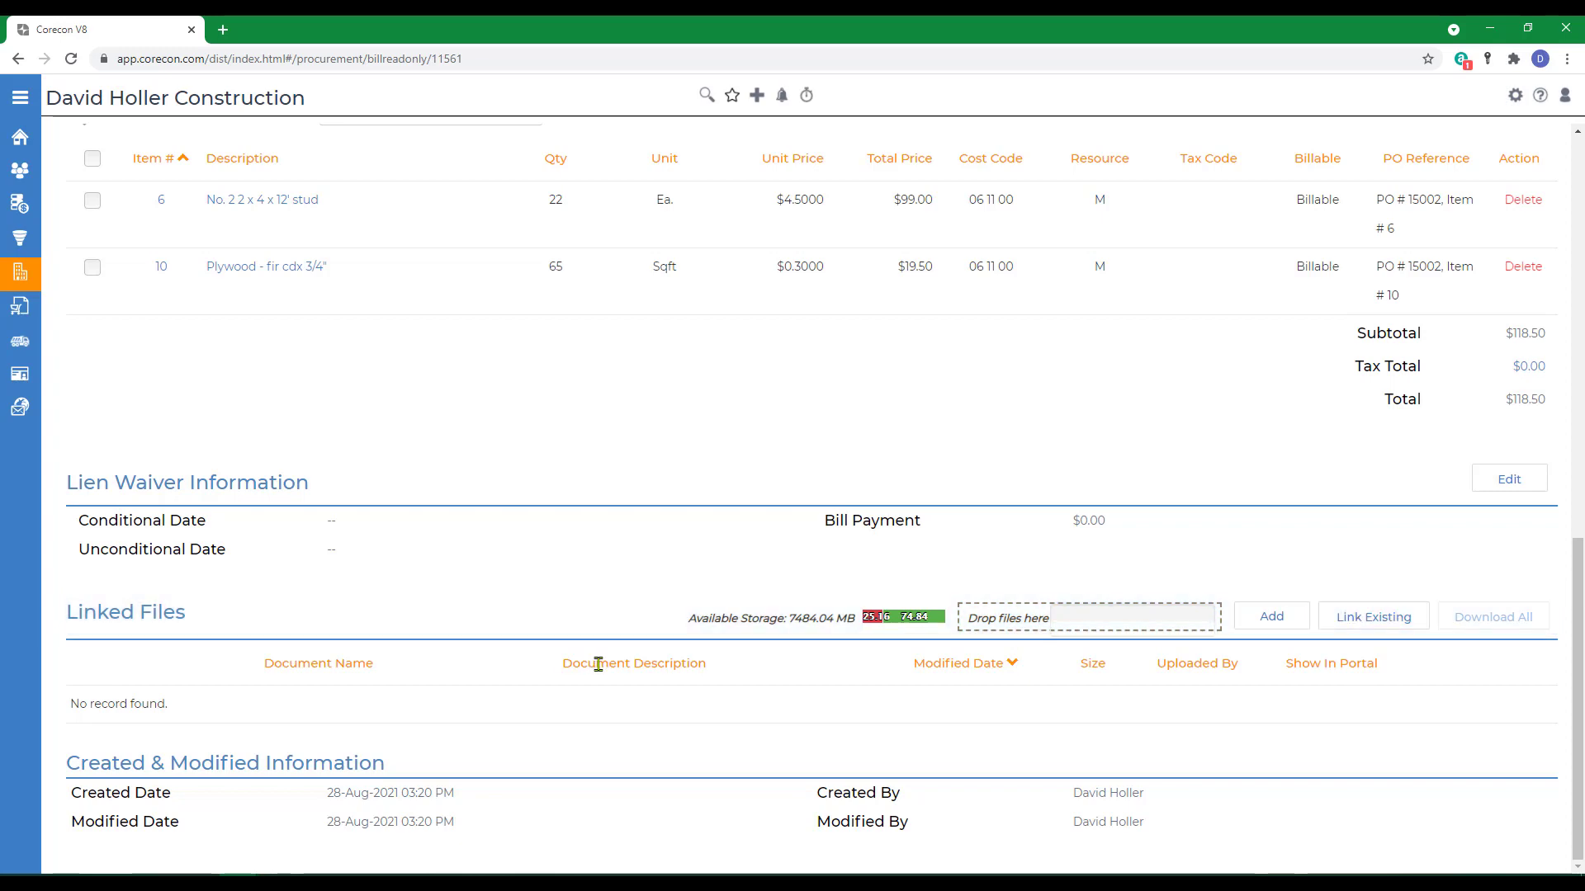
scroll(611, 652, up, 10)
click(281, 138)
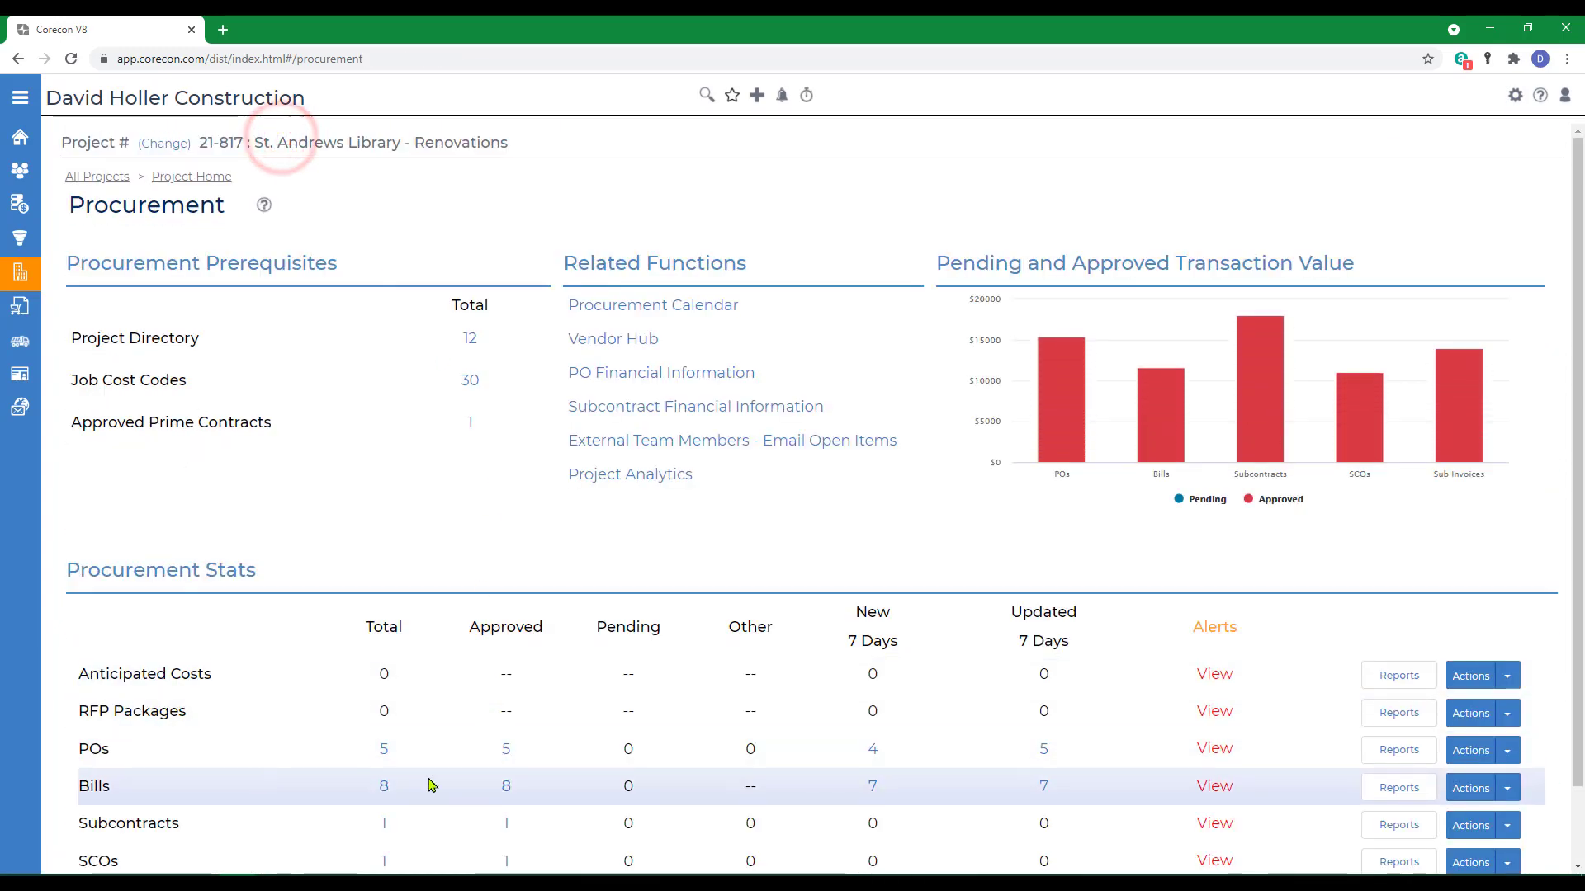
Choose Import From Excel from the Bills row's actions menu.
click(1507, 789)
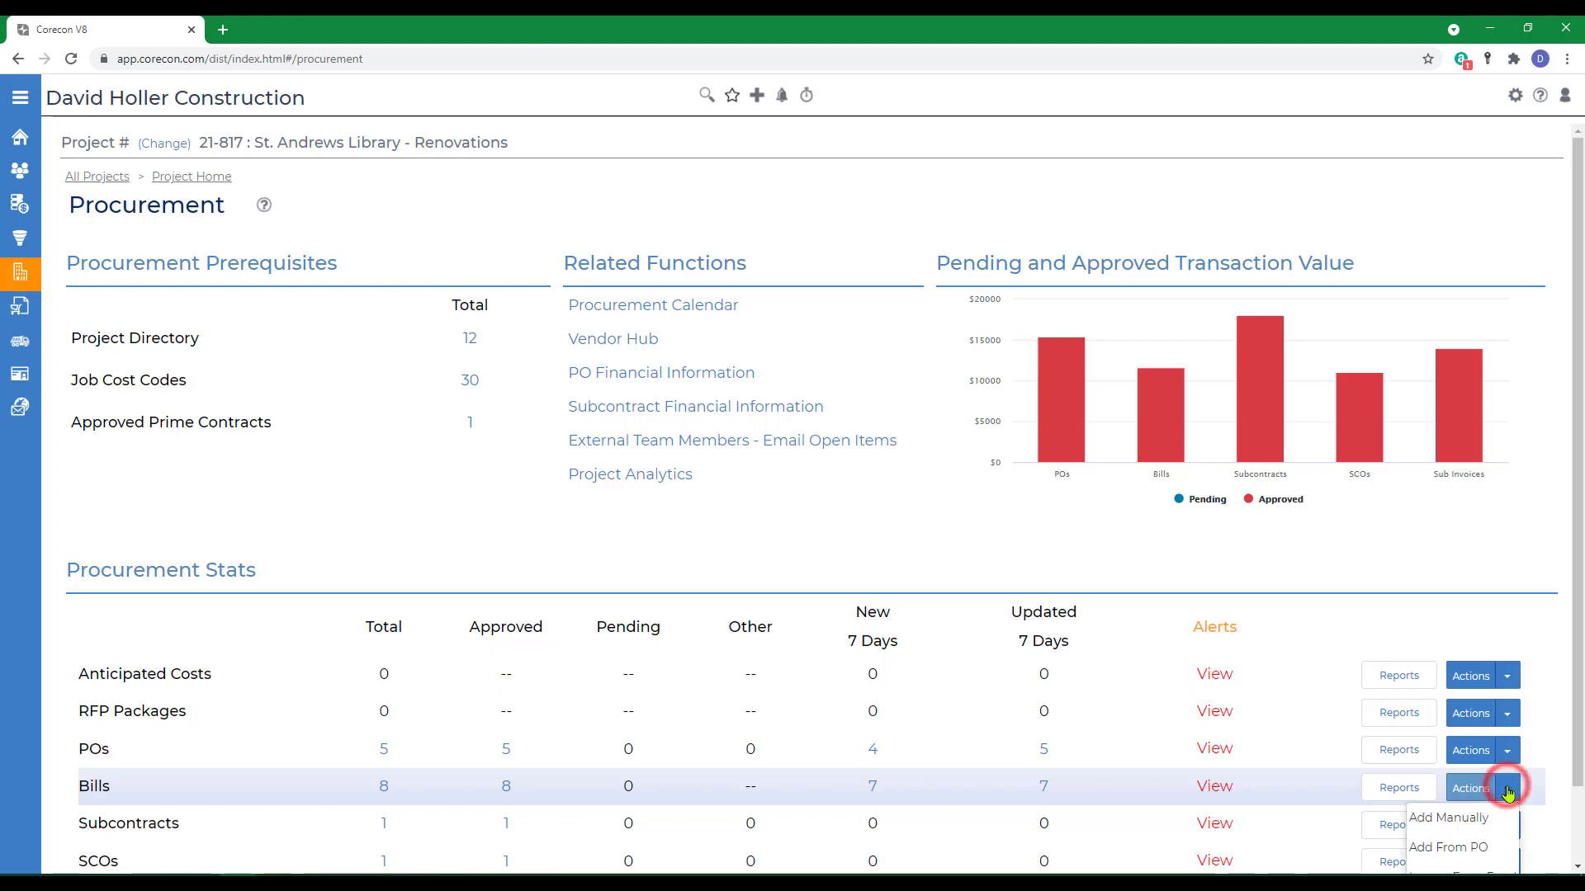
scroll(1494, 794, down, 1)
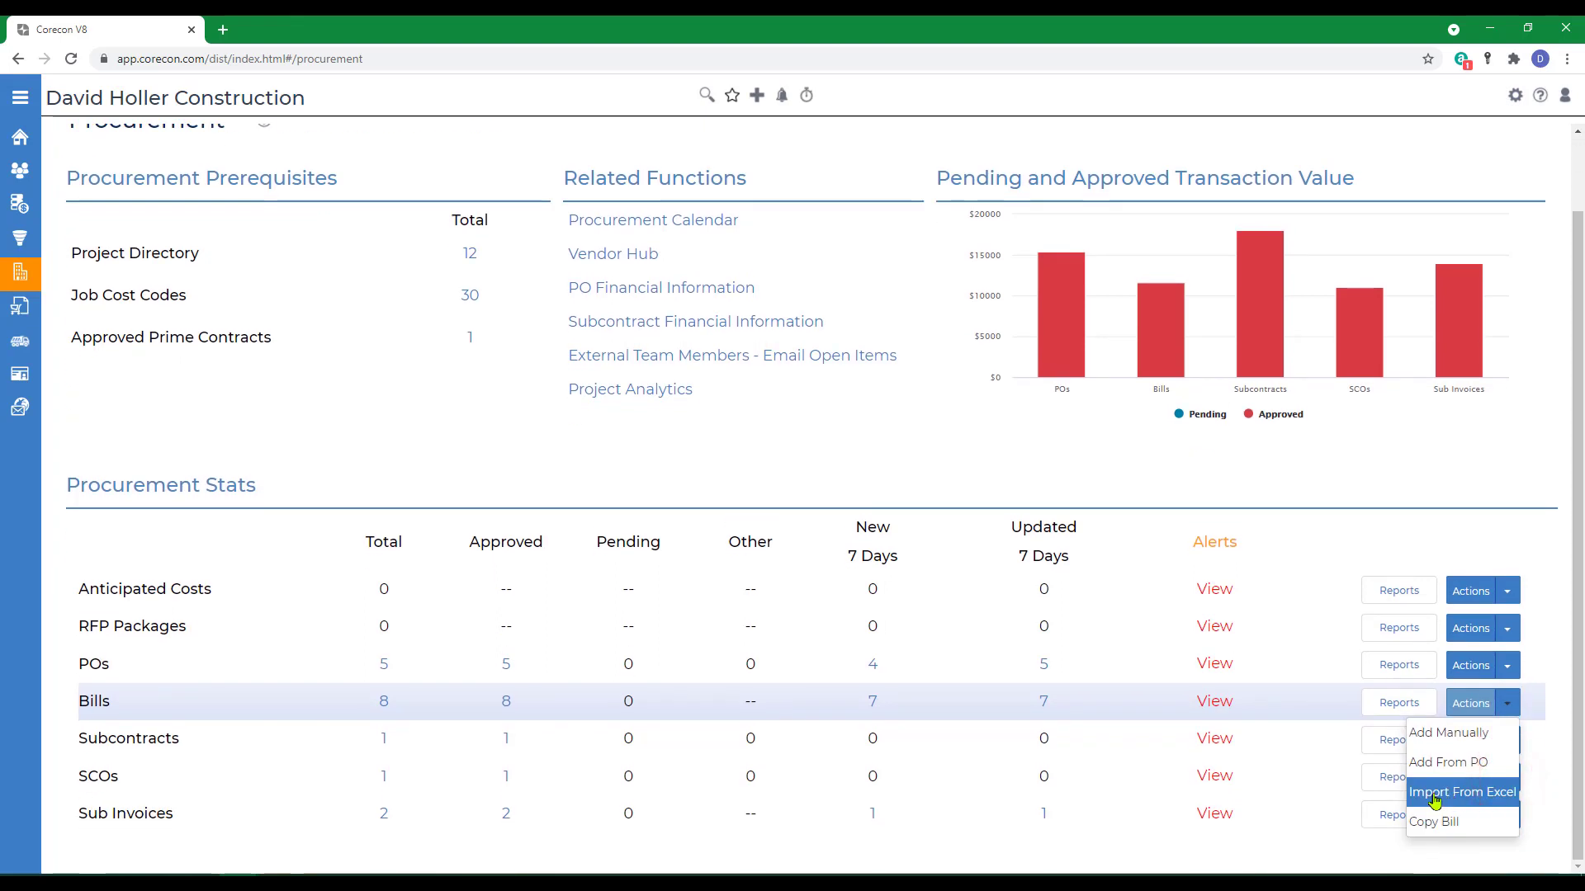
click(1434, 797)
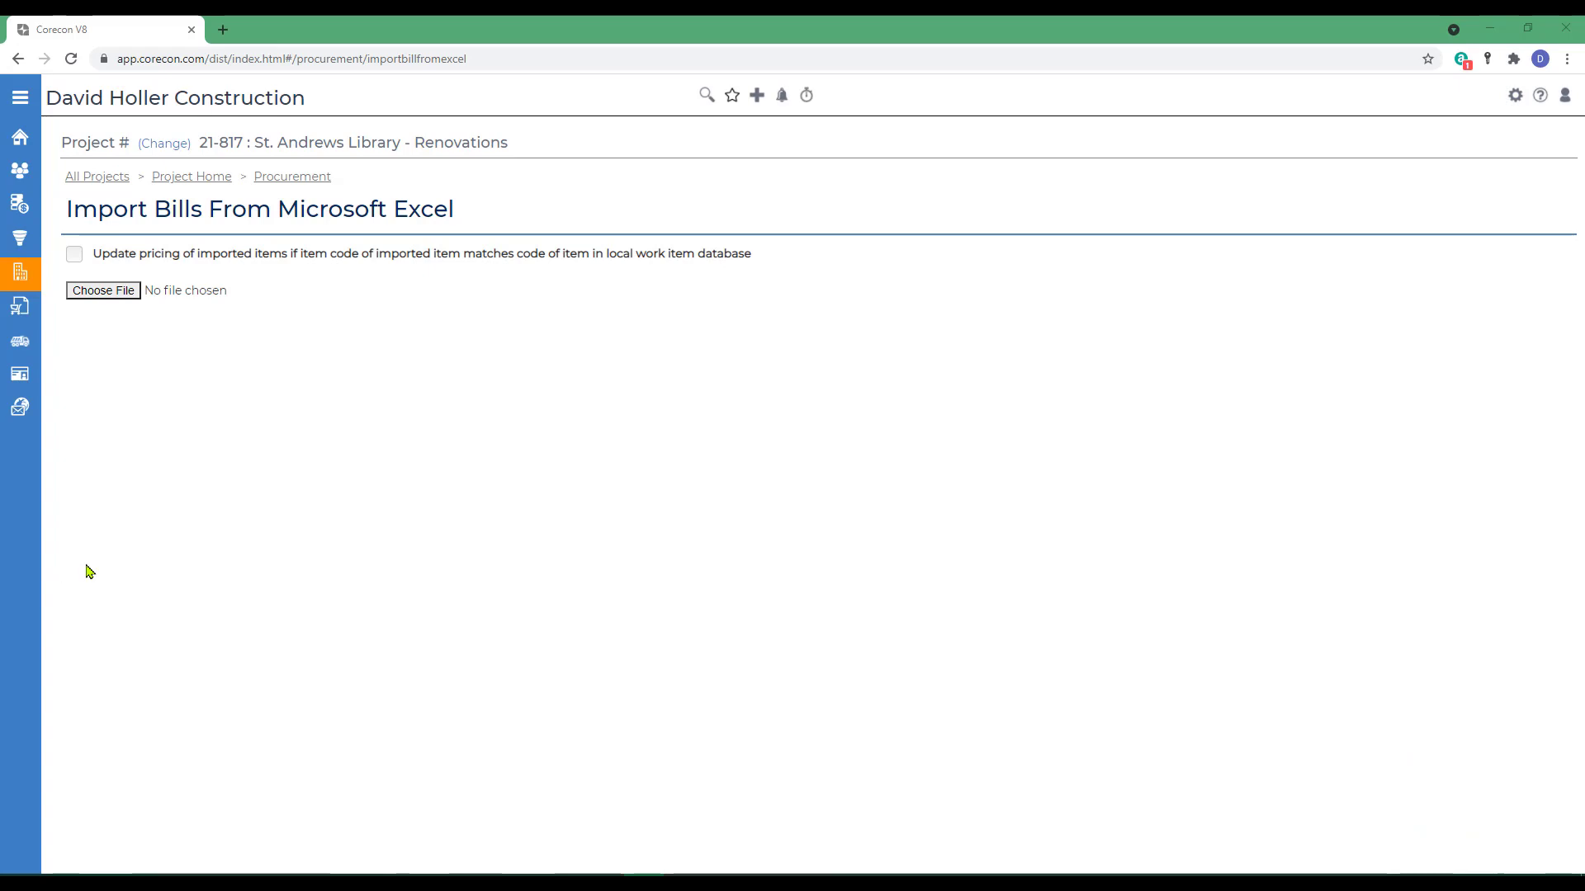
Read the knowledge base's Importing Bills From Microsoft Excel article and its field tables.
click(1540, 95)
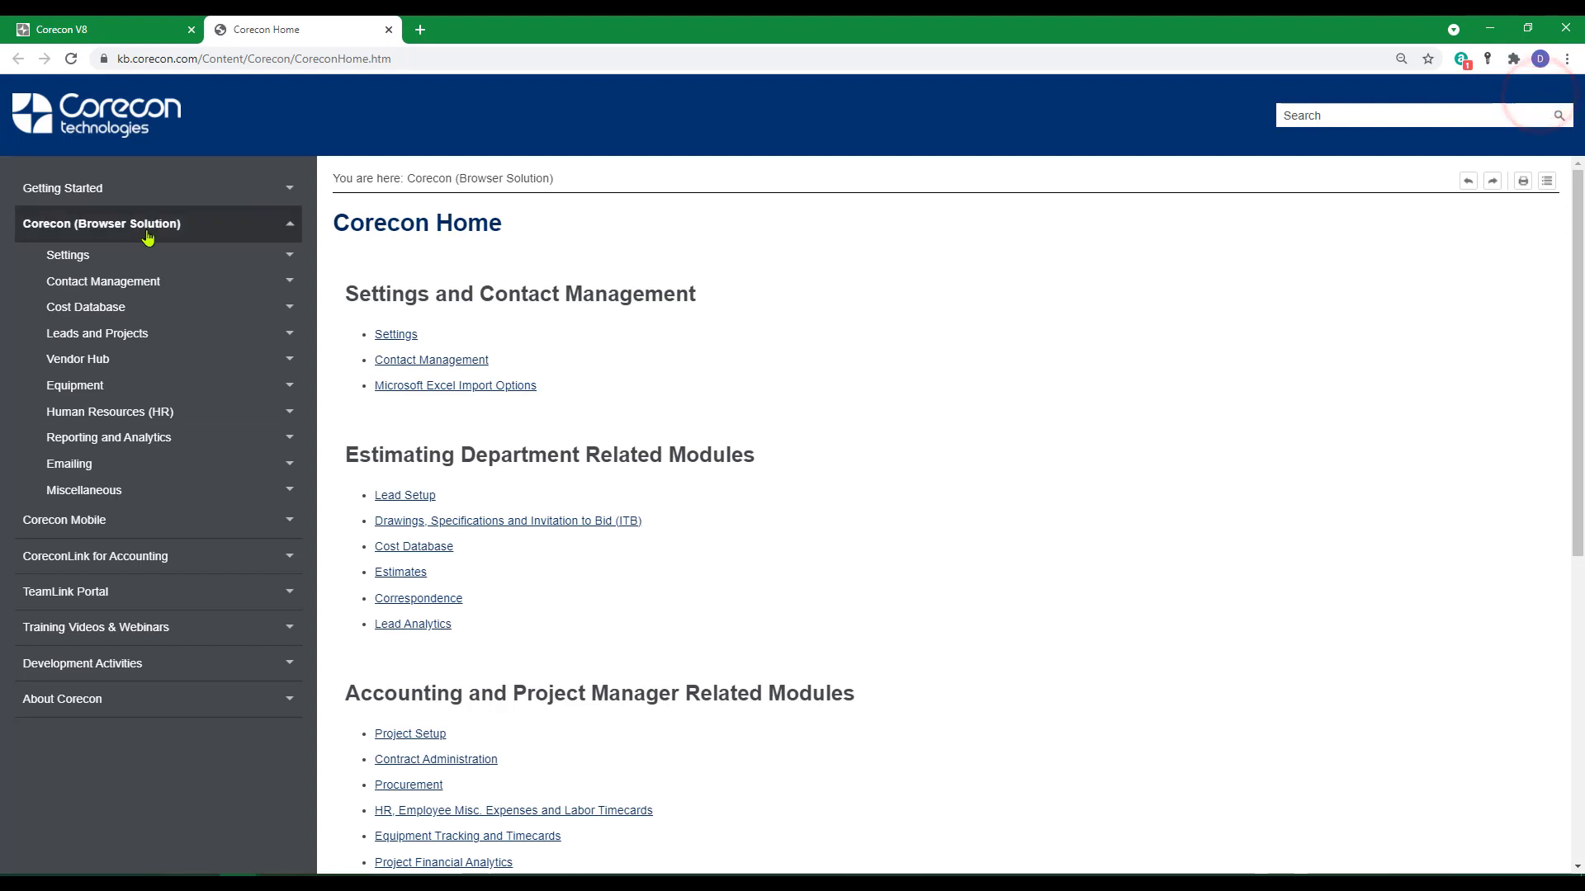
click(62, 189)
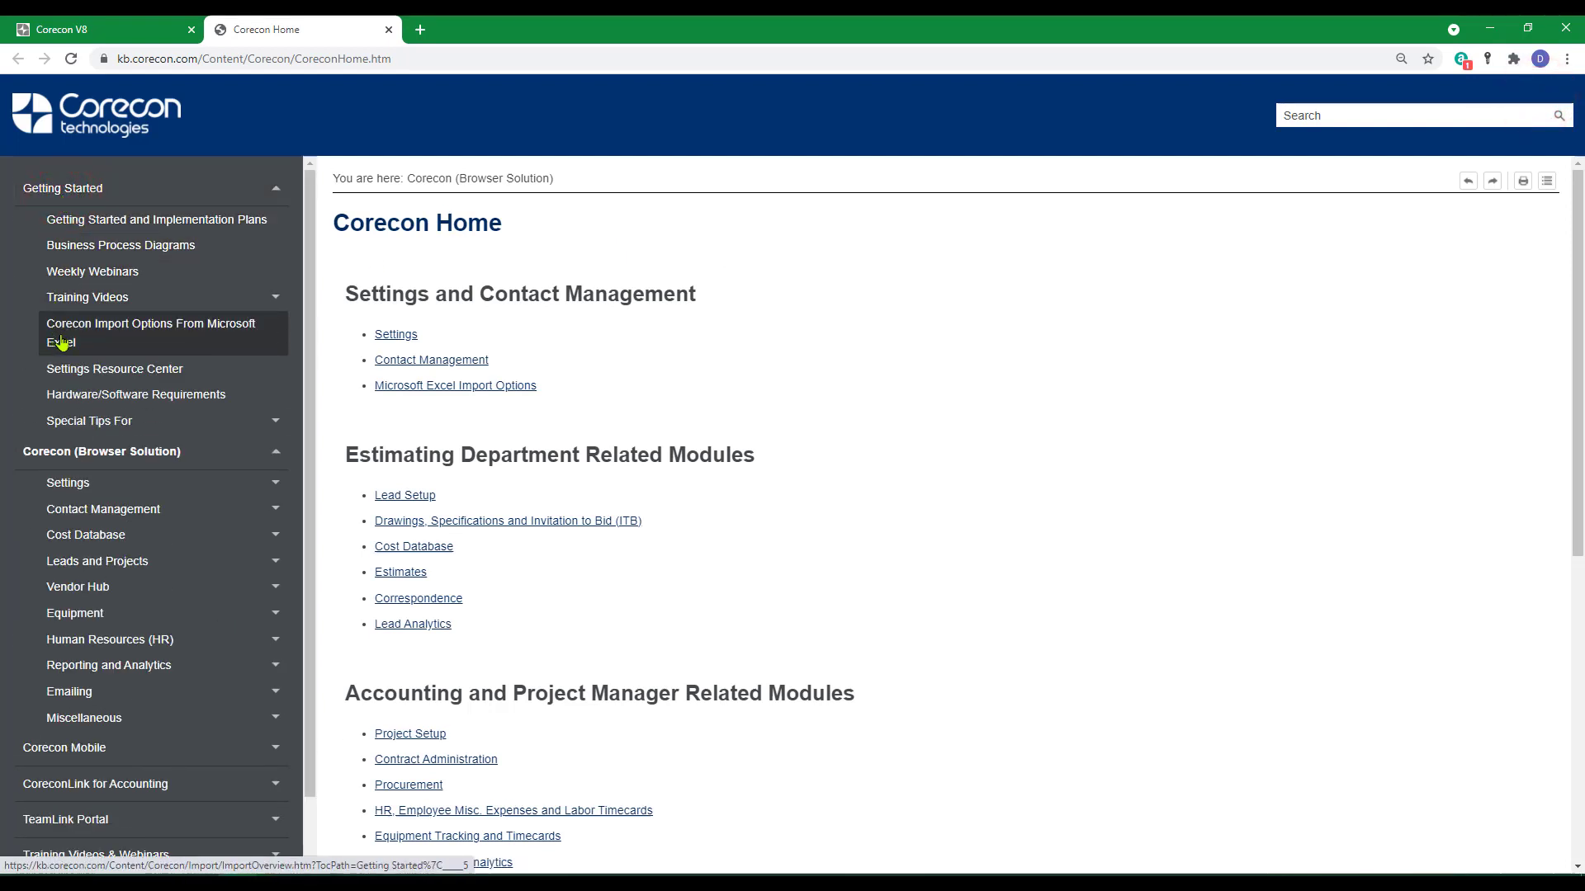
click(60, 341)
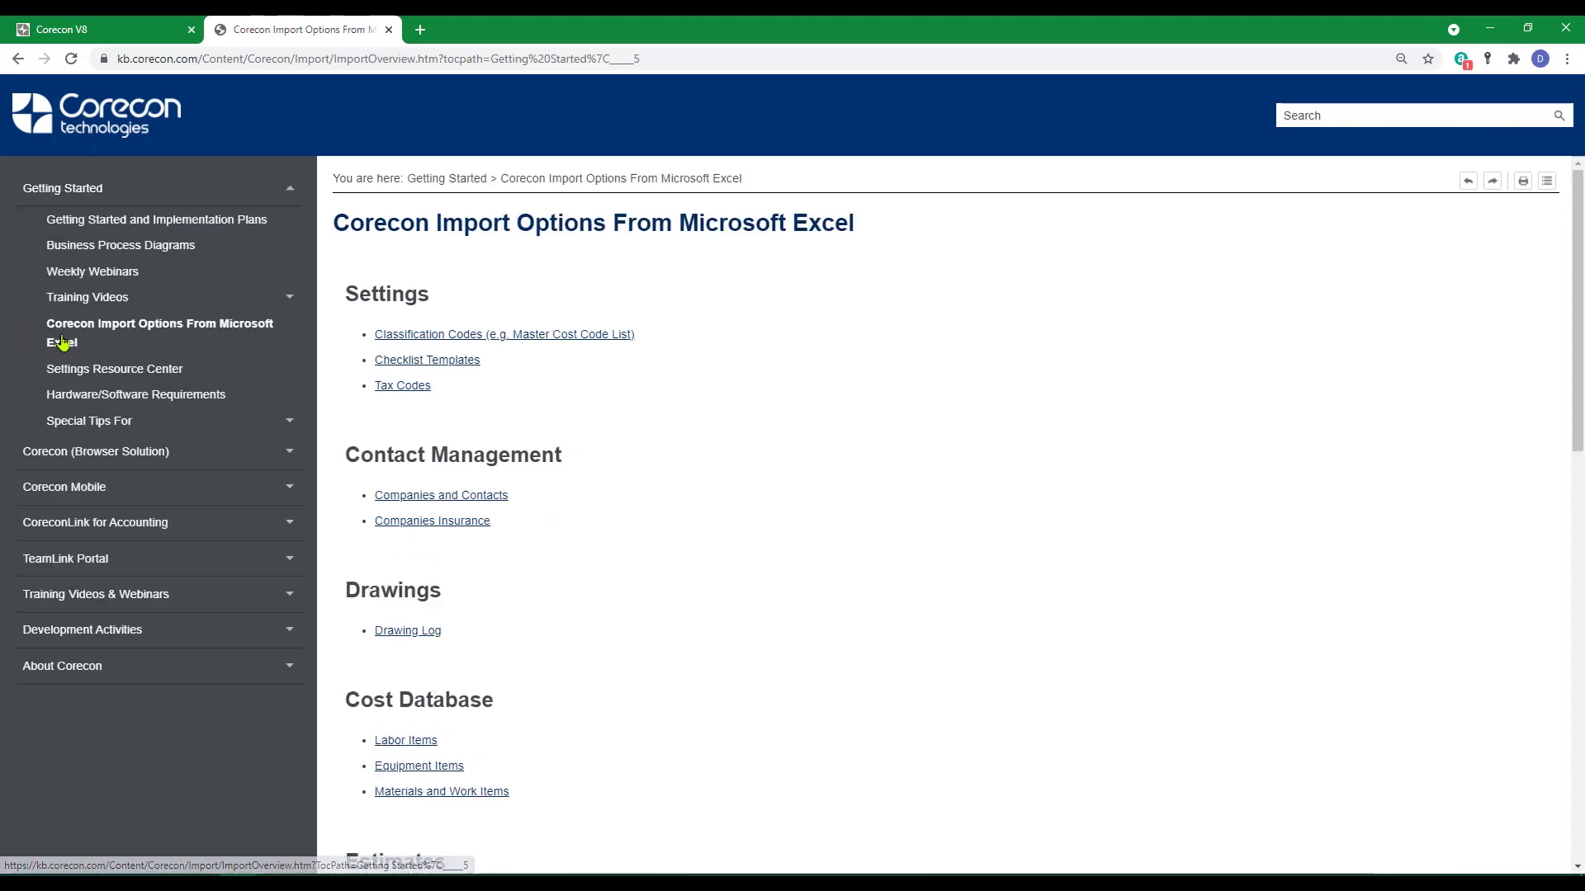
scroll(803, 545, down, 6)
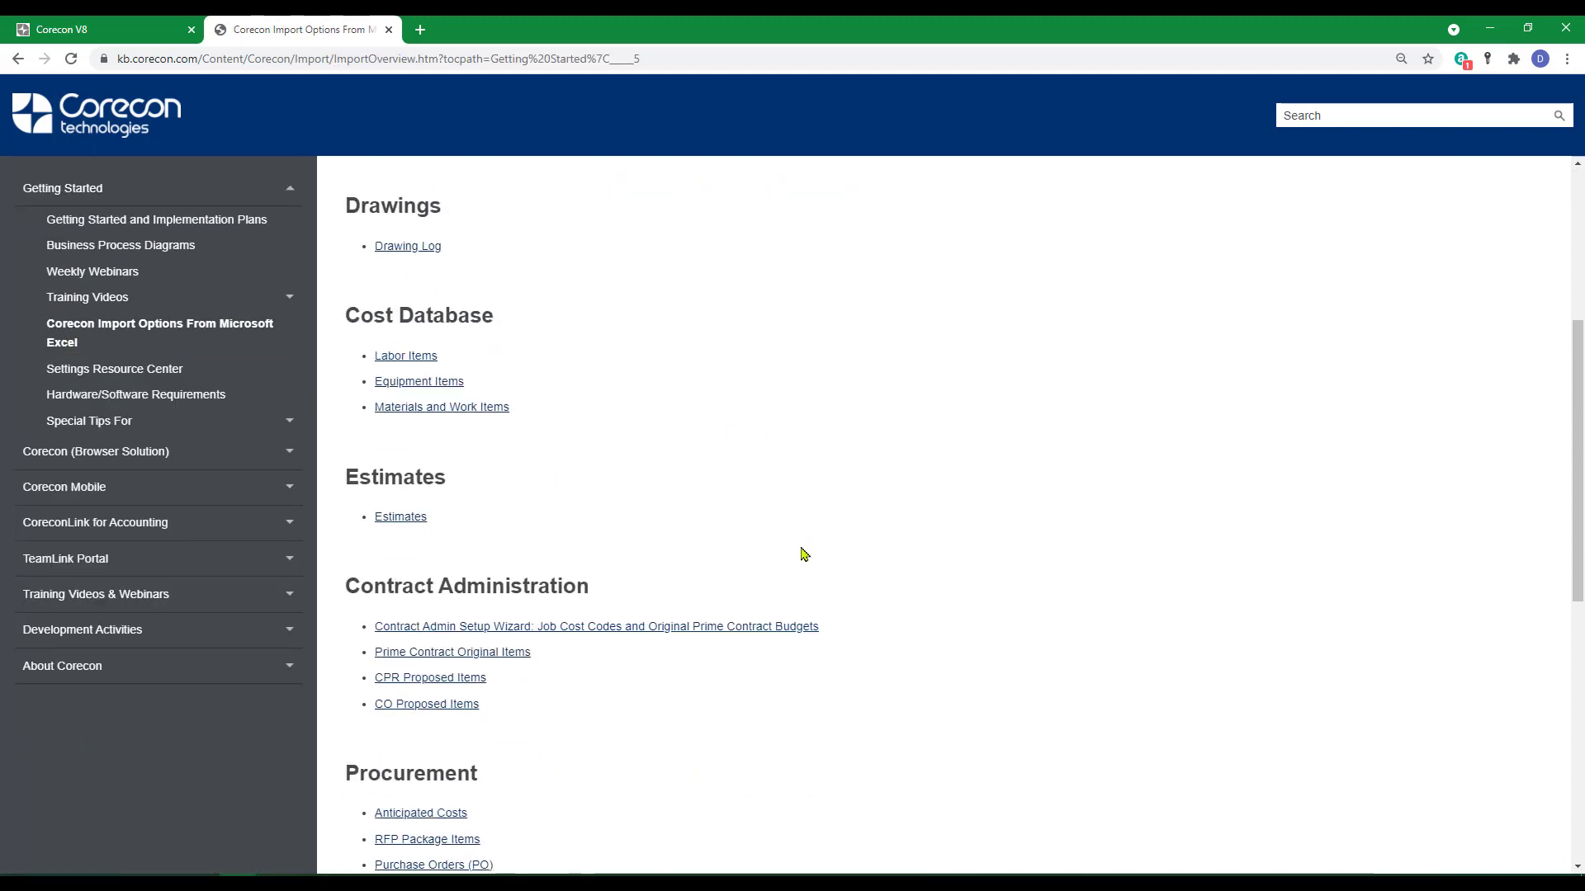
scroll(803, 553, down, 5)
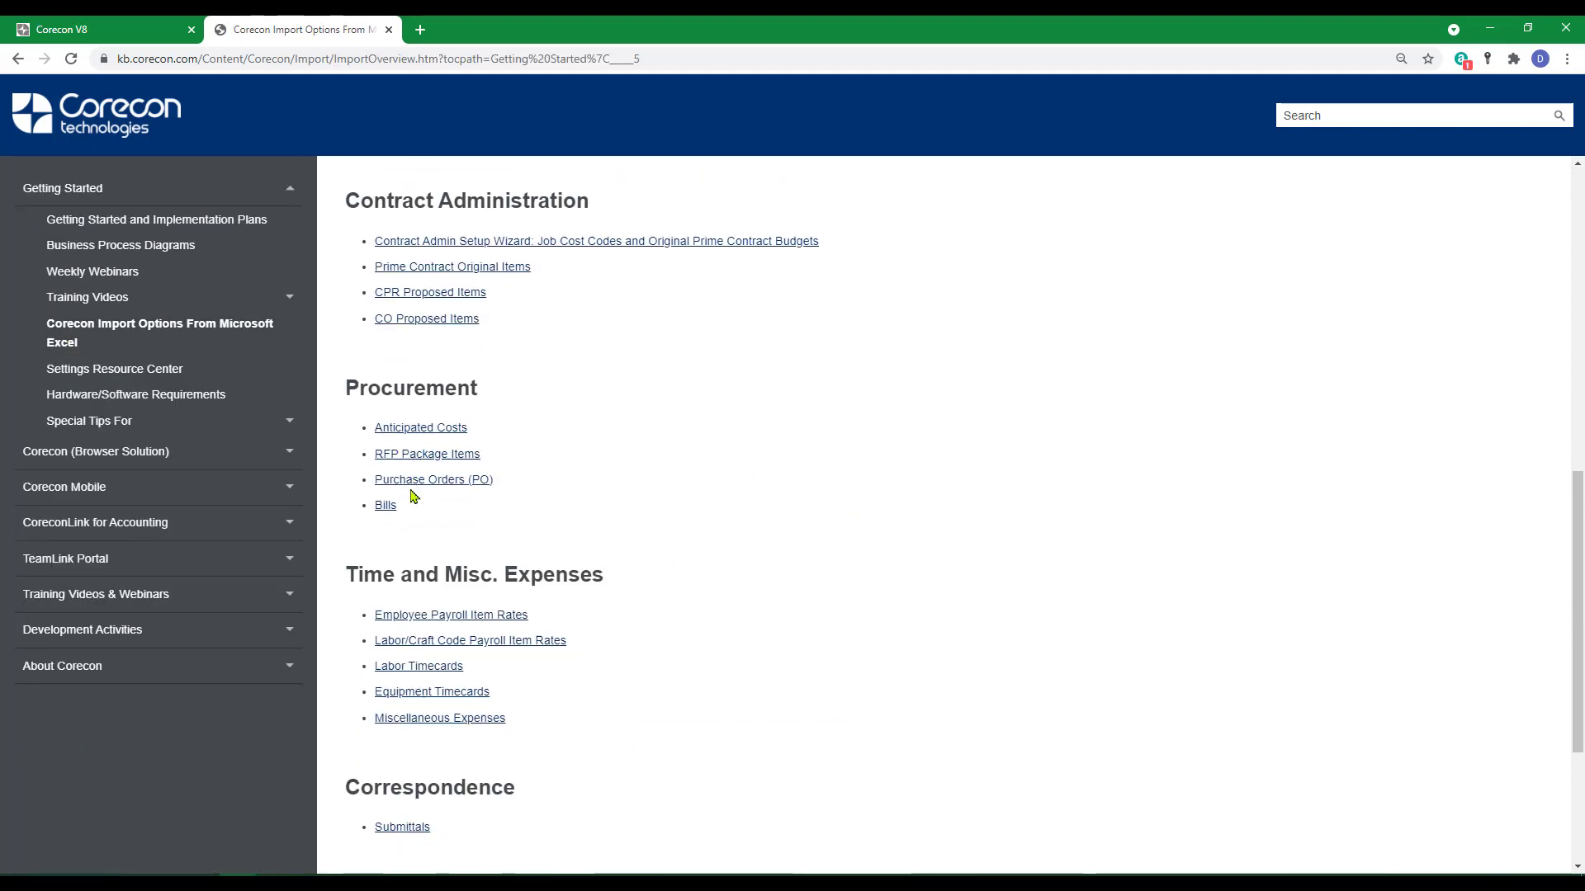
click(384, 506)
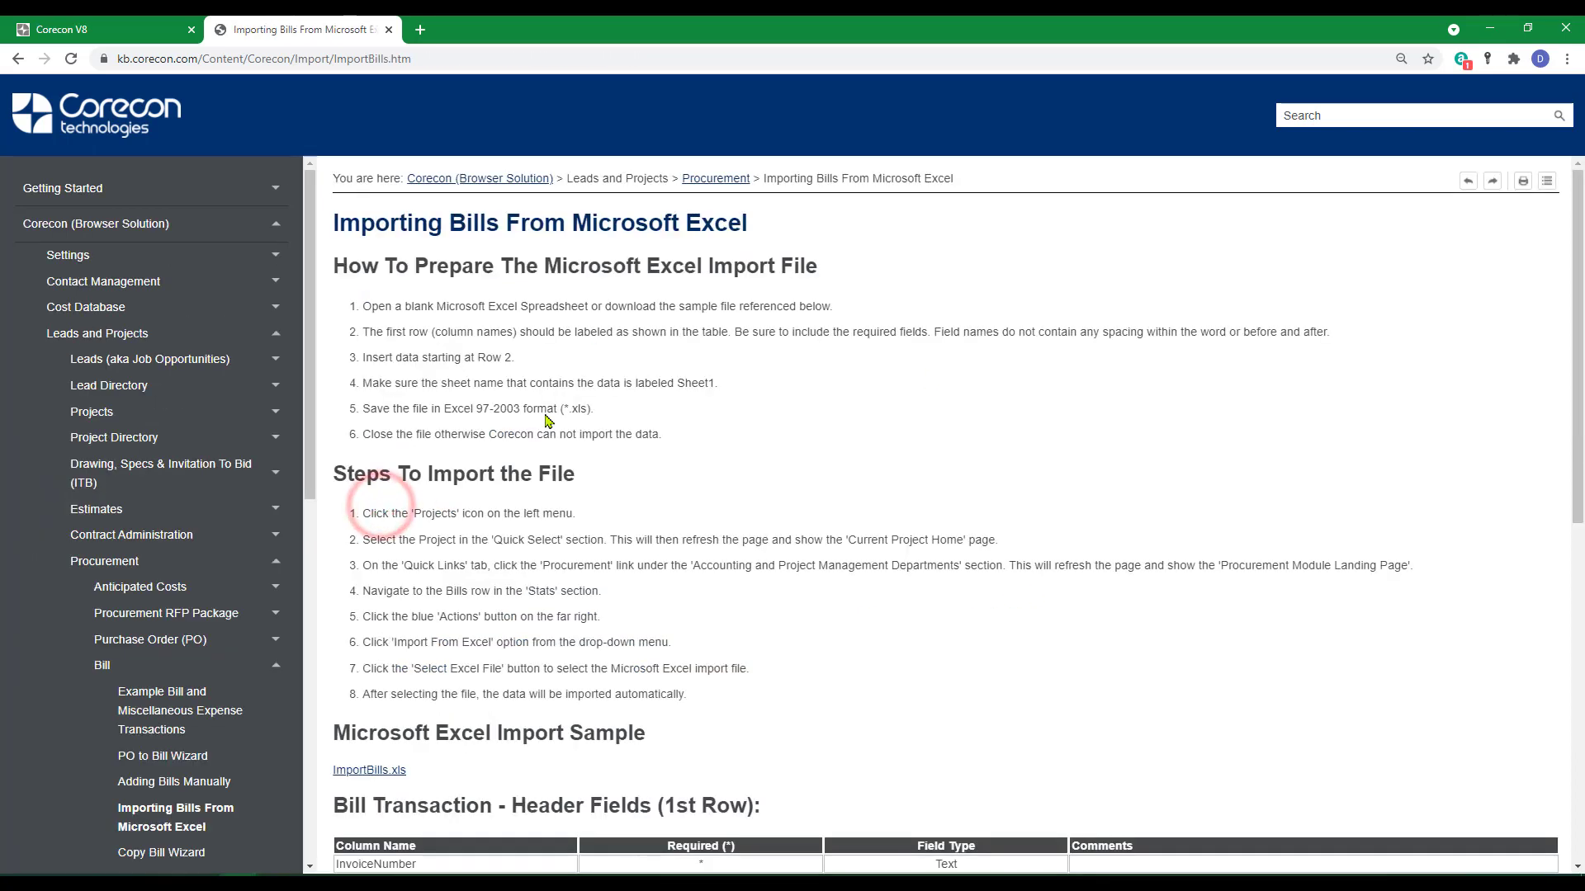
scroll(835, 538, down, 5)
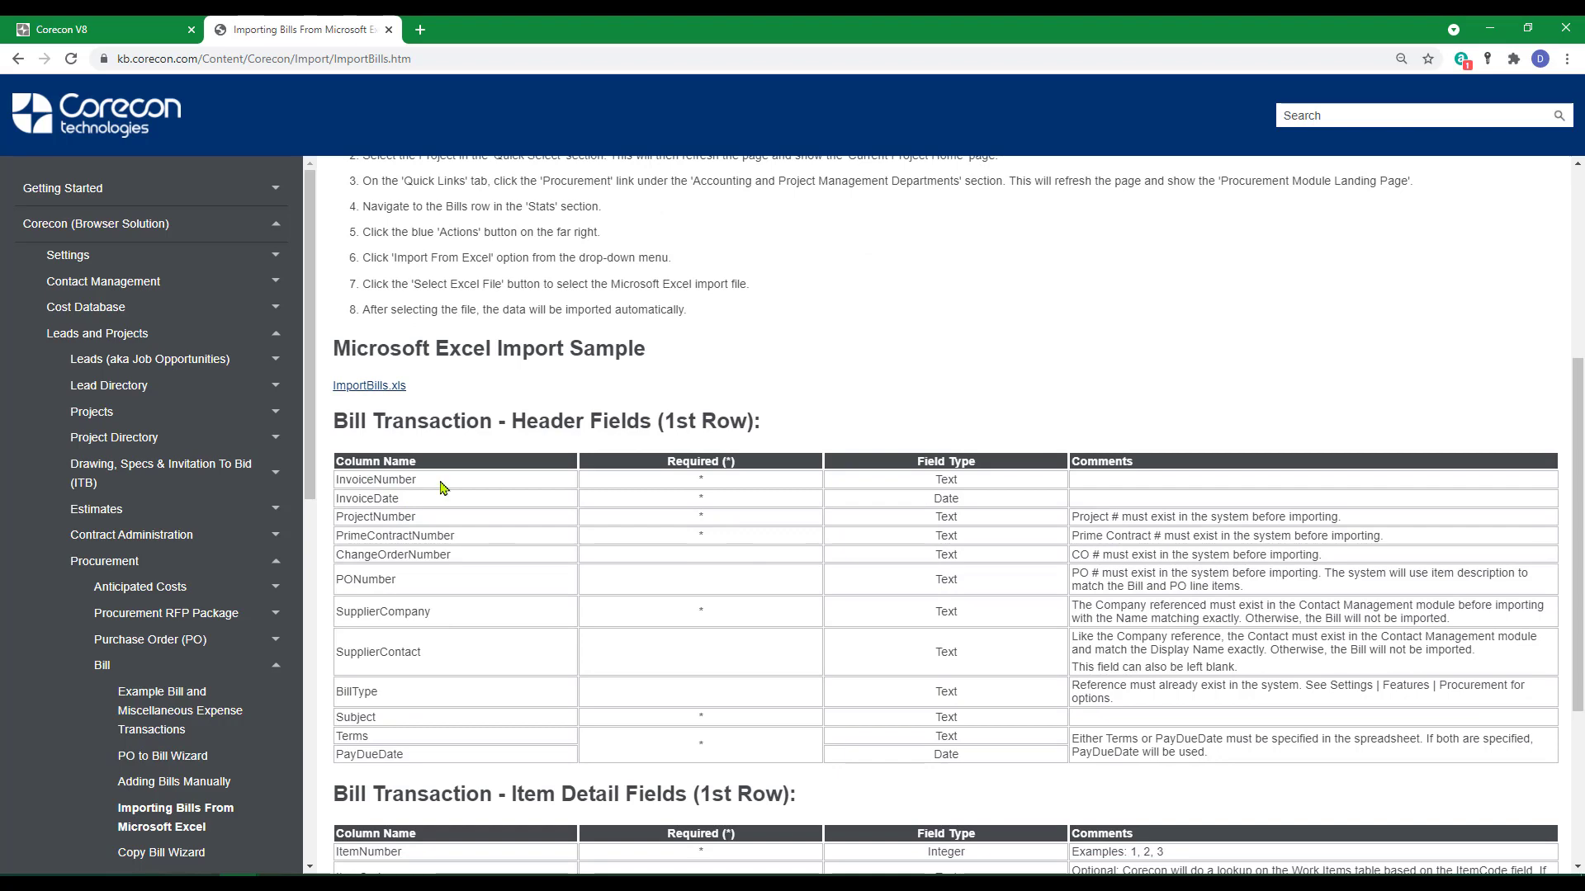
scroll(480, 573, down, 4)
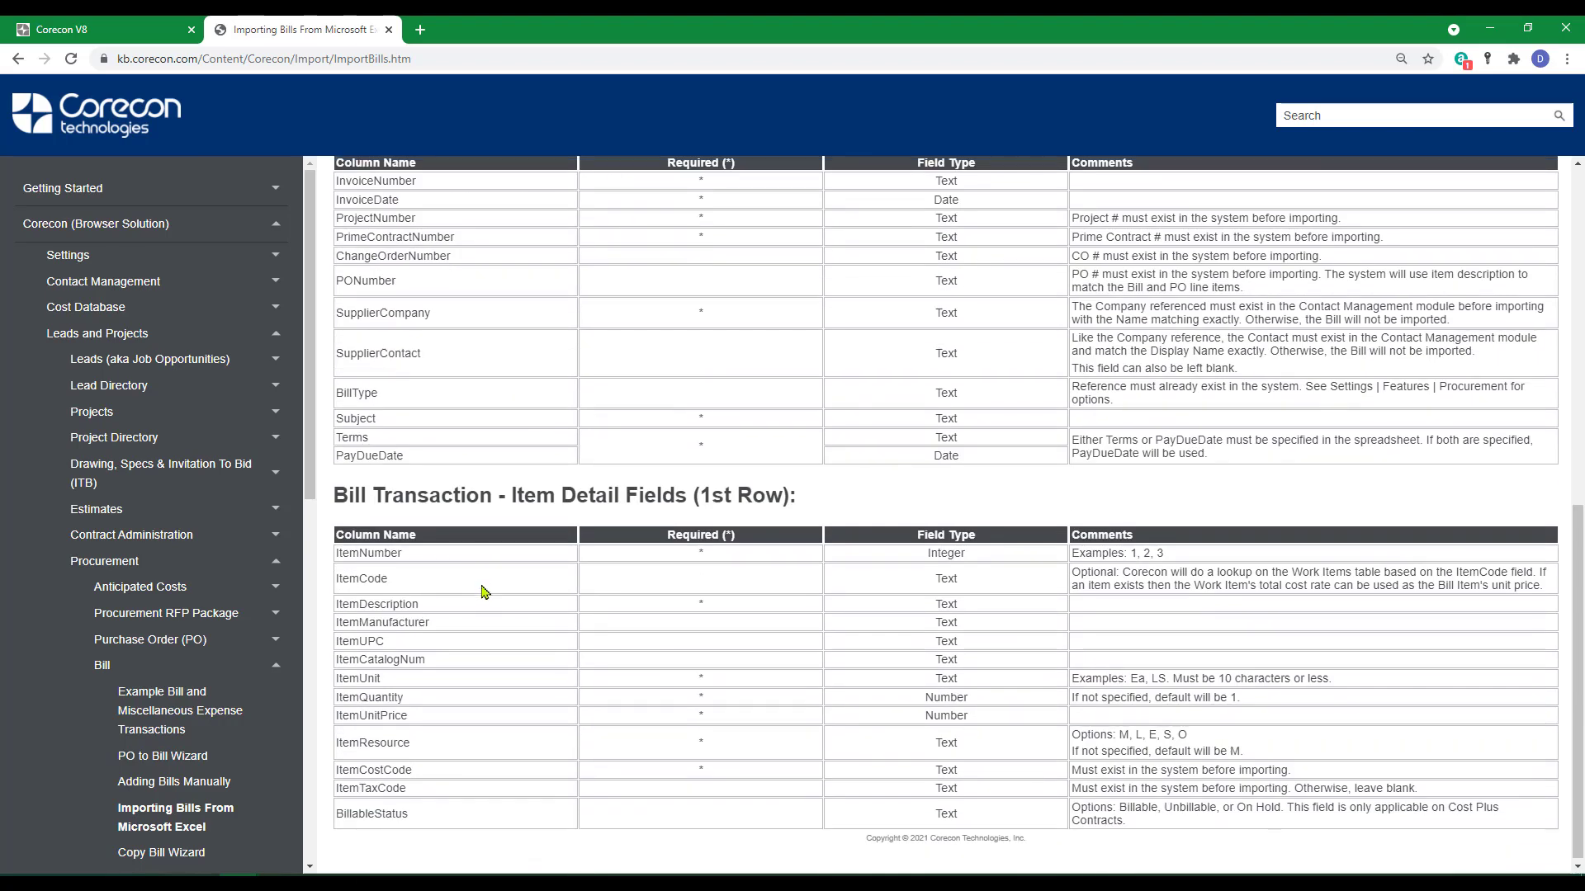
scroll(483, 589, up, 5)
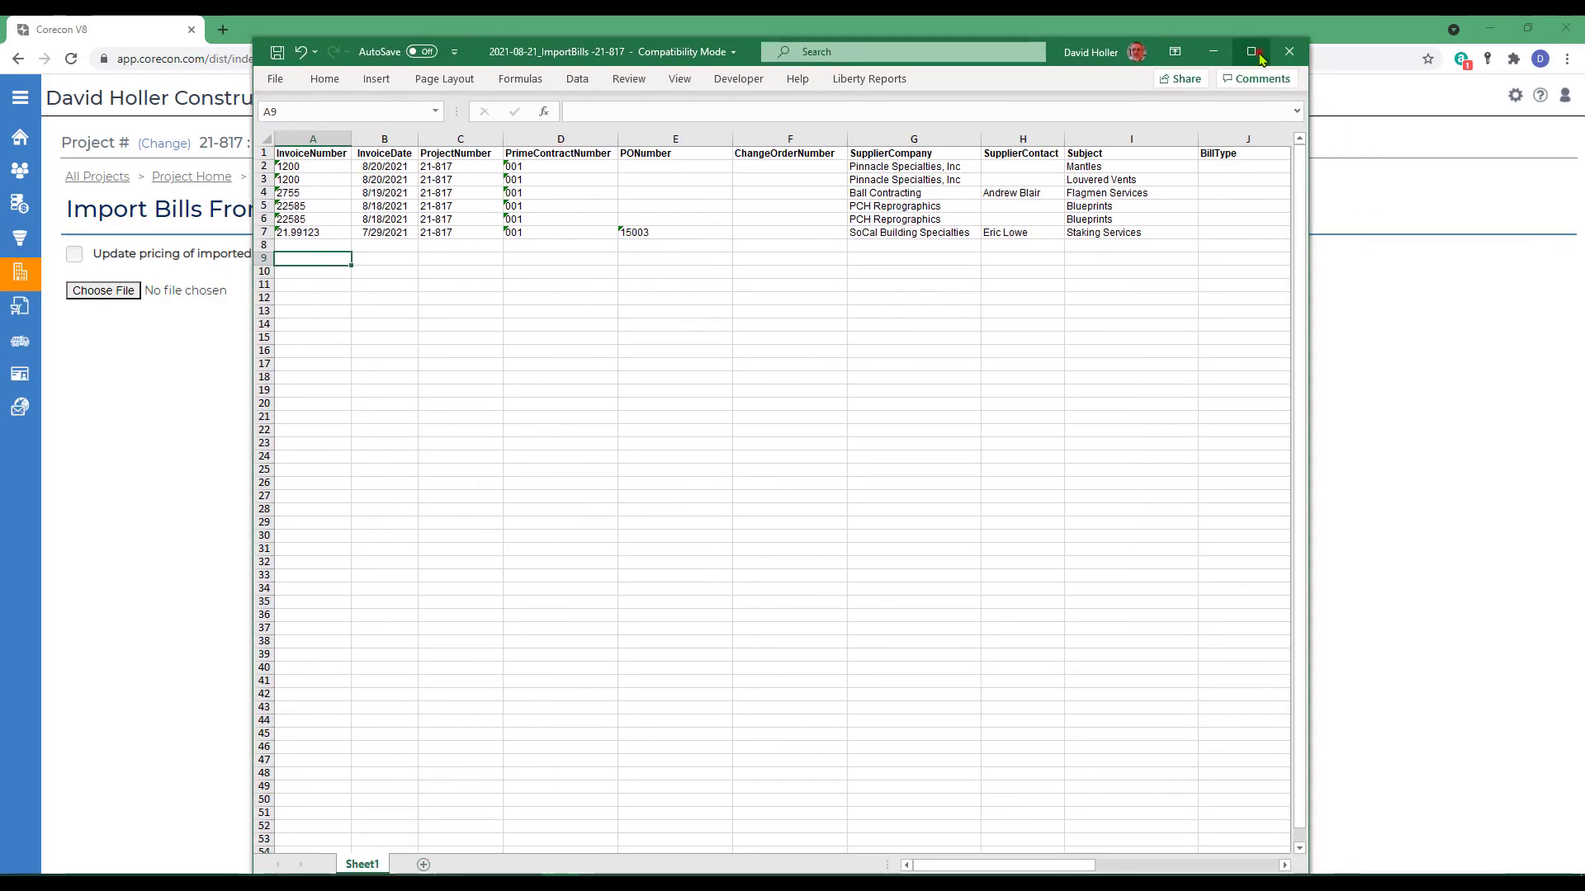
Maximize the ImportBills workbook and review its invoice, PO, cost code and Billable columns.
click(1251, 51)
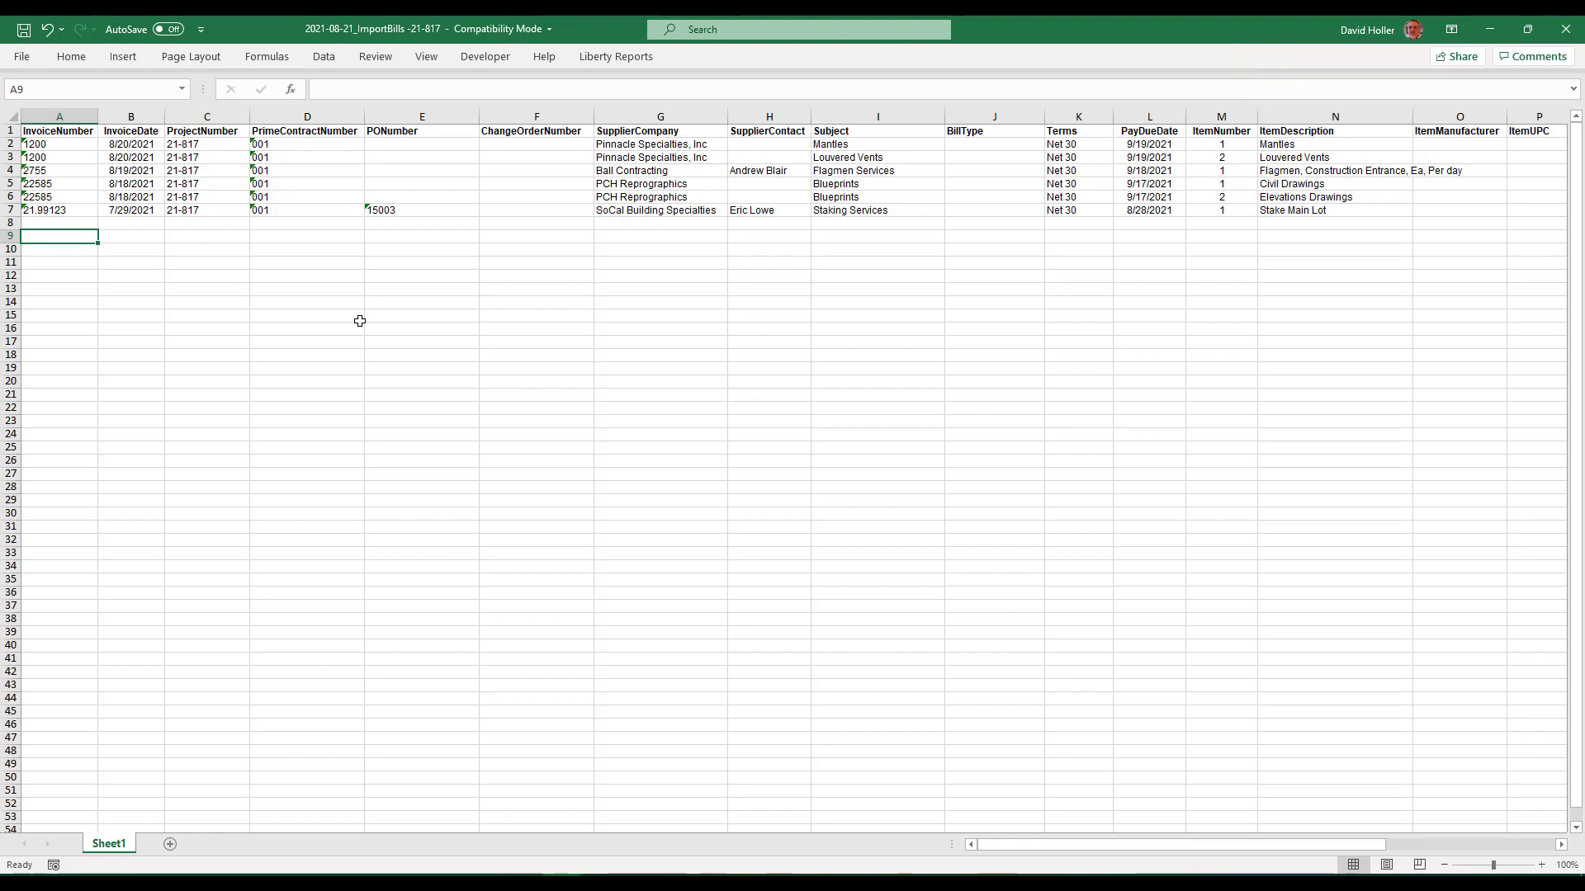
key(Up)
key(Up)
key(Up)
key(Up)
key(Up)
key(Up)
key(Up)
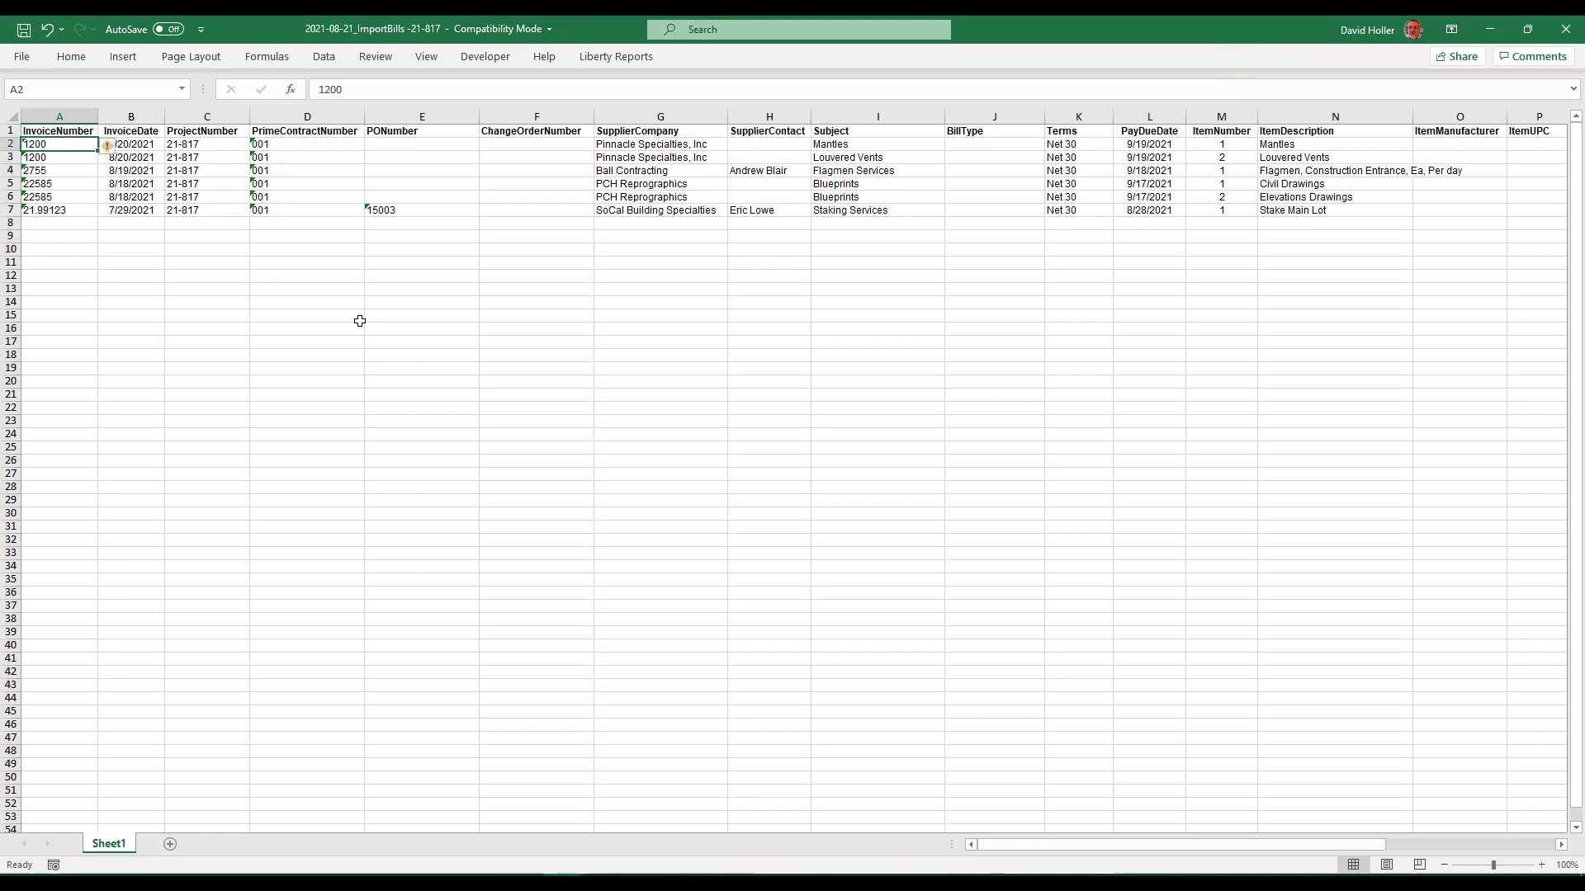
key(shift+Down)
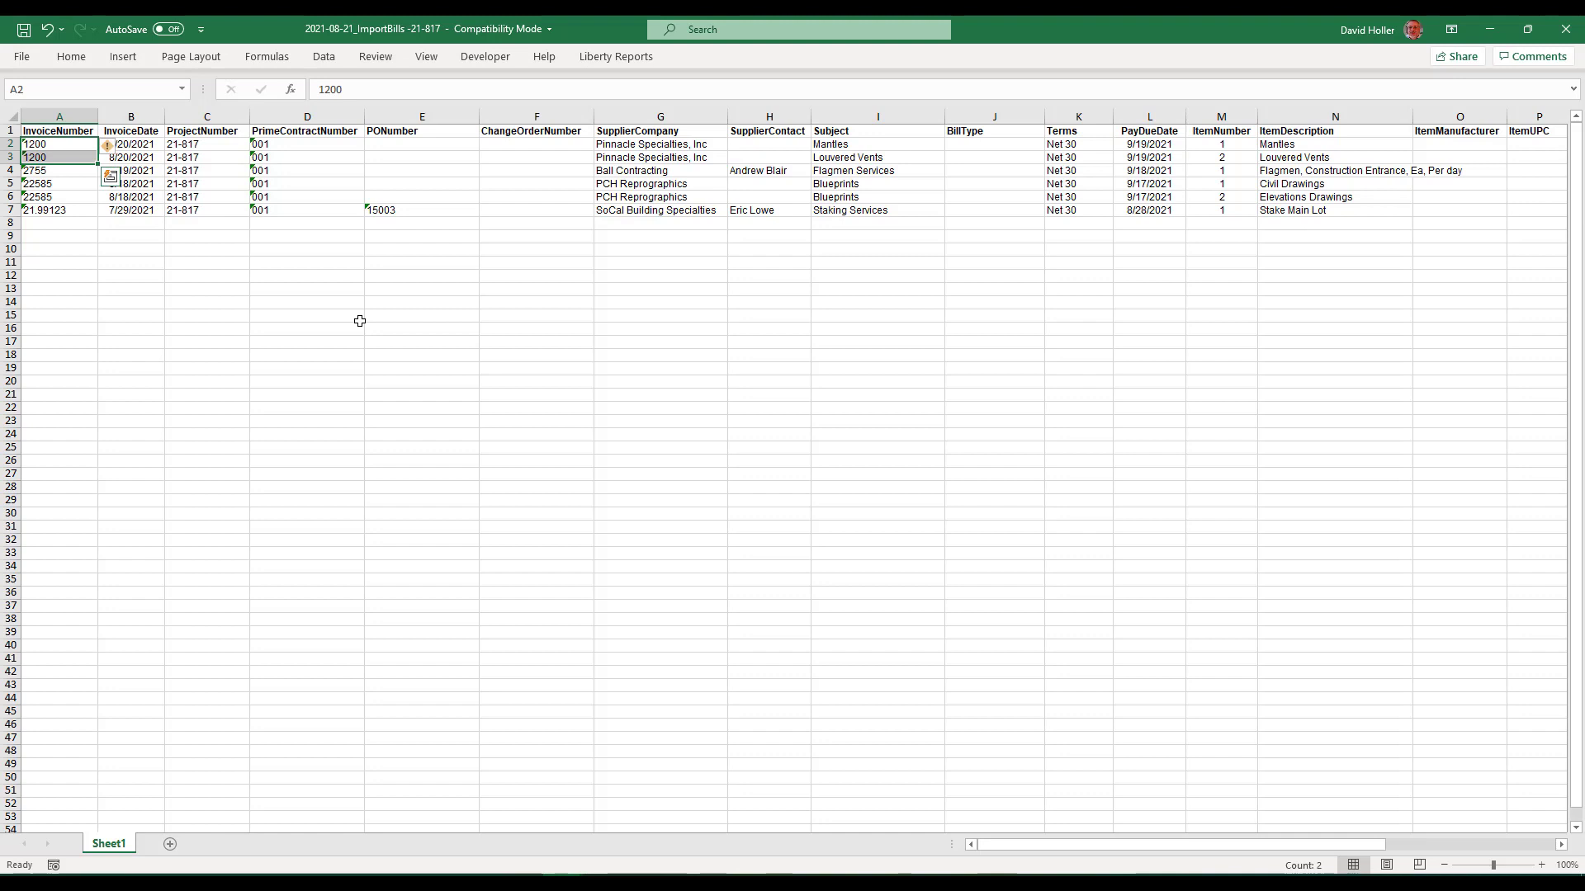
key(Right)
key(Right)
key(Right)
key(Right)
key(Right)
key(Right)
key(Right)
key(Right)
key(Right)
key(Right)
key(Right)
key(Right)
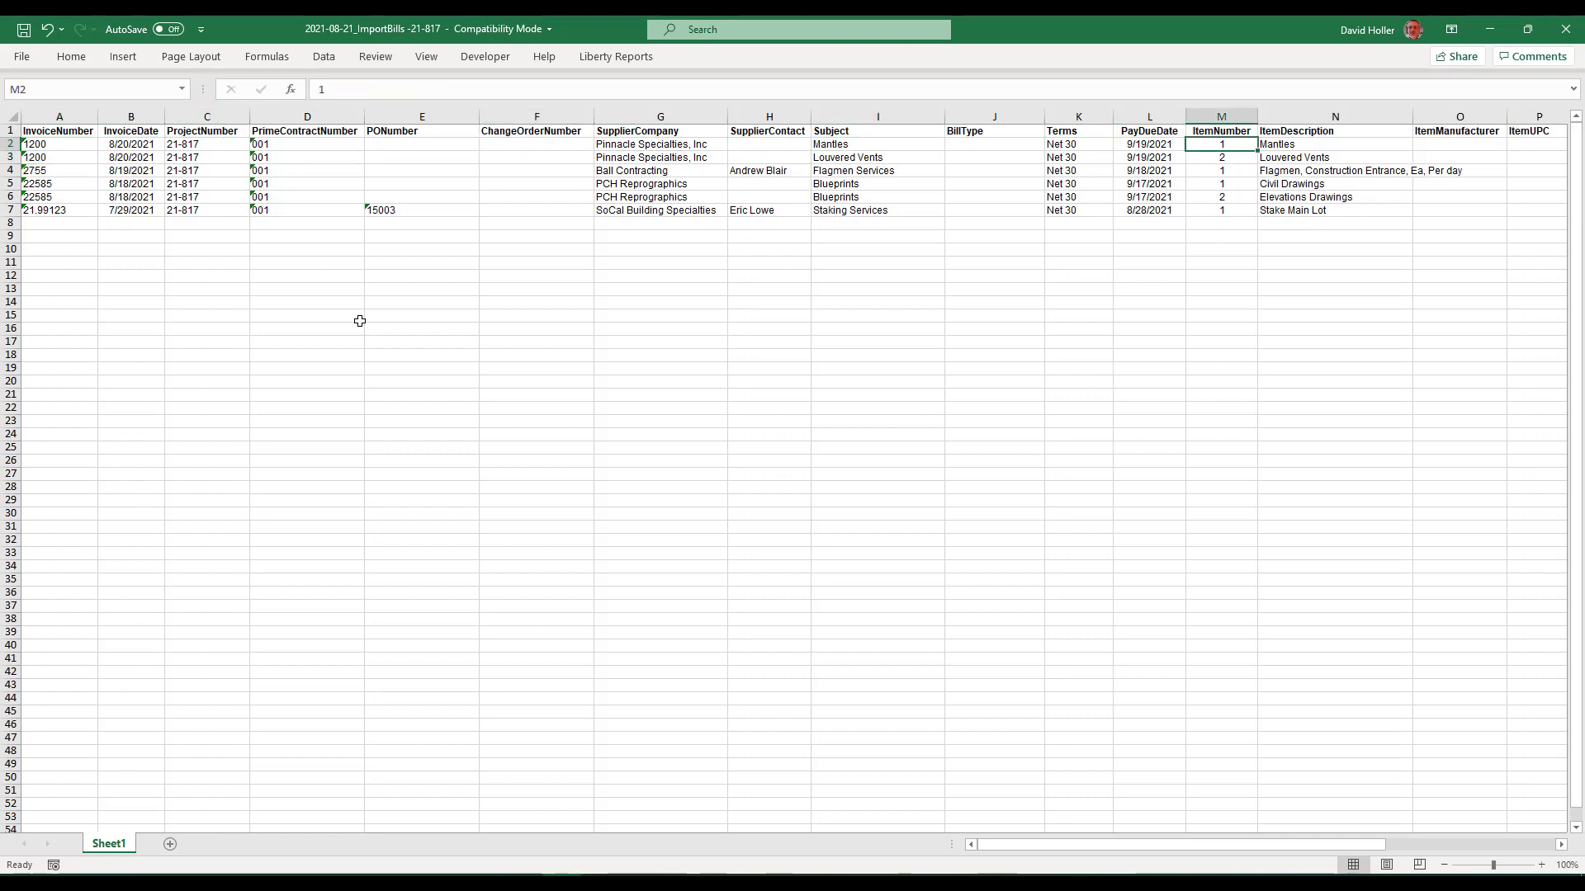
key(Down)
key(Left)
key(Left)
key(Left)
key(Left)
key(Left)
key(Left)
key(Left)
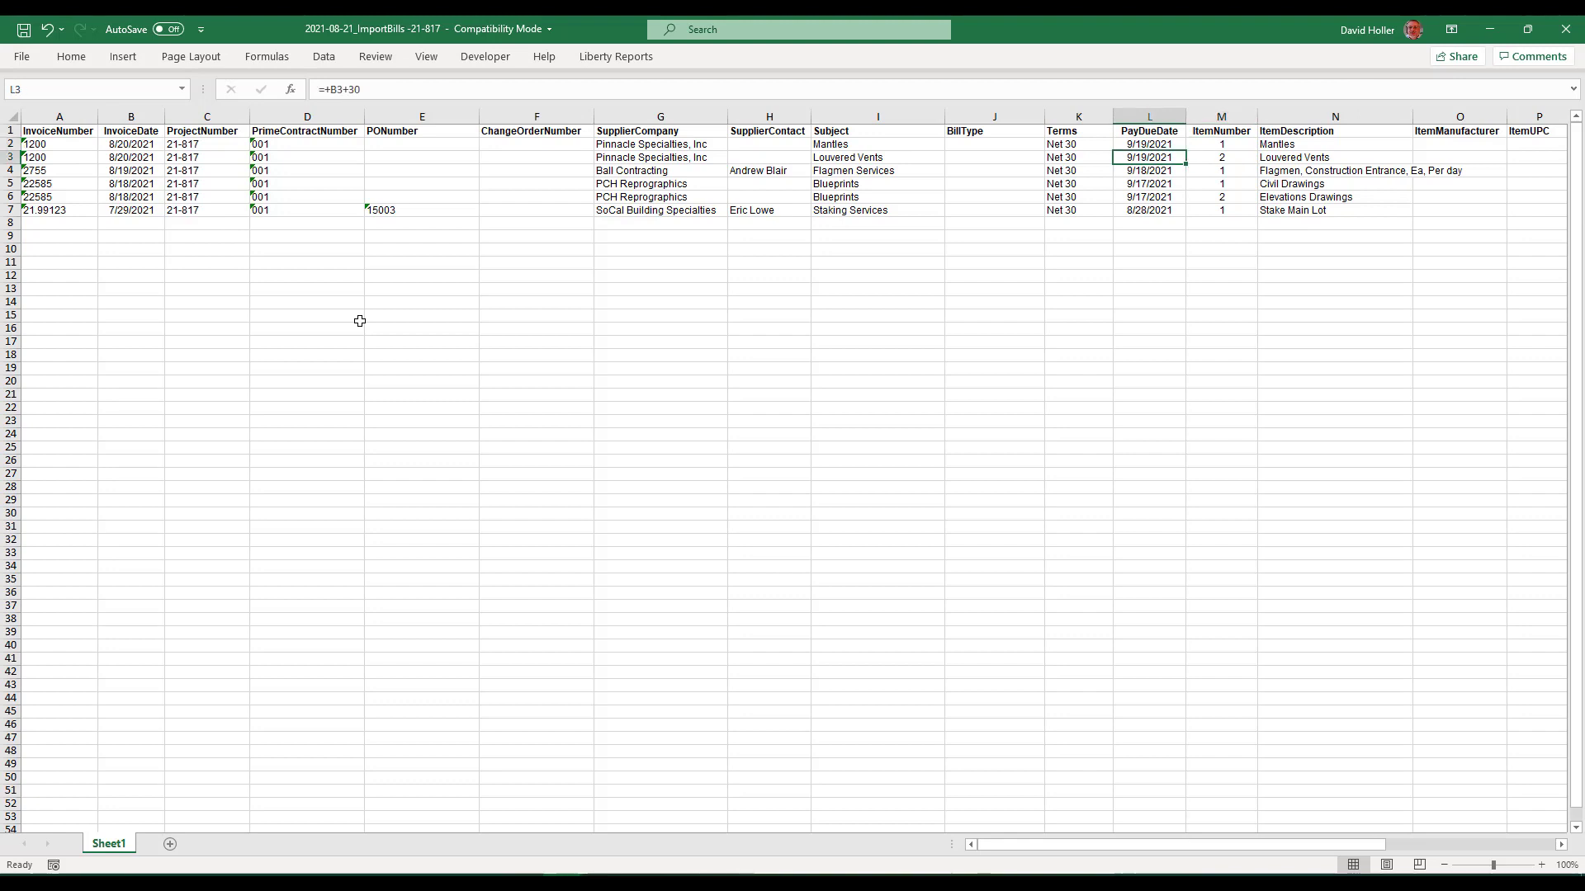
key(Left)
key(Down)
key(Down)
key(Down)
key(Down)
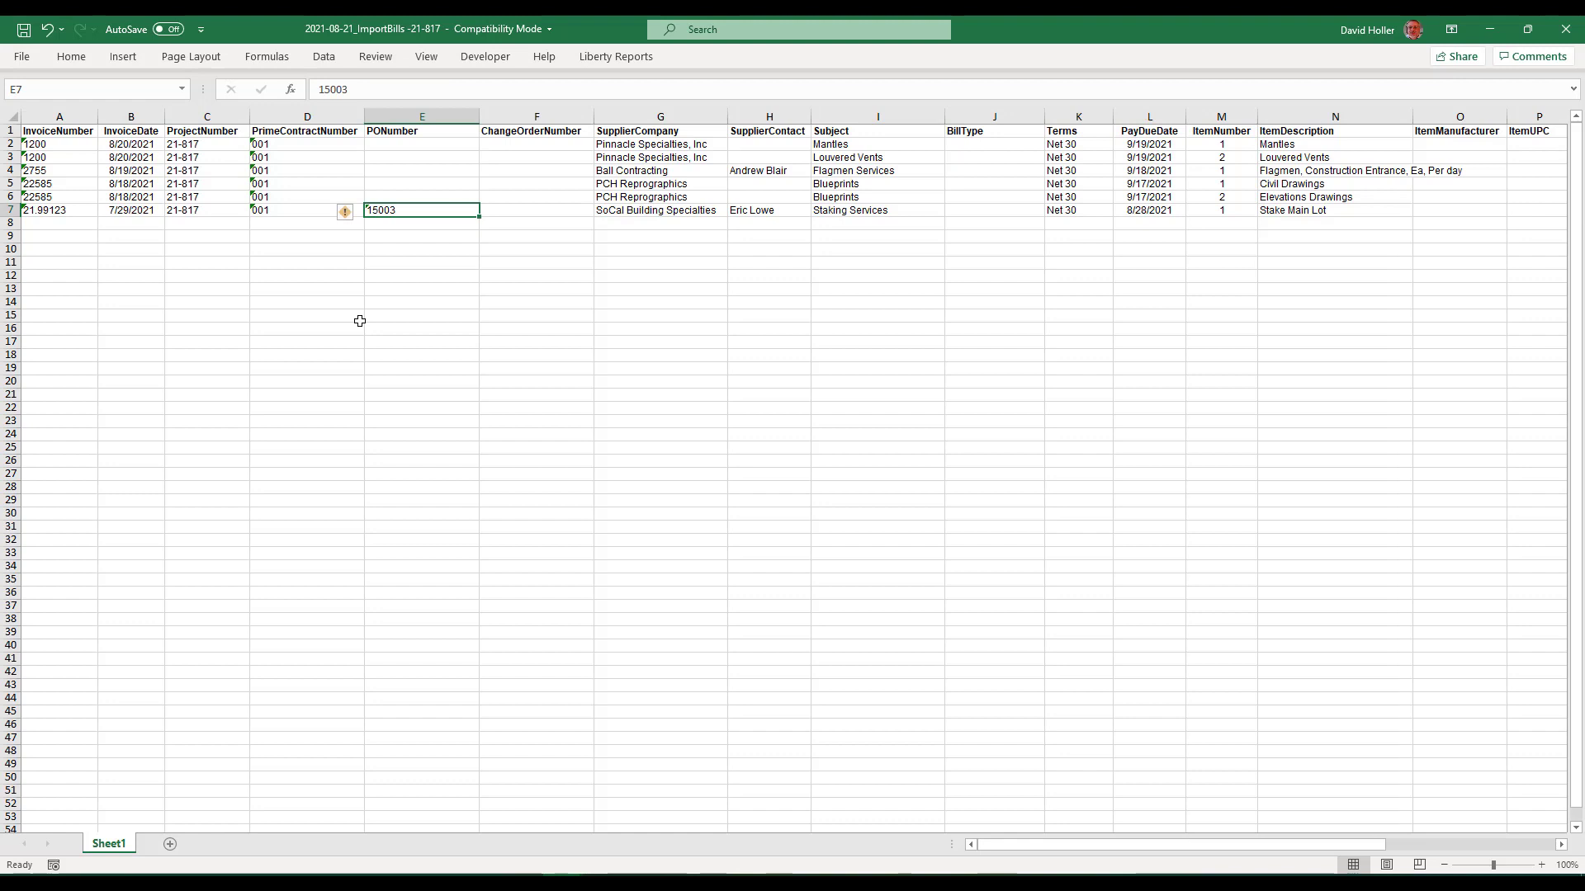
key(Right)
key(Right)
key(Right)
key(Right)
key(Right)
key(Right)
key(Right)
key(Right)
key(Right)
key(Right)
key(Right)
key(Right)
key(Right)
key(Right)
key(Right)
key(Right)
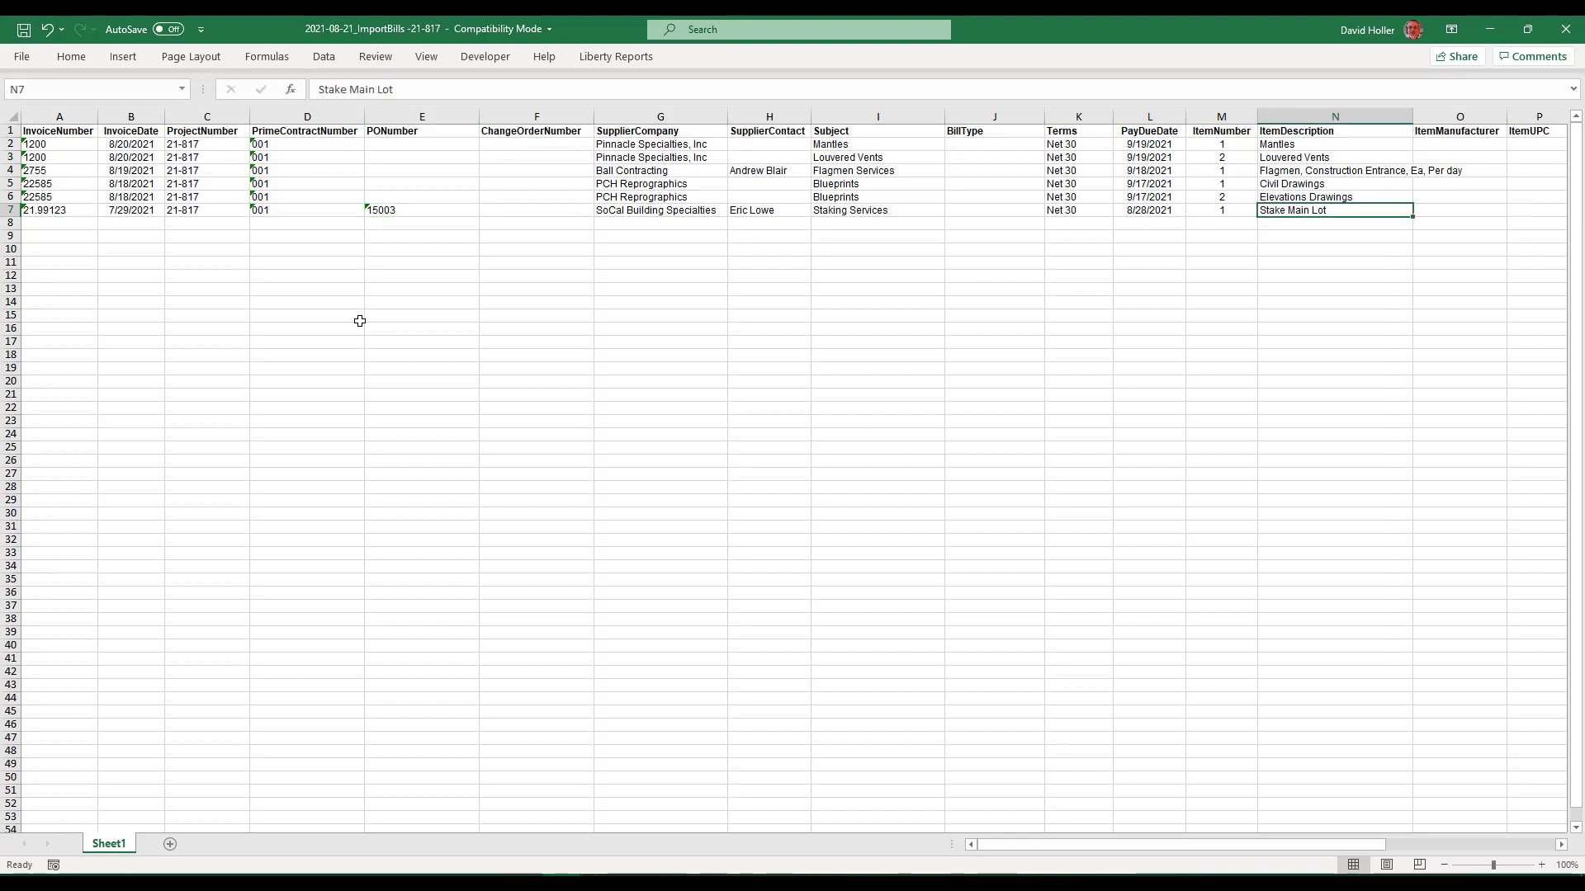
key(Right)
key(Right)
key(Right)
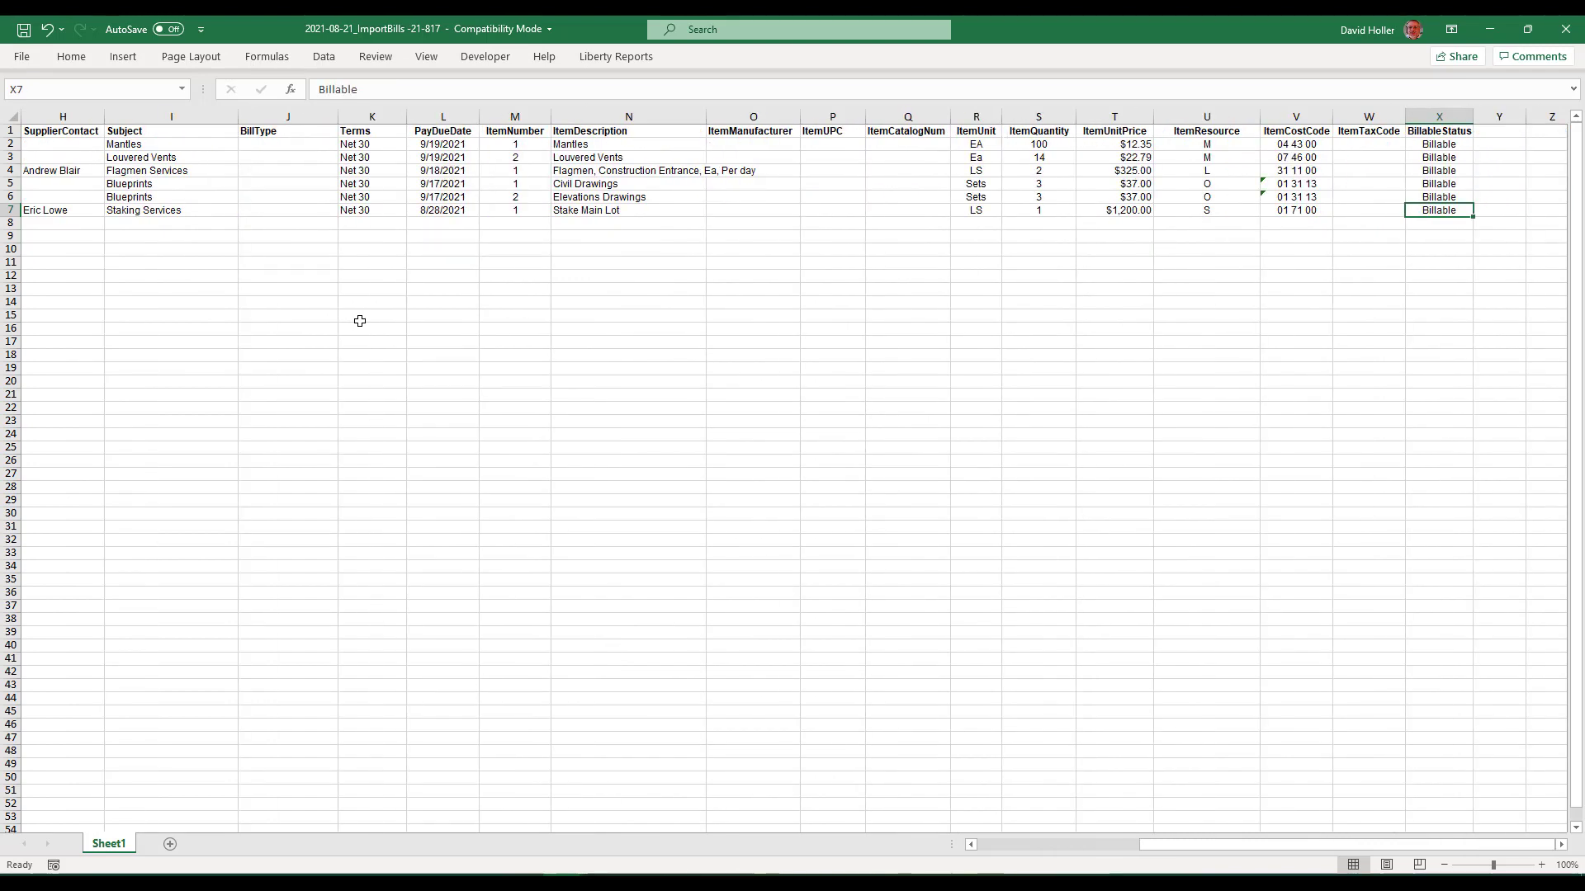
key(Right)
key(Left)
key(Left)
key(Left)
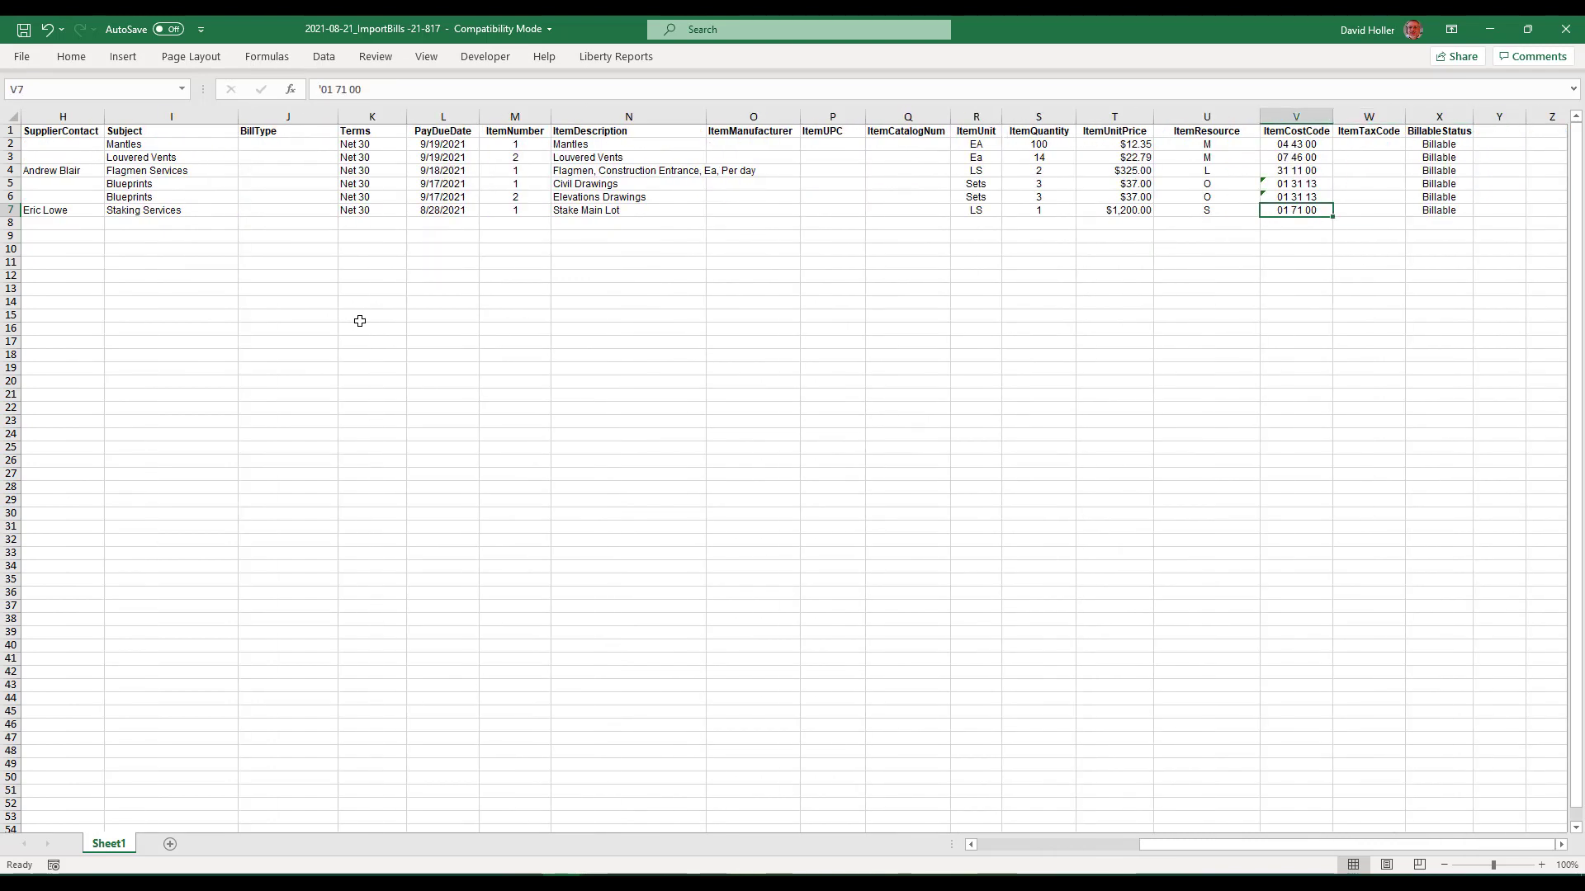
key(Right)
key(Right)
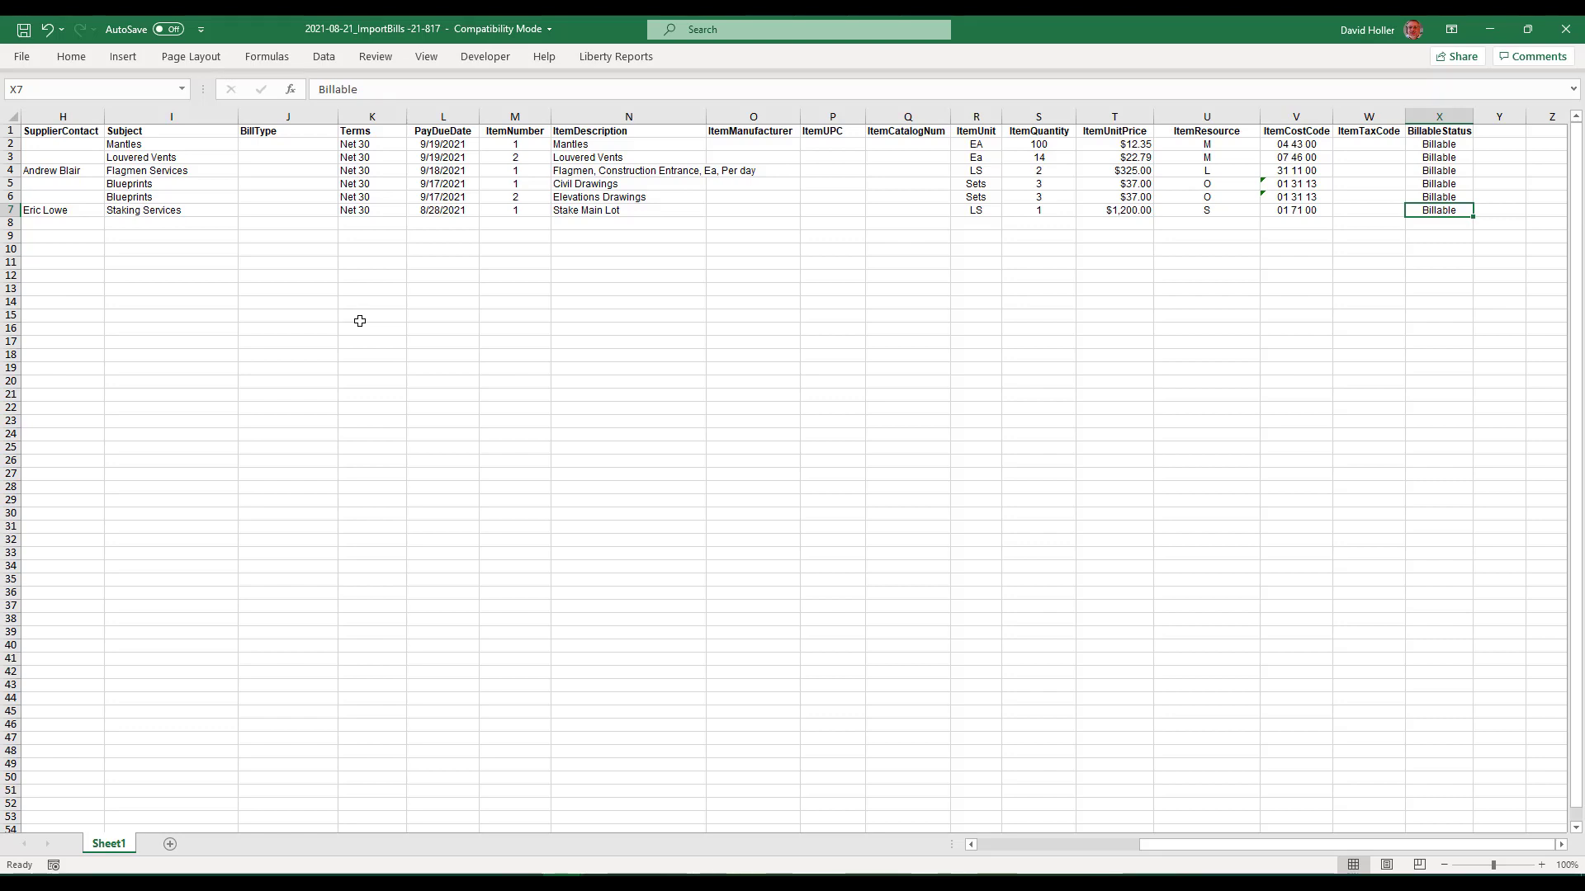
key(Left)
key(Left)
key(Left)
key(Left)
key(Left)
key(Left)
key(Left)
key(Left)
key(Left)
key(Left)
key(Left)
key(Left)
key(Left)
key(Left)
key(Left)
key(Left)
key(Left)
key(Left)
key(Left)
key(Left)
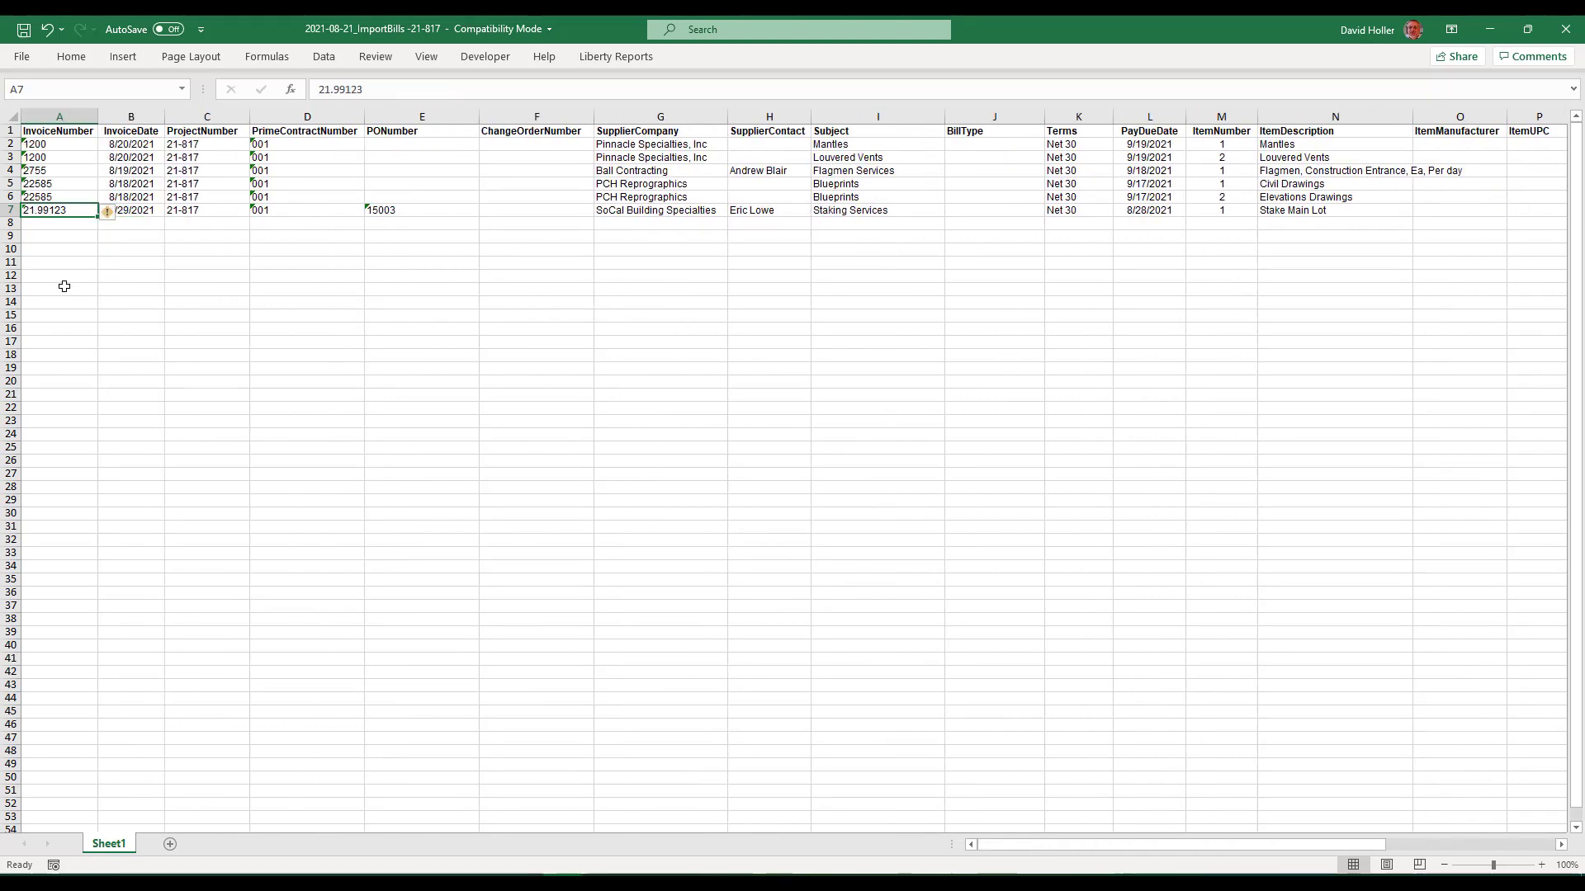
Save and close the 2021-08-21_ImportBills -21-817 workbook.
click(22, 56)
click(48, 246)
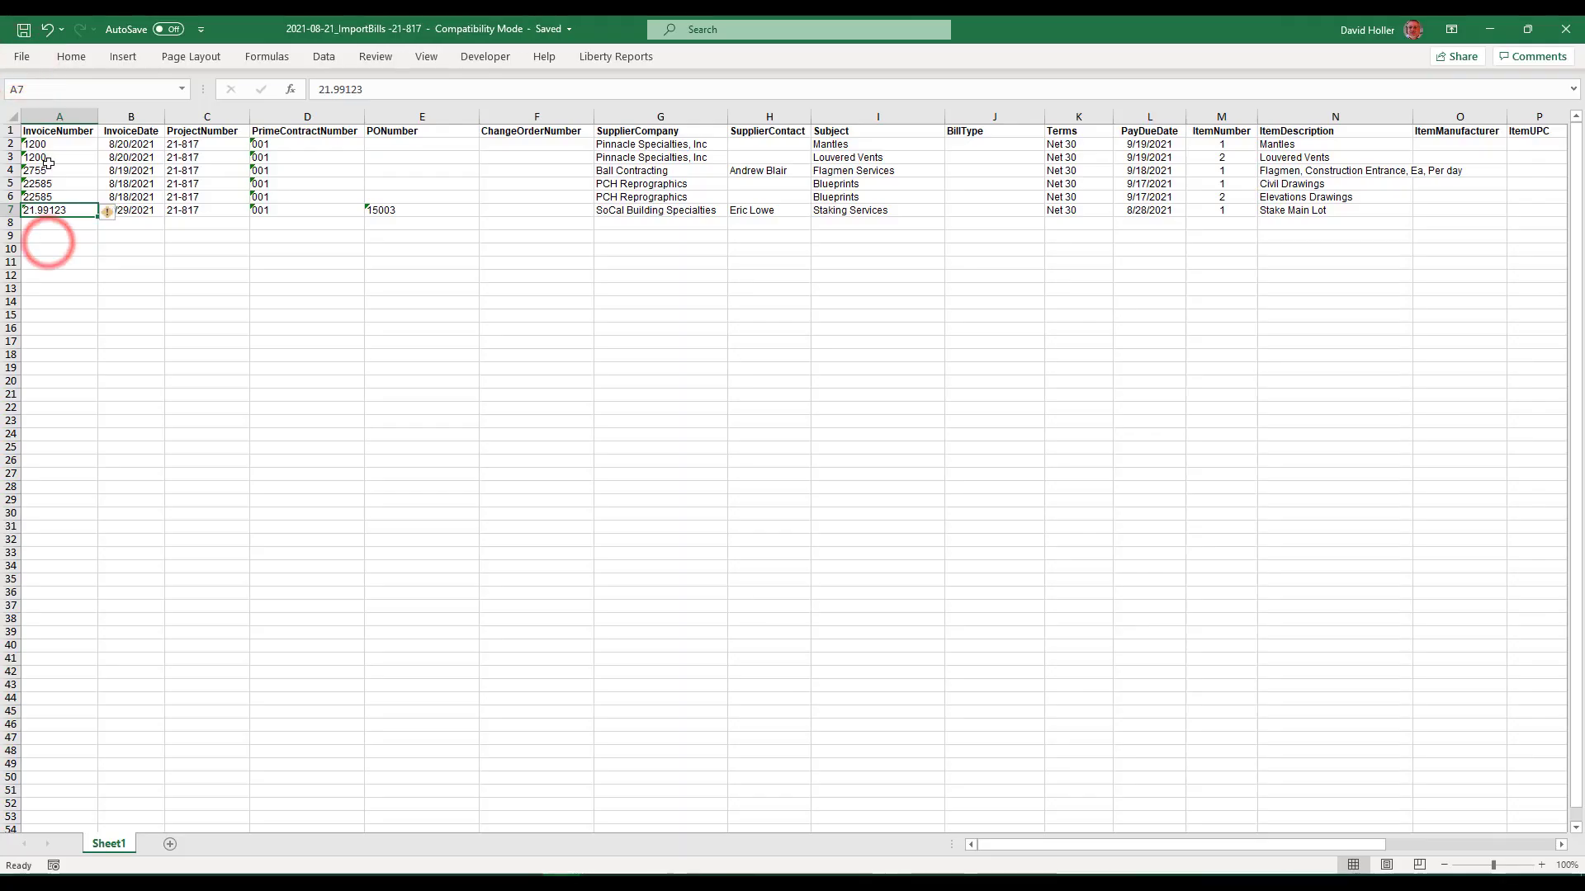
click(20, 54)
click(48, 446)
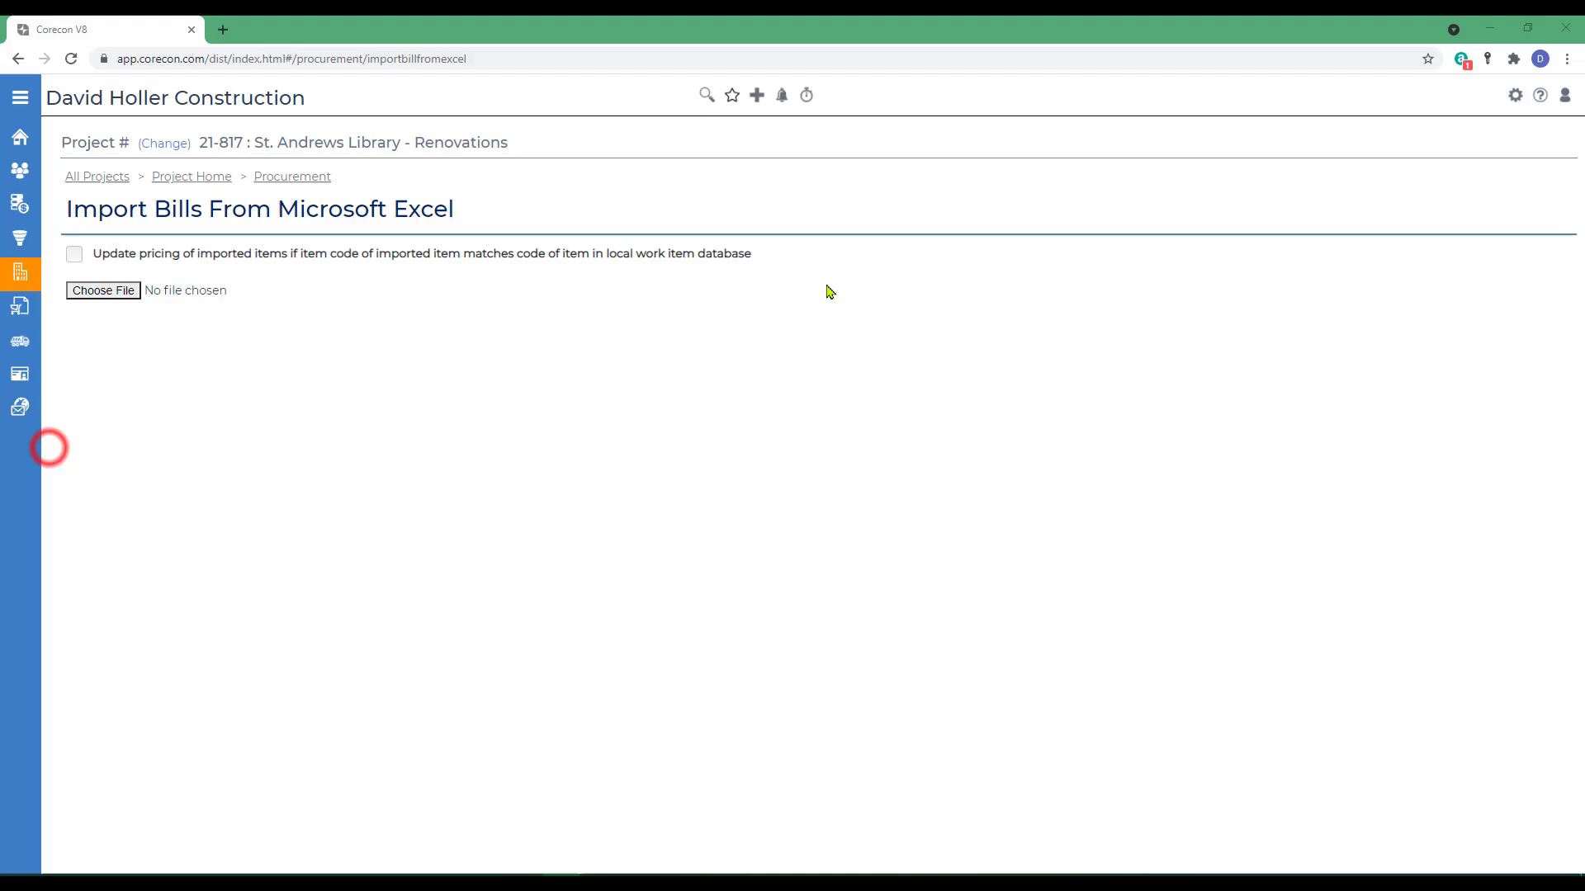
Import the 2021-08-21_ImportBills -21-817 spreadsheet into Corecon's bill import.
click(99, 291)
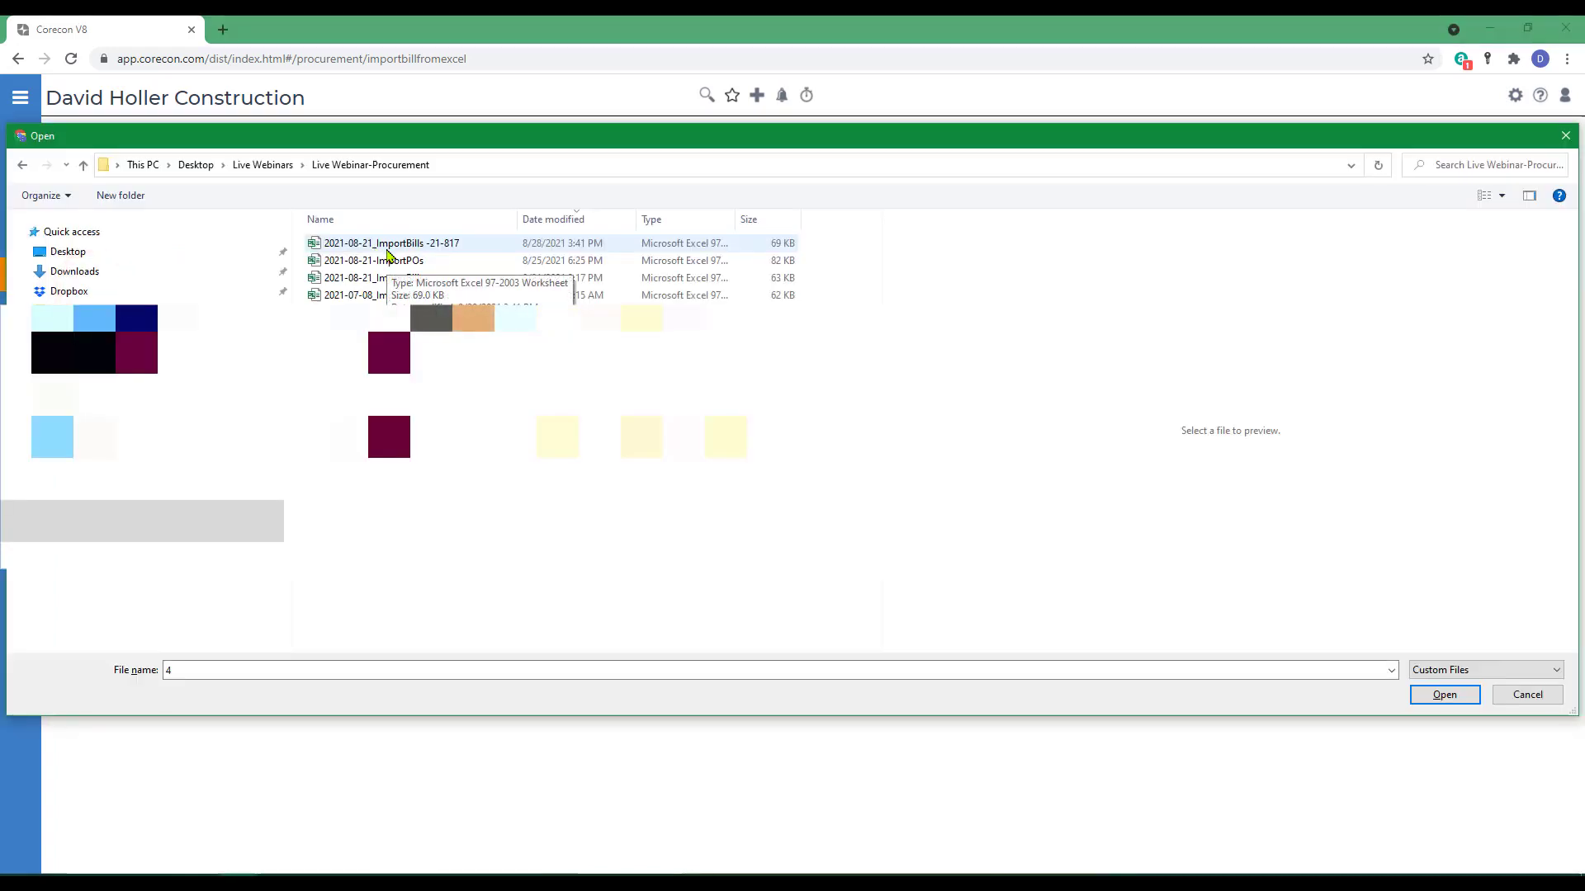
click(383, 245)
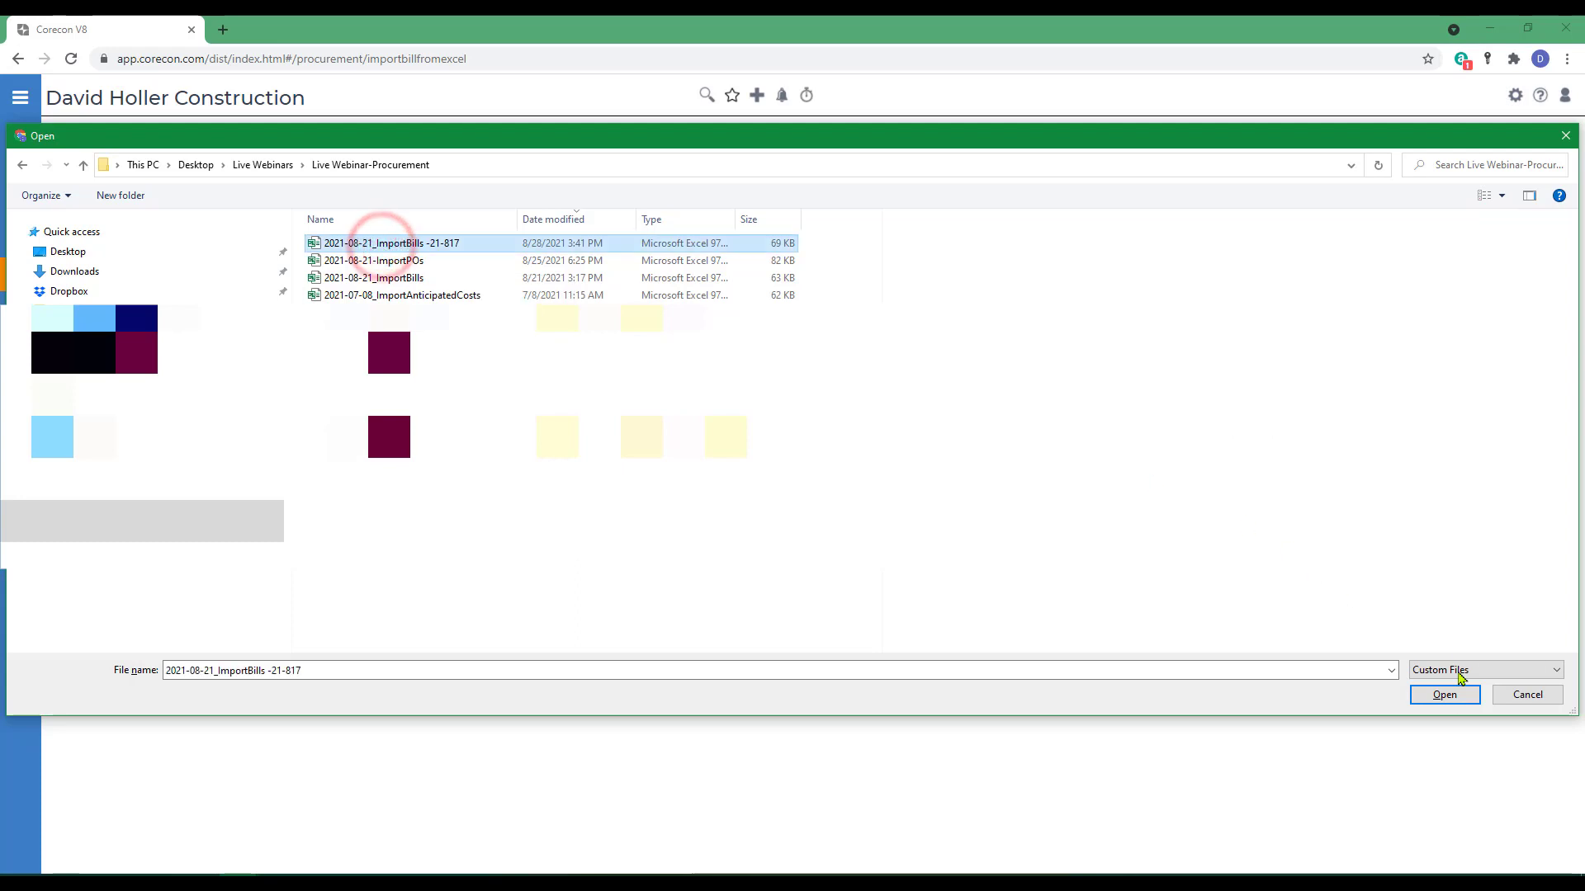
click(1445, 695)
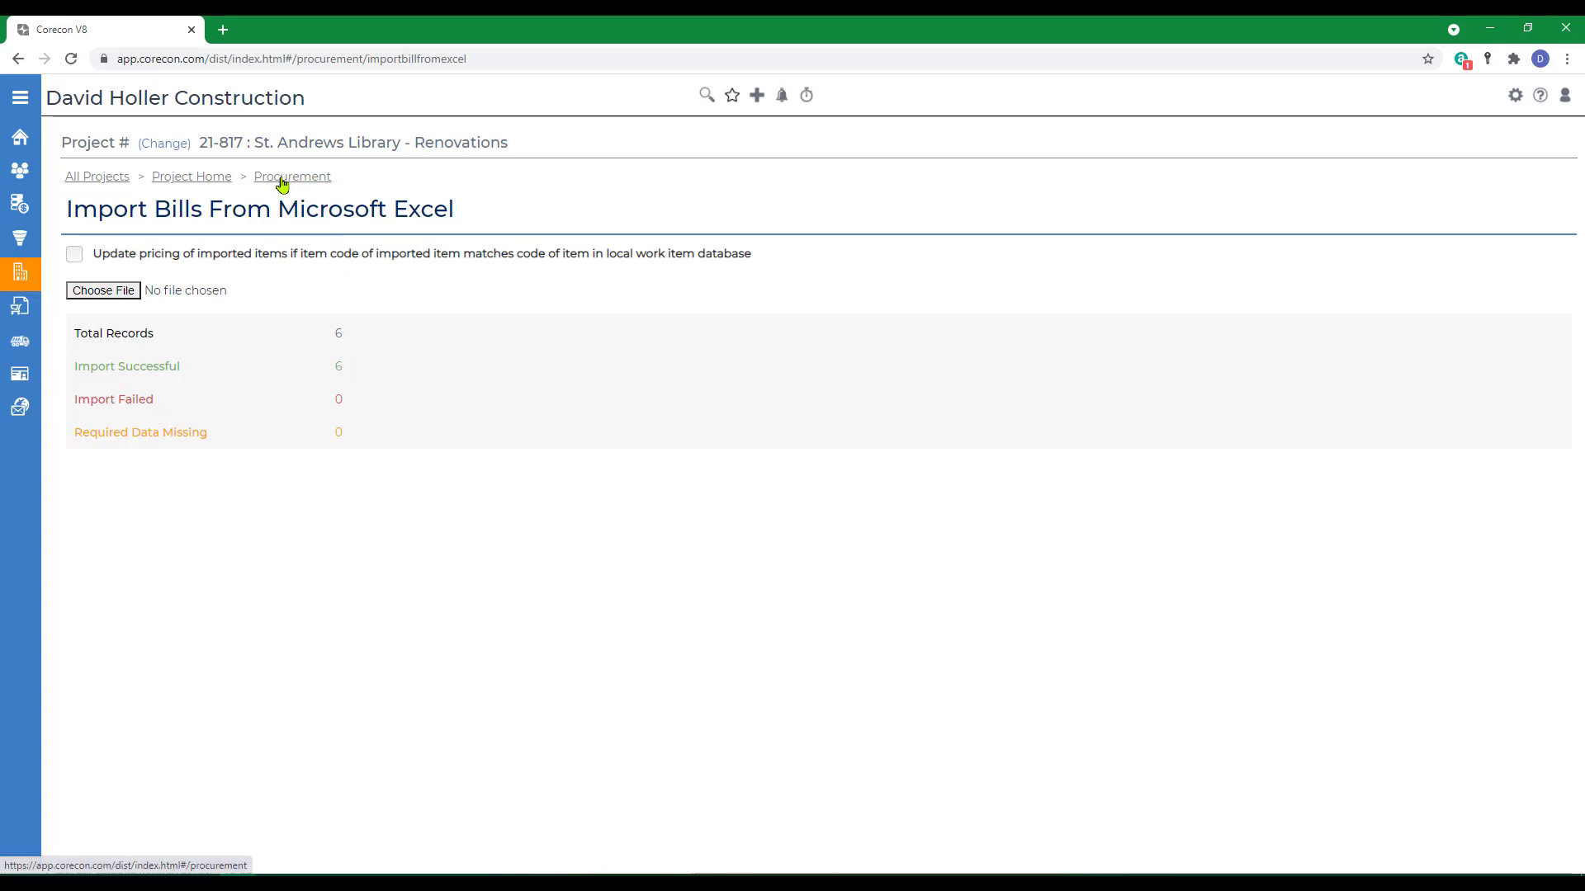
Go to the Procurement dashboard and open the list of all 12 bills.
click(287, 183)
scroll(453, 718, down, 1)
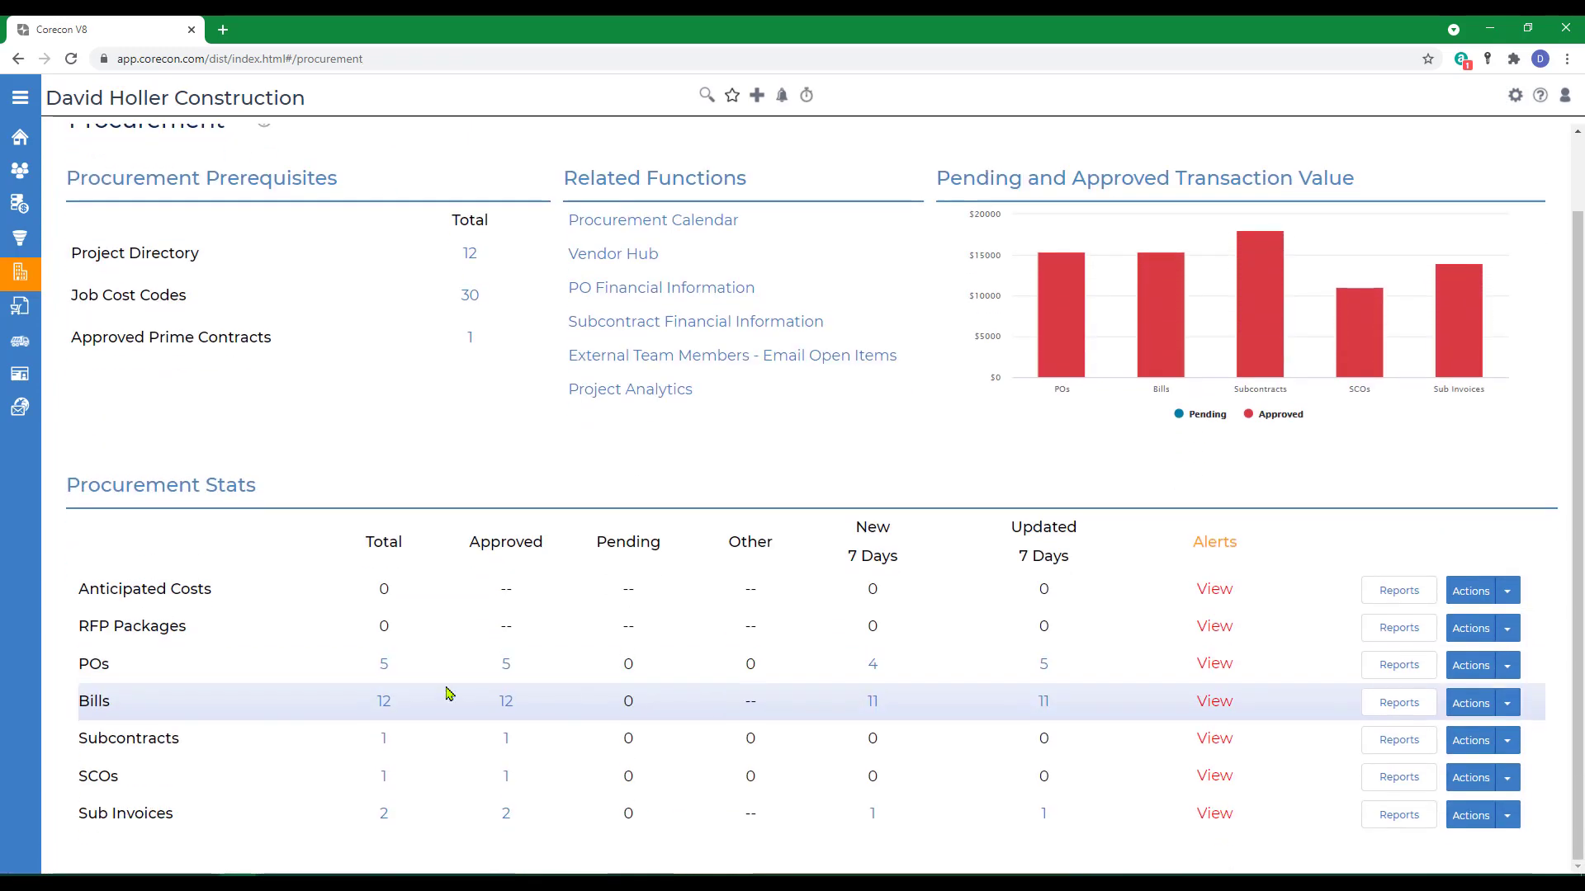
click(382, 706)
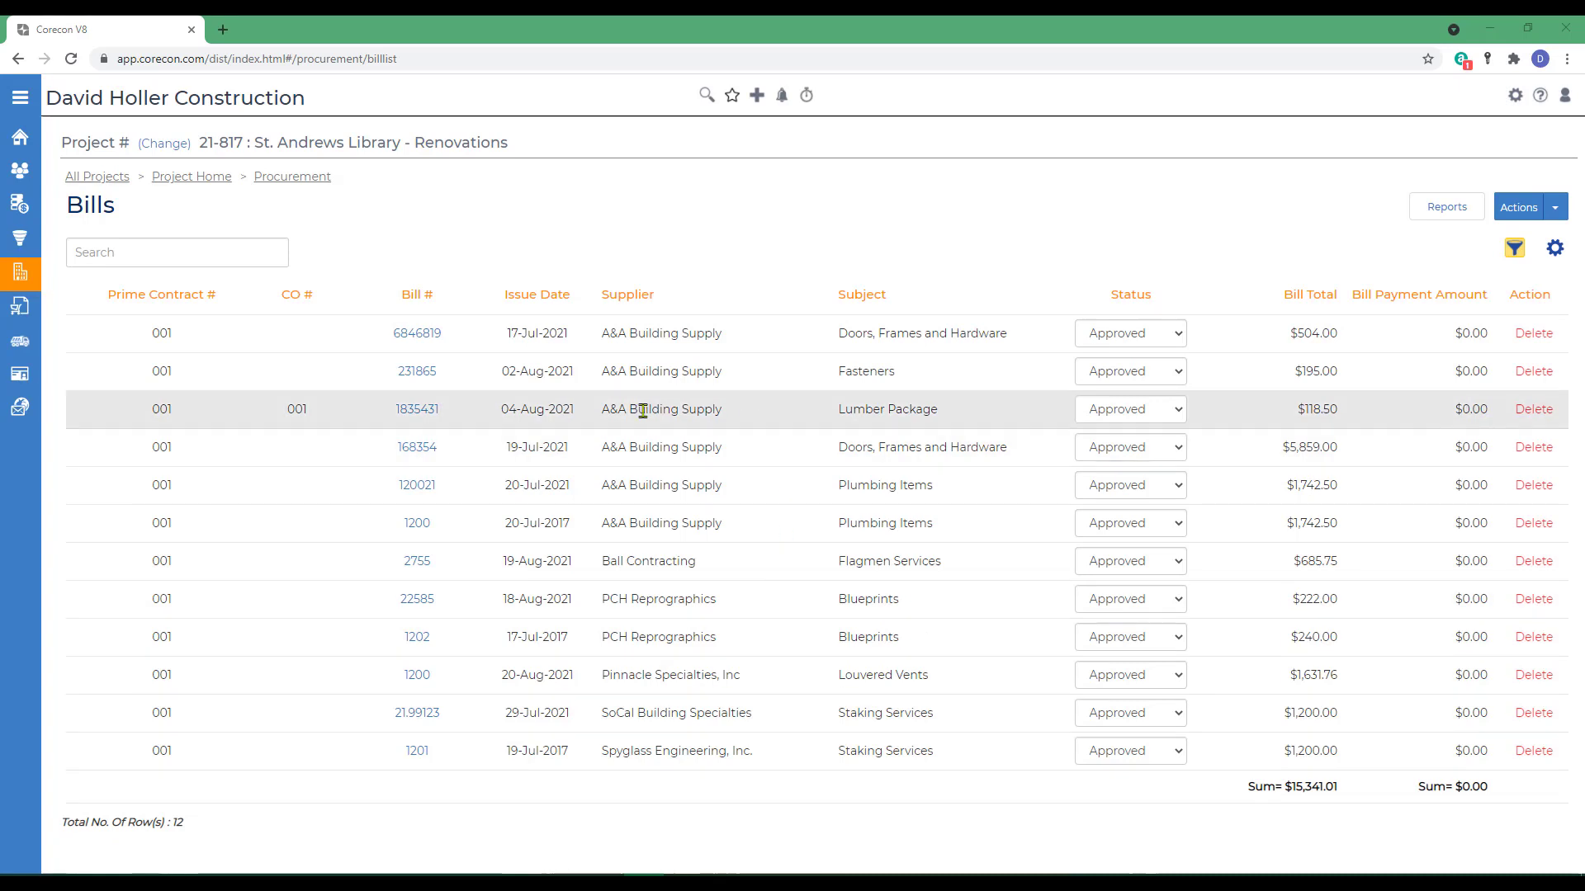
Open bill 231865 and set its header terms to Net 15 and change order 001.
click(416, 373)
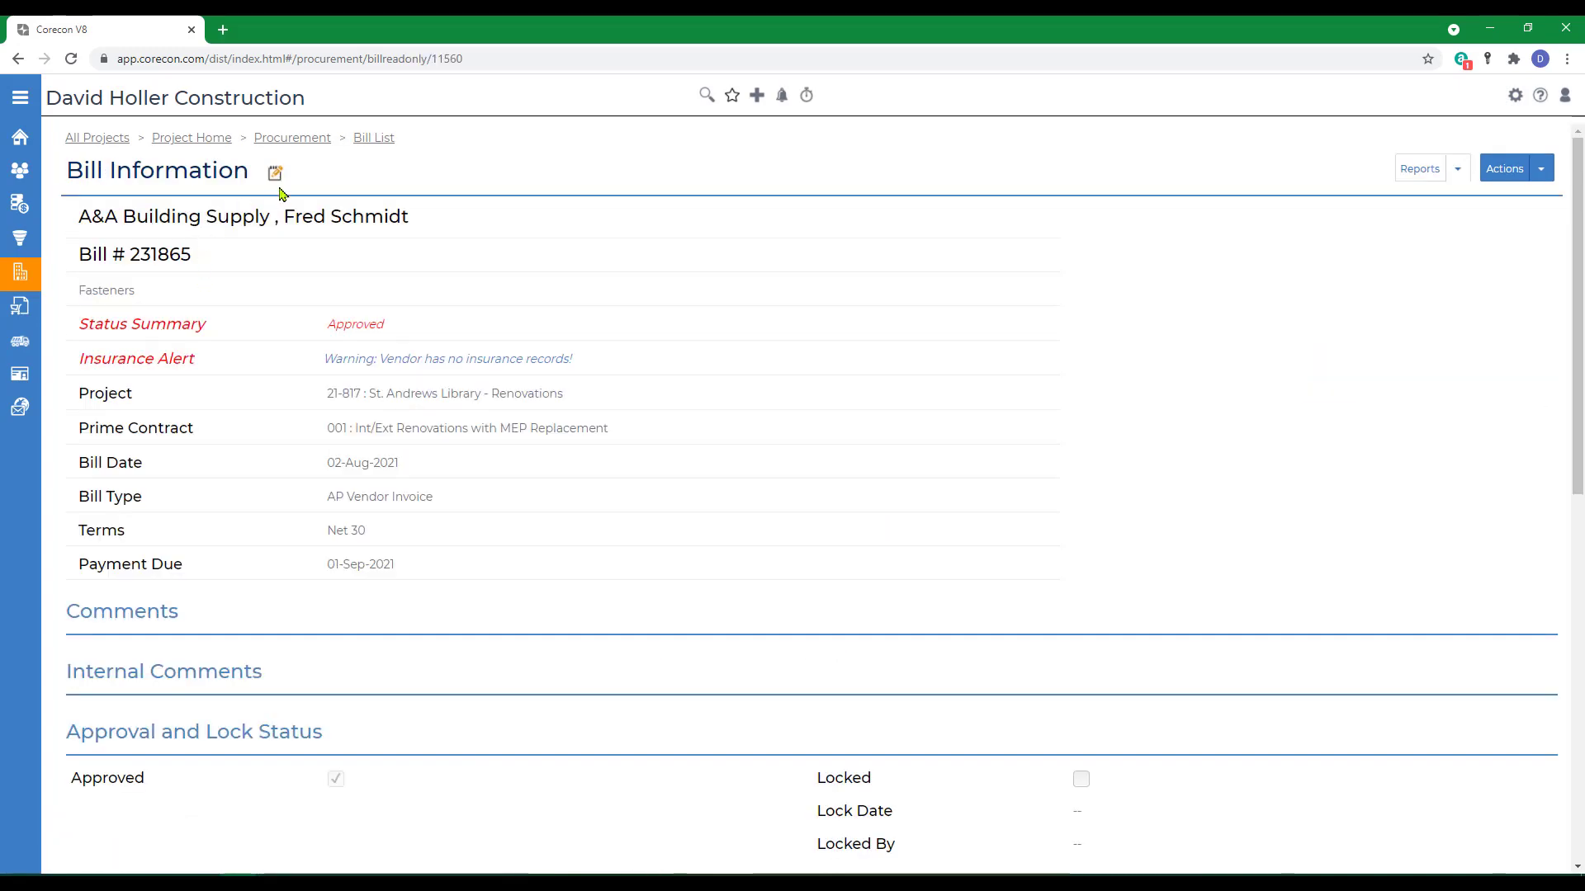
scroll(393, 393, down, 9)
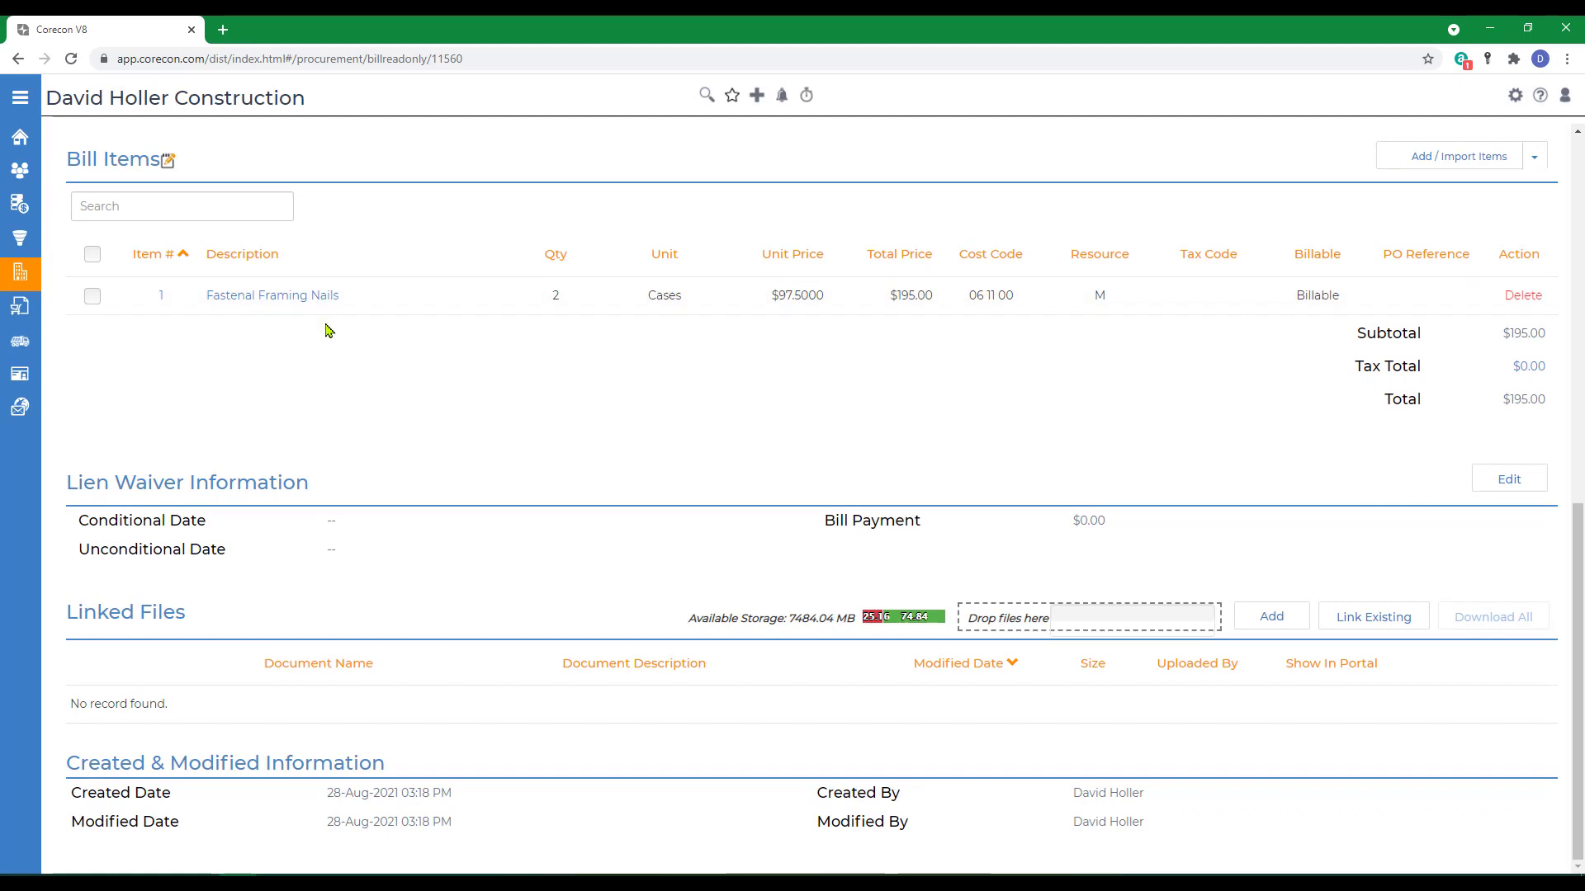
scroll(424, 442, up, 10)
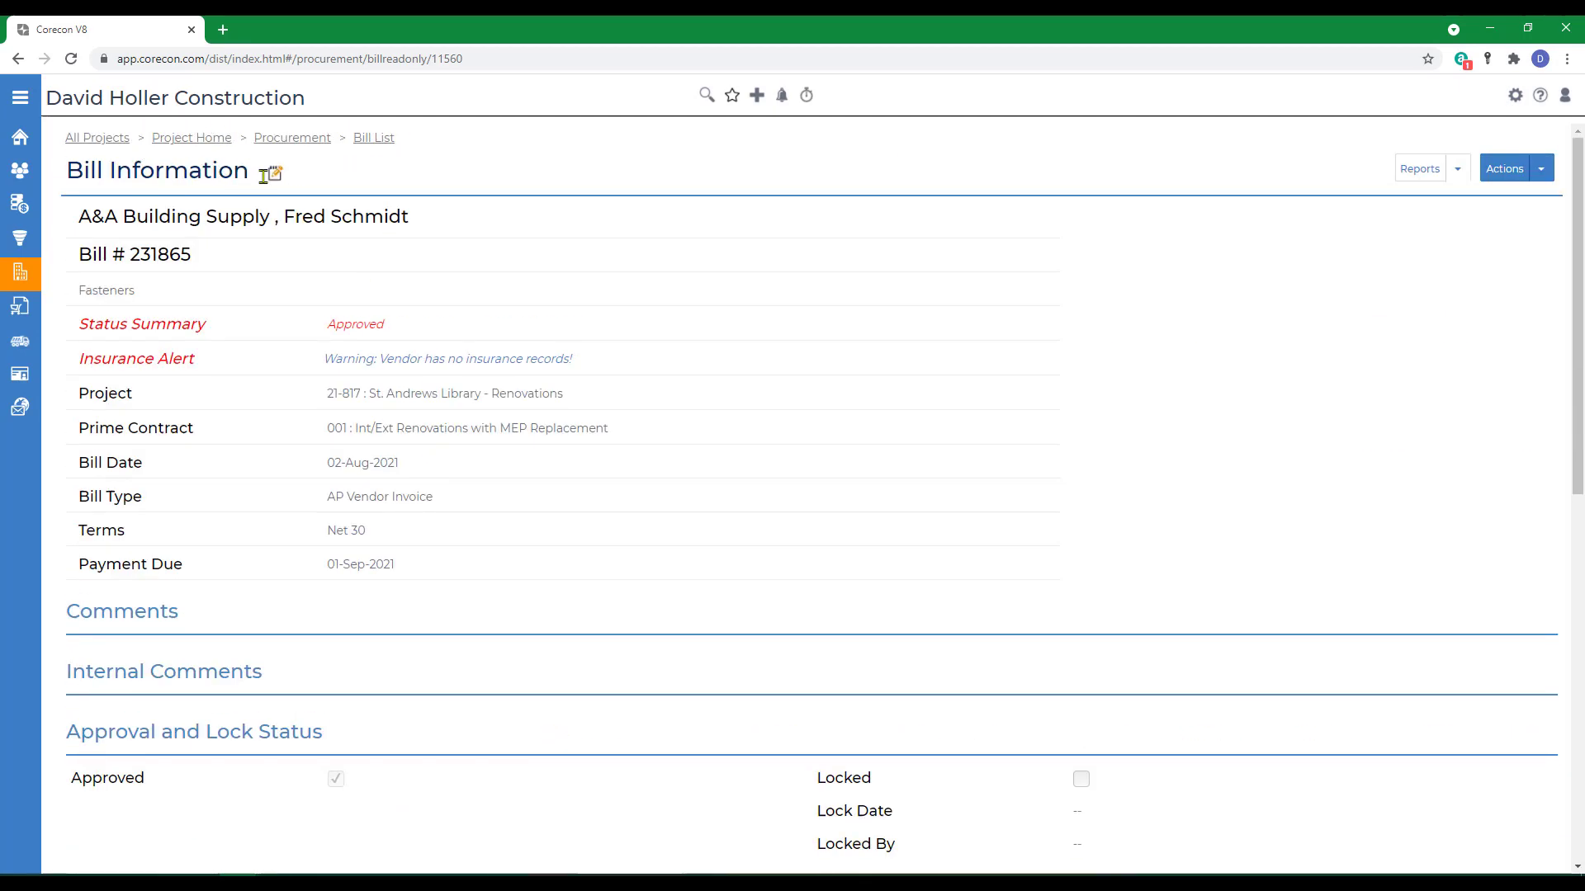
click(276, 175)
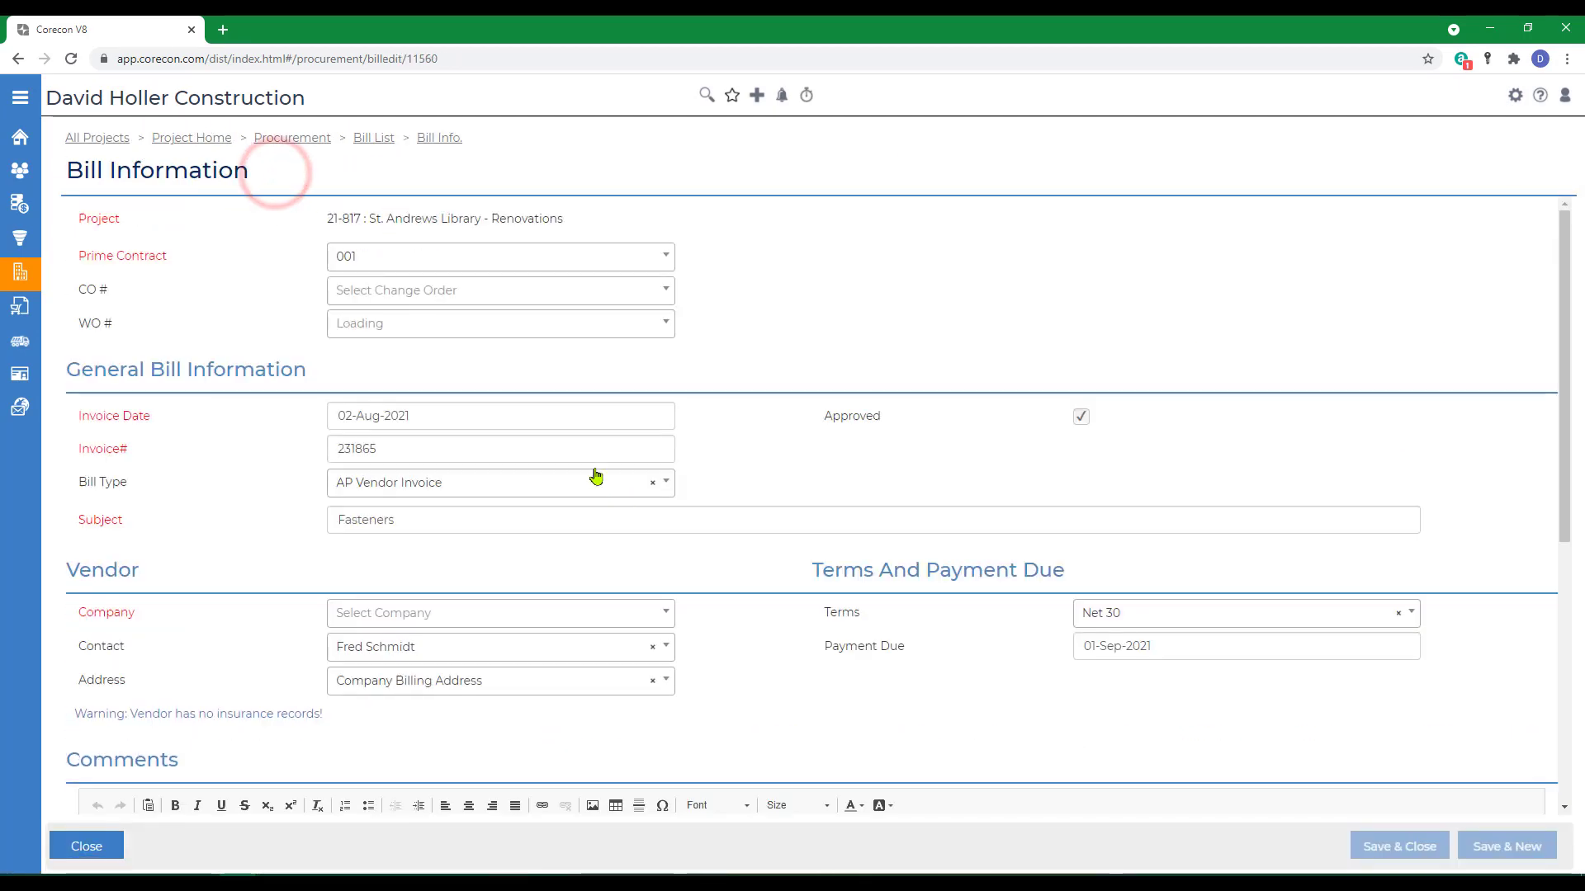
click(1415, 620)
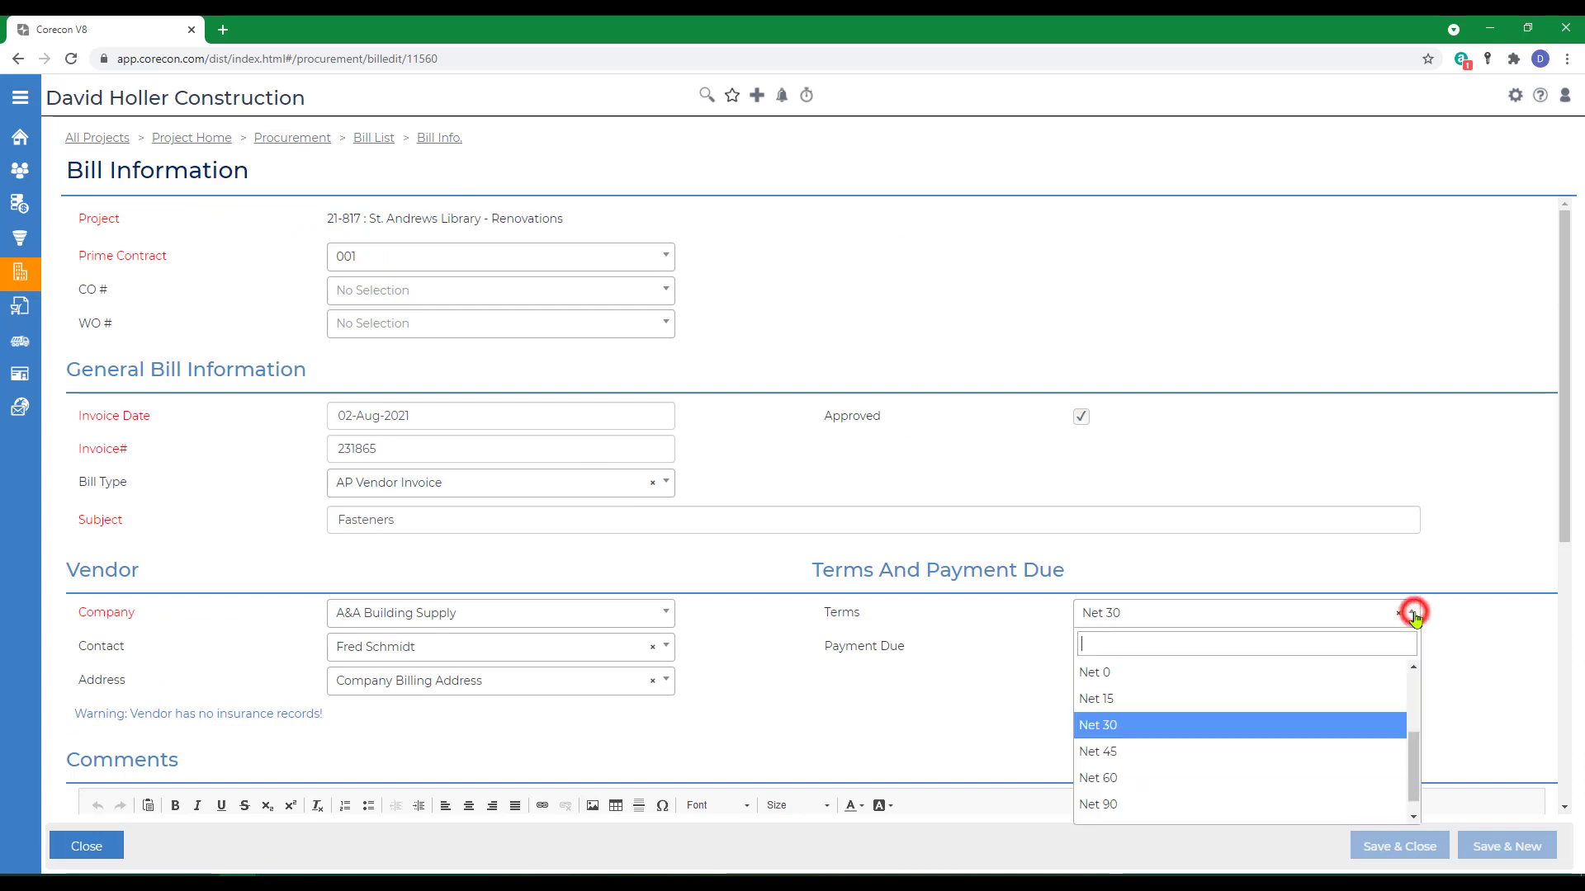
click(1132, 700)
click(398, 290)
click(349, 366)
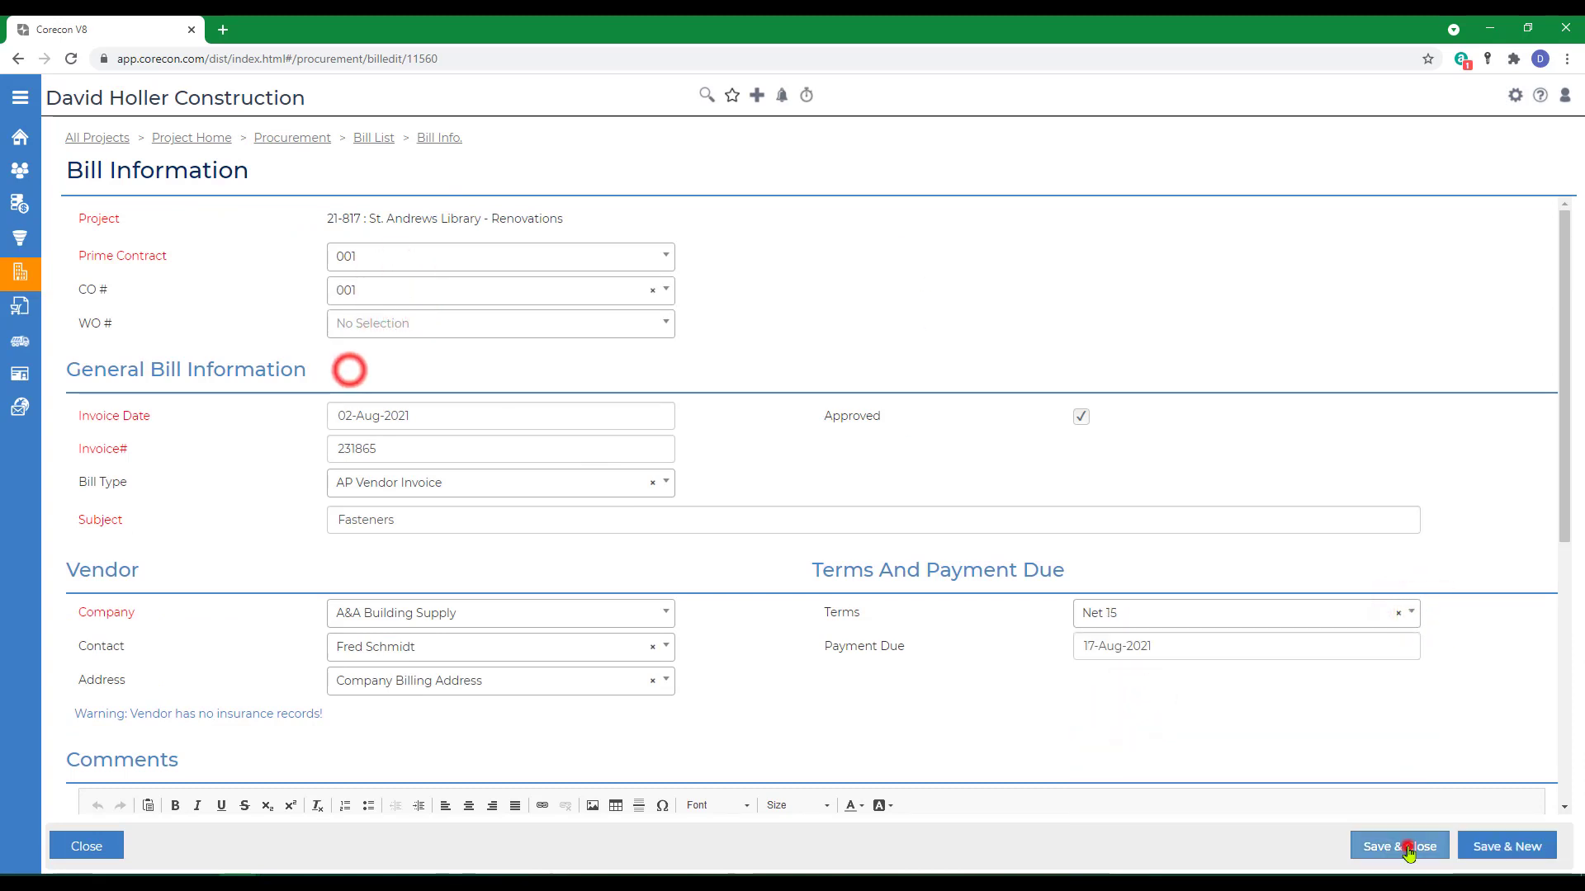
click(1409, 848)
Reprice the nail line item to 87.5 and append ', per case' to its description.
scroll(822, 631, down, 7)
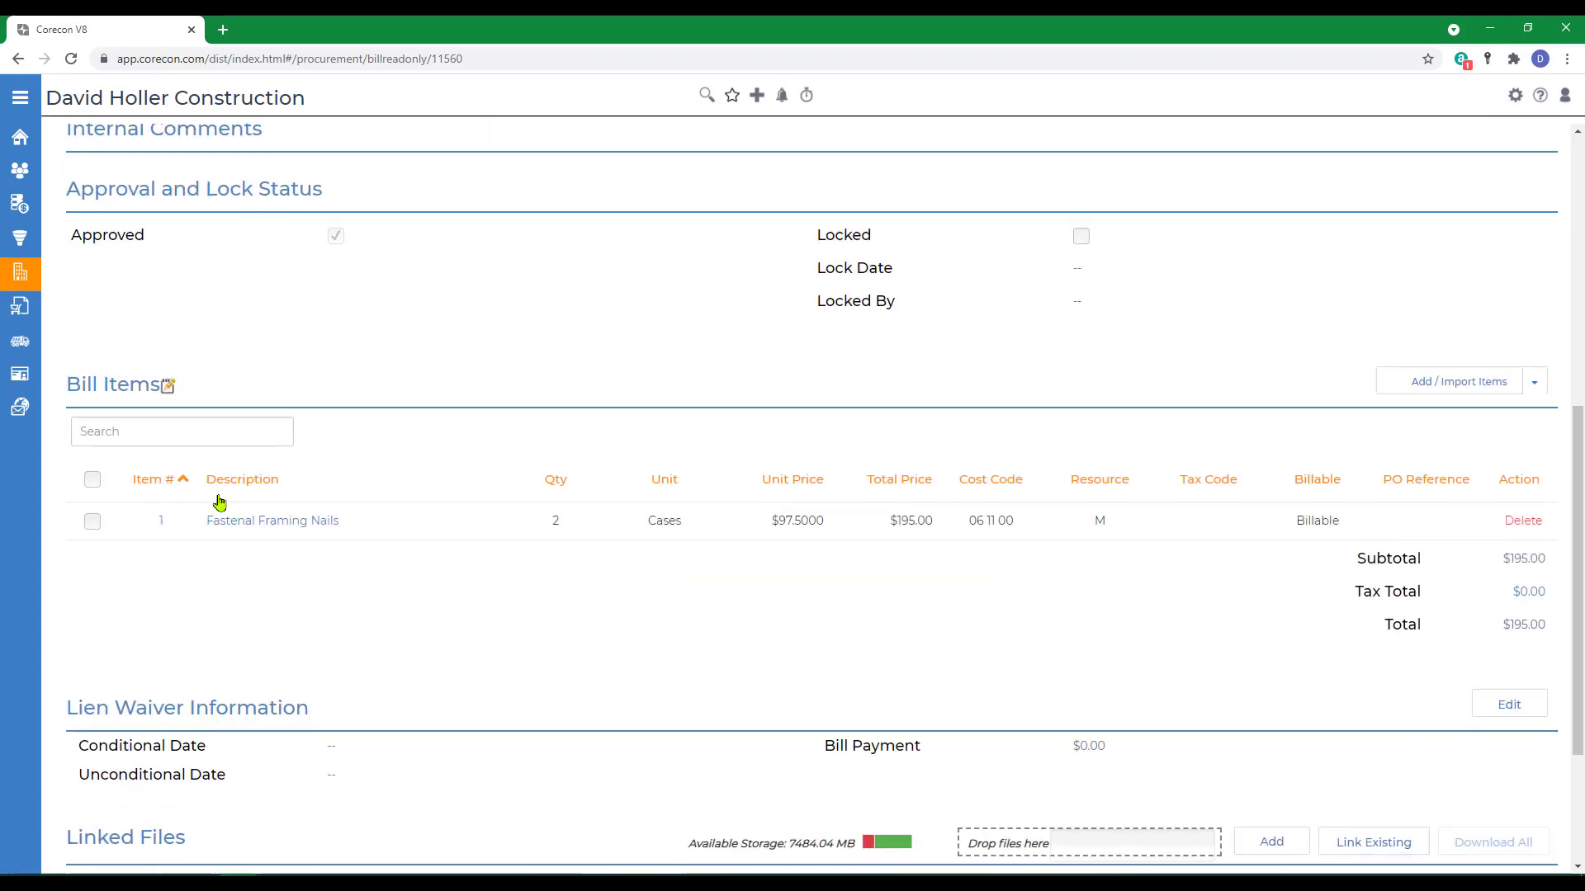
click(166, 387)
click(903, 522)
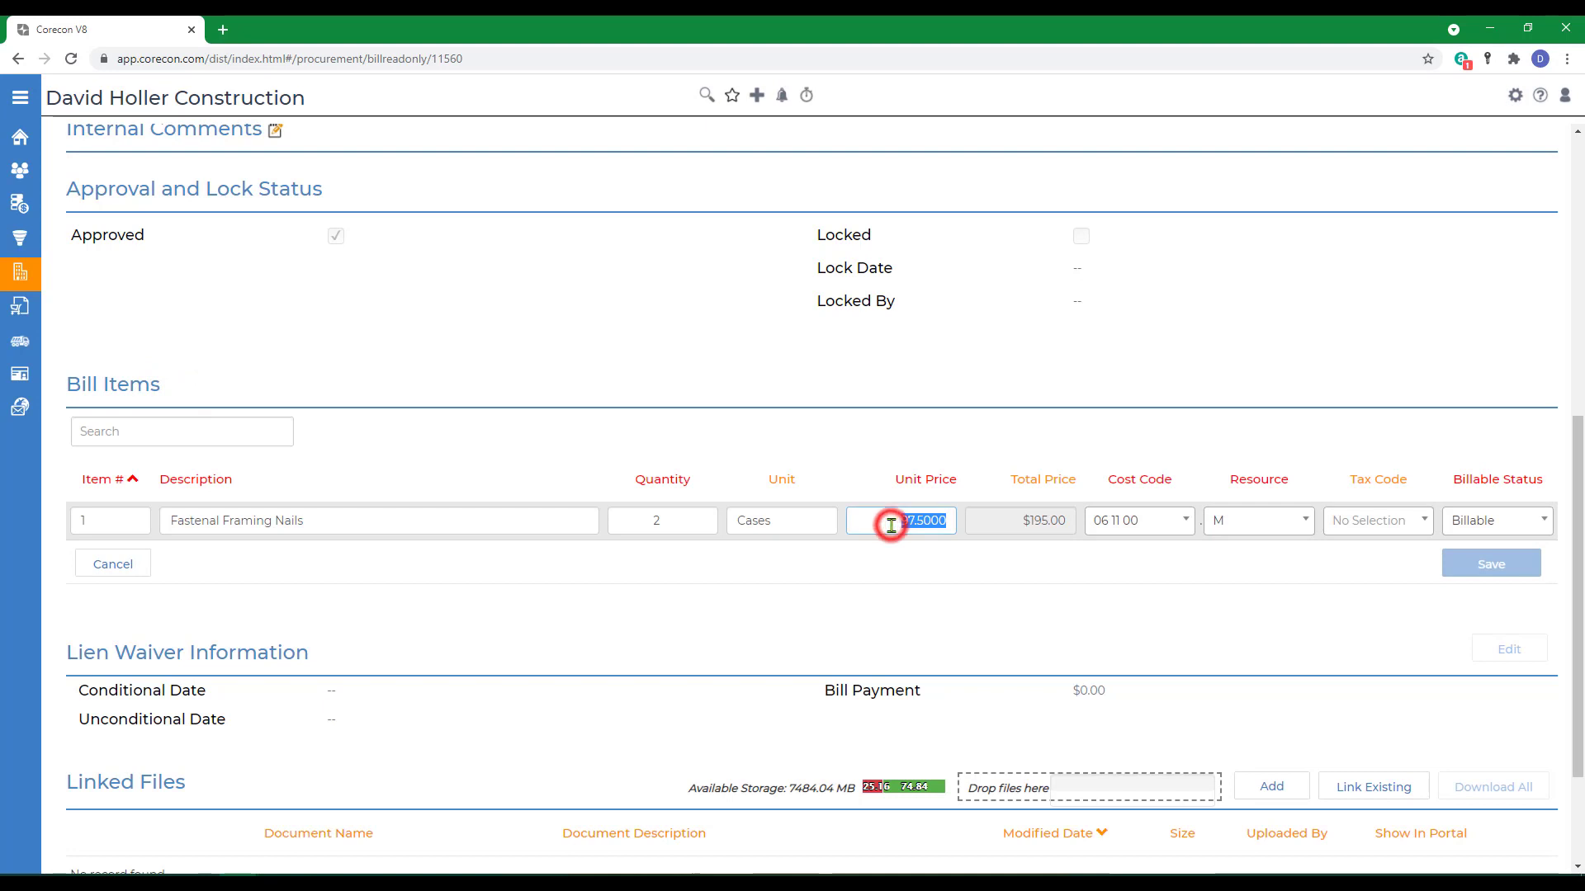
text(87.5)
key(Tab)
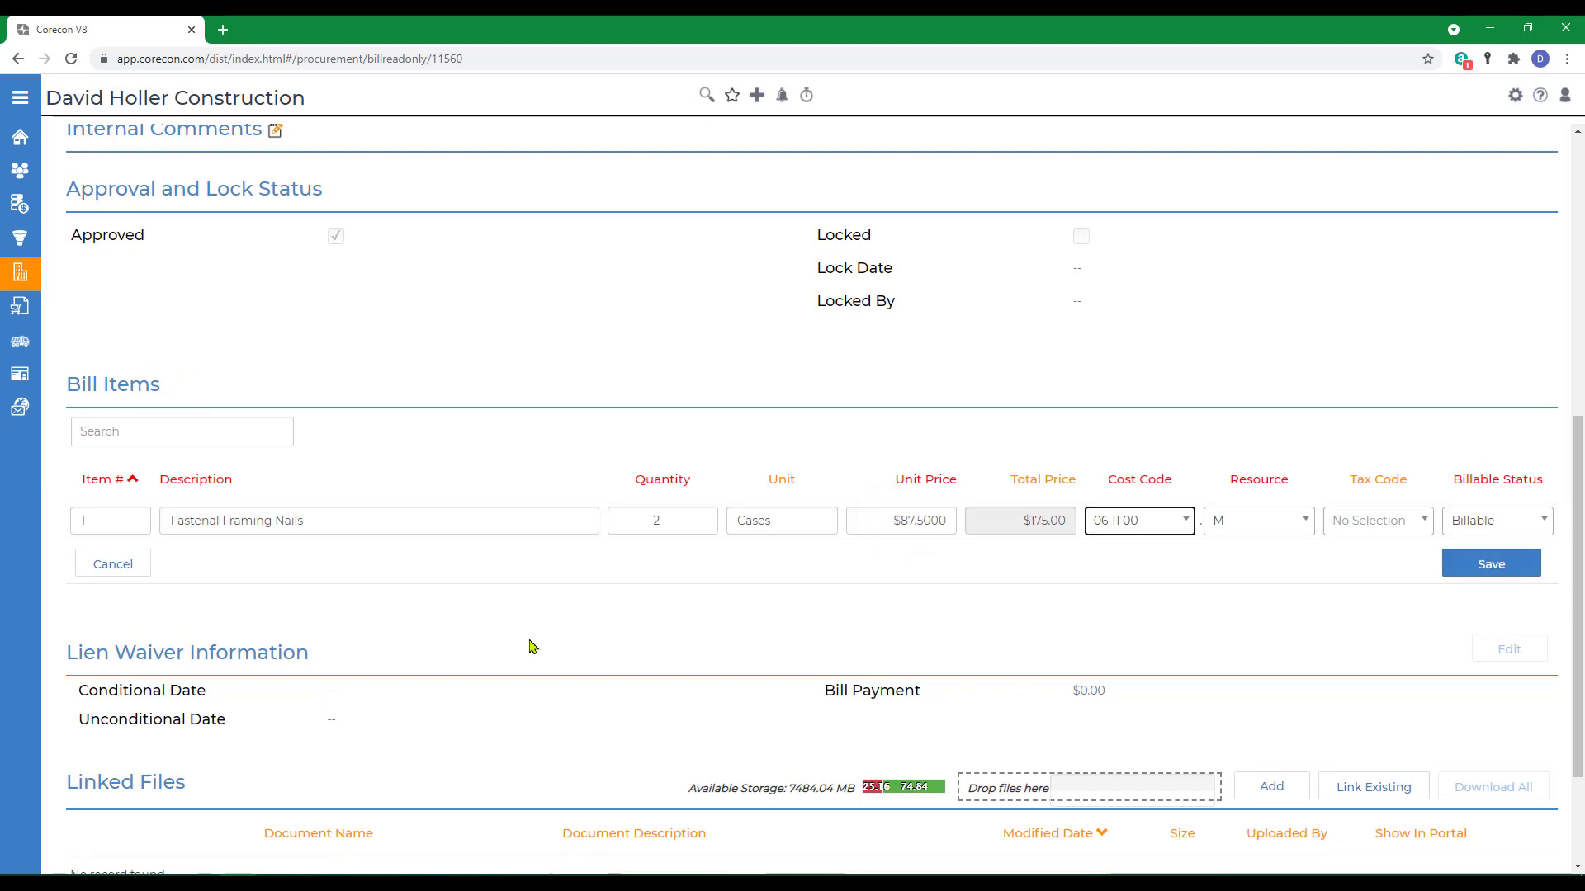
click(359, 521)
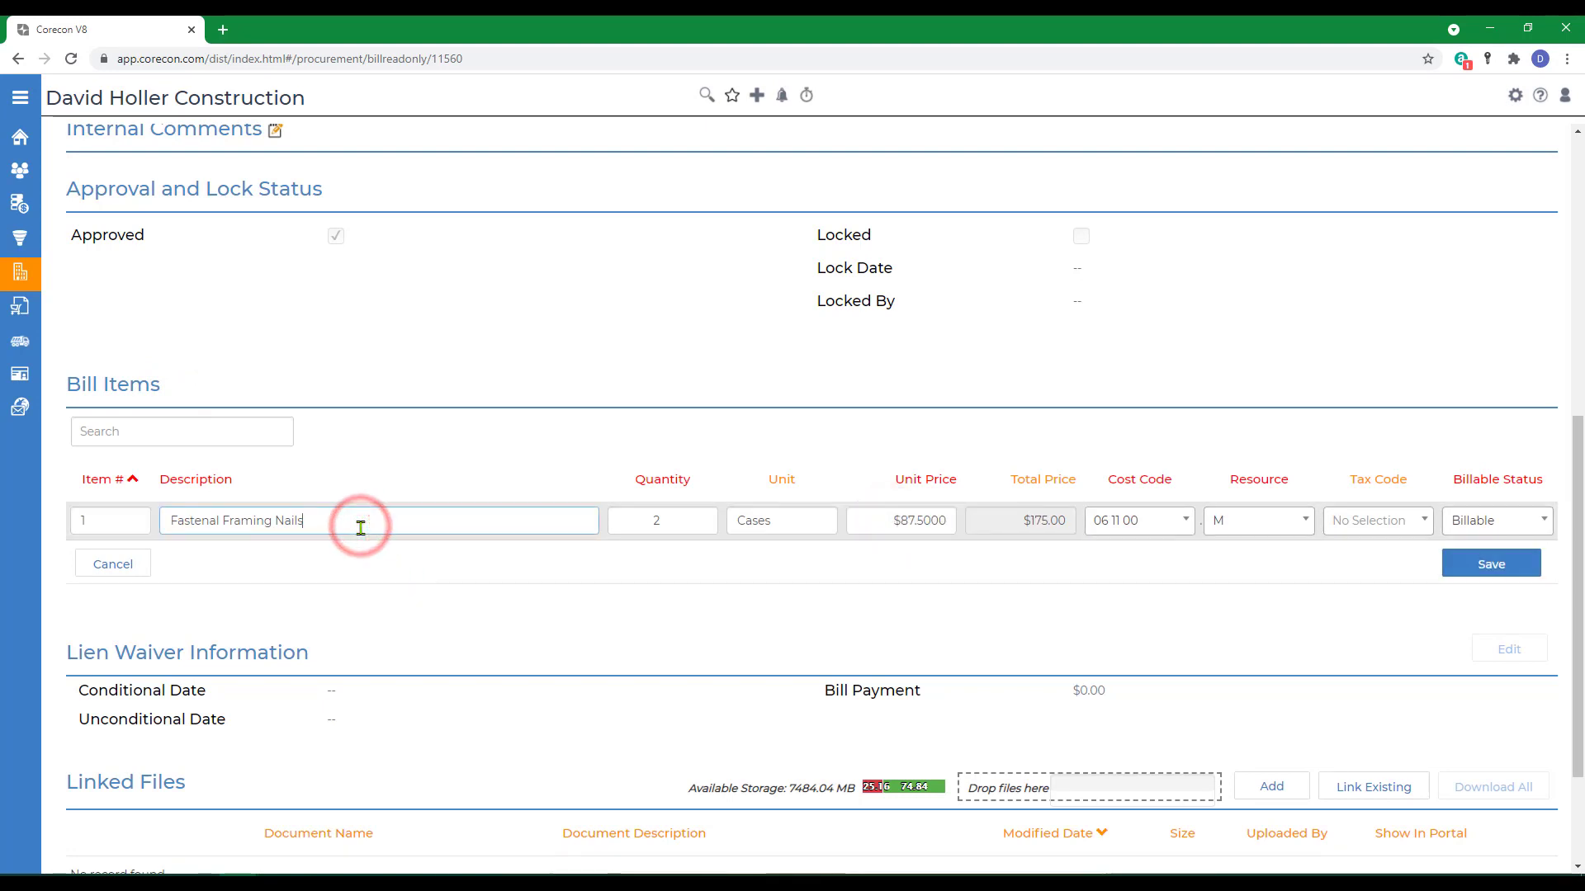
text(, per case)
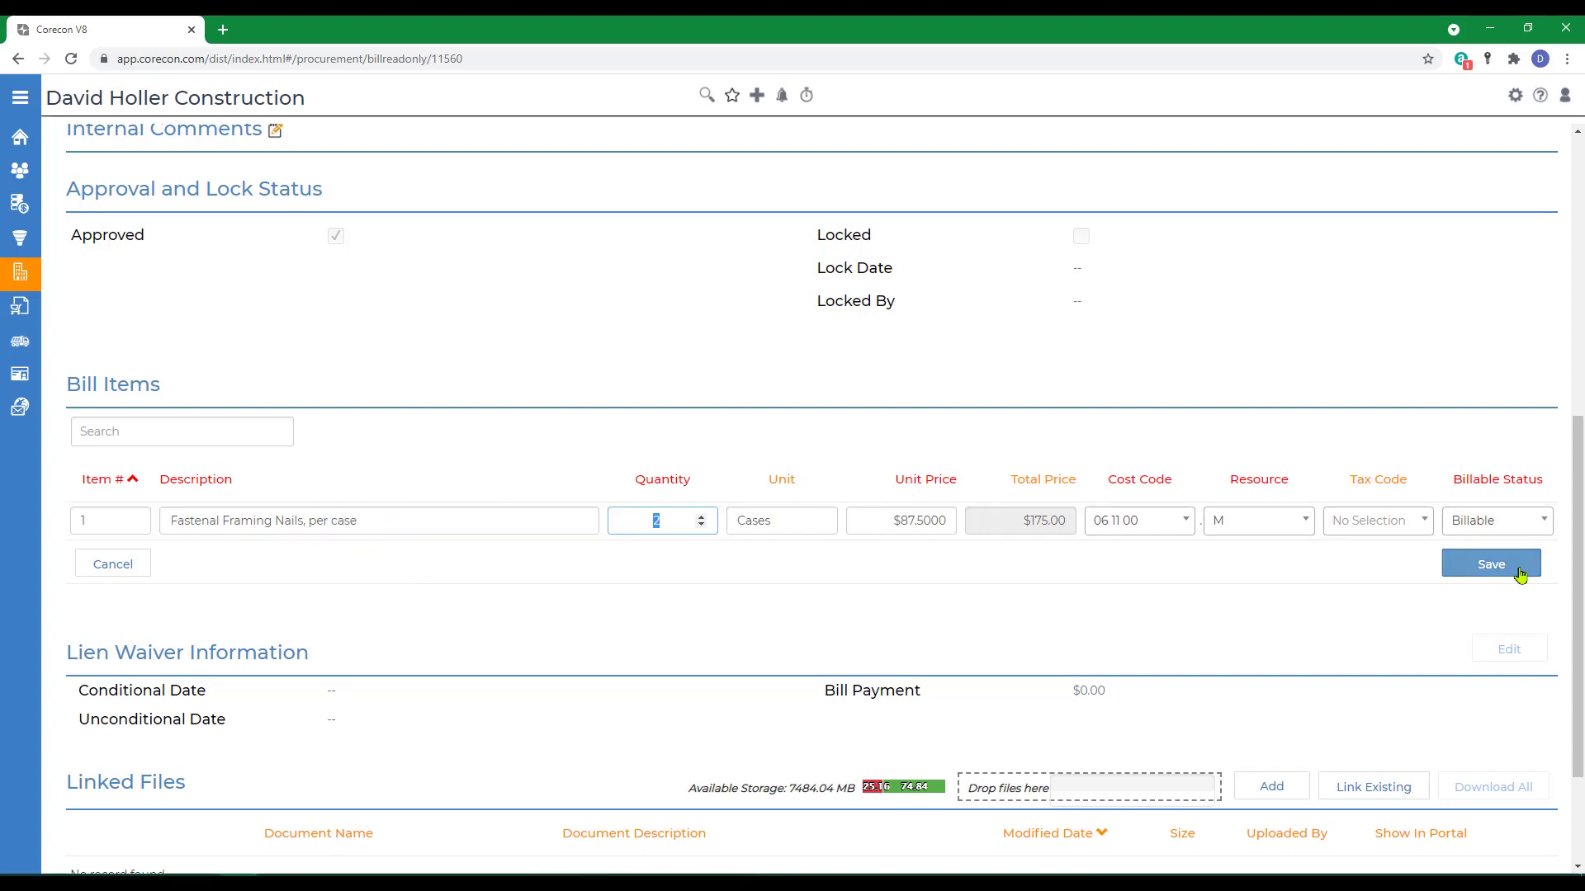
click(1507, 567)
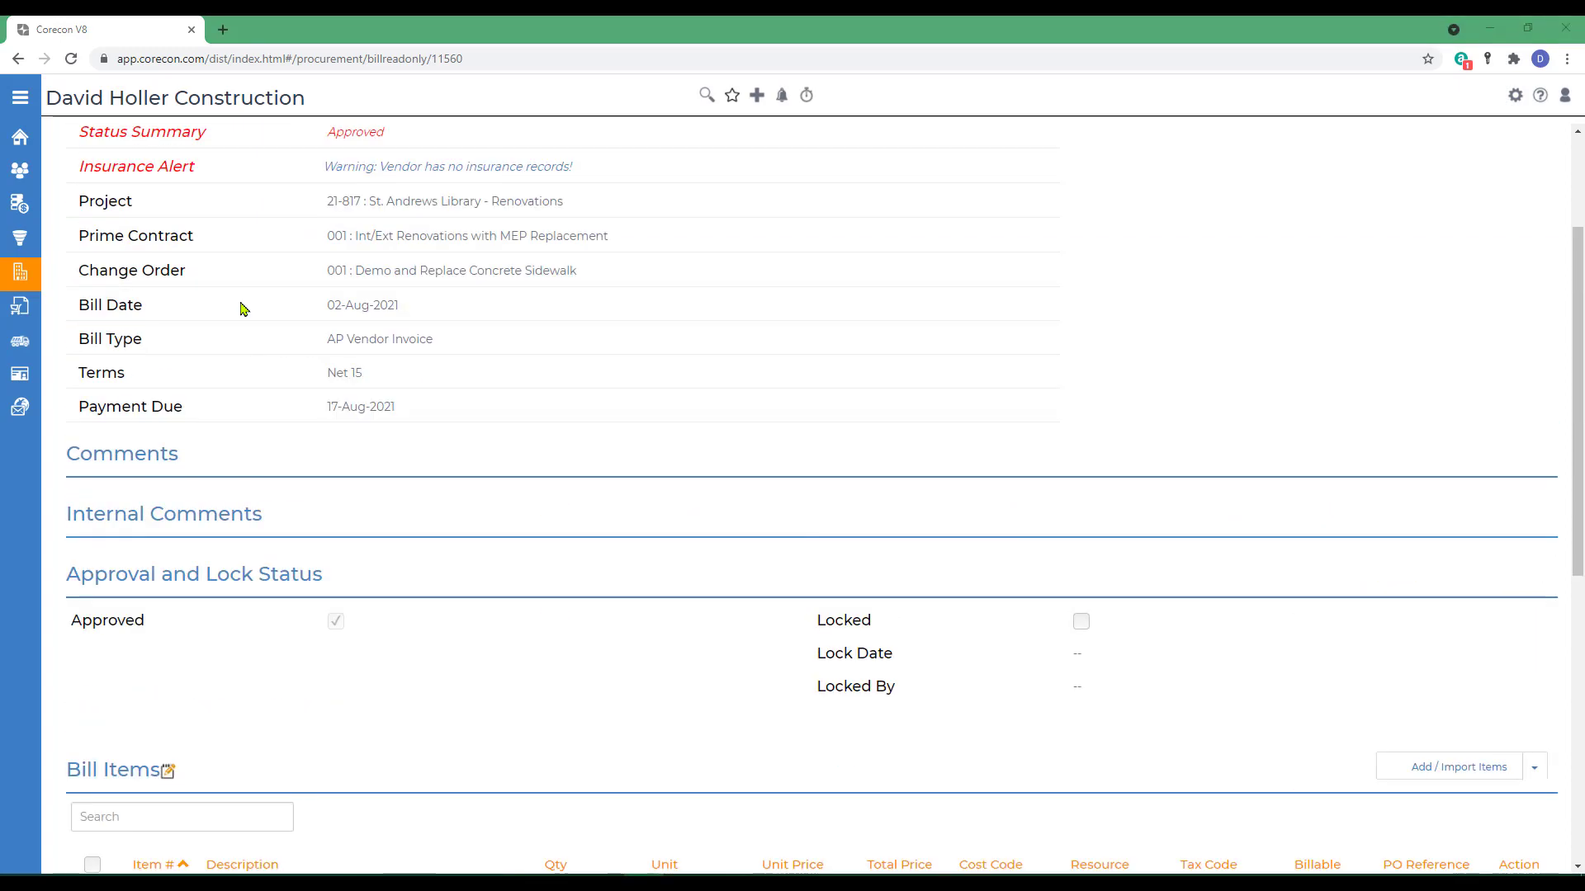
click(286, 139)
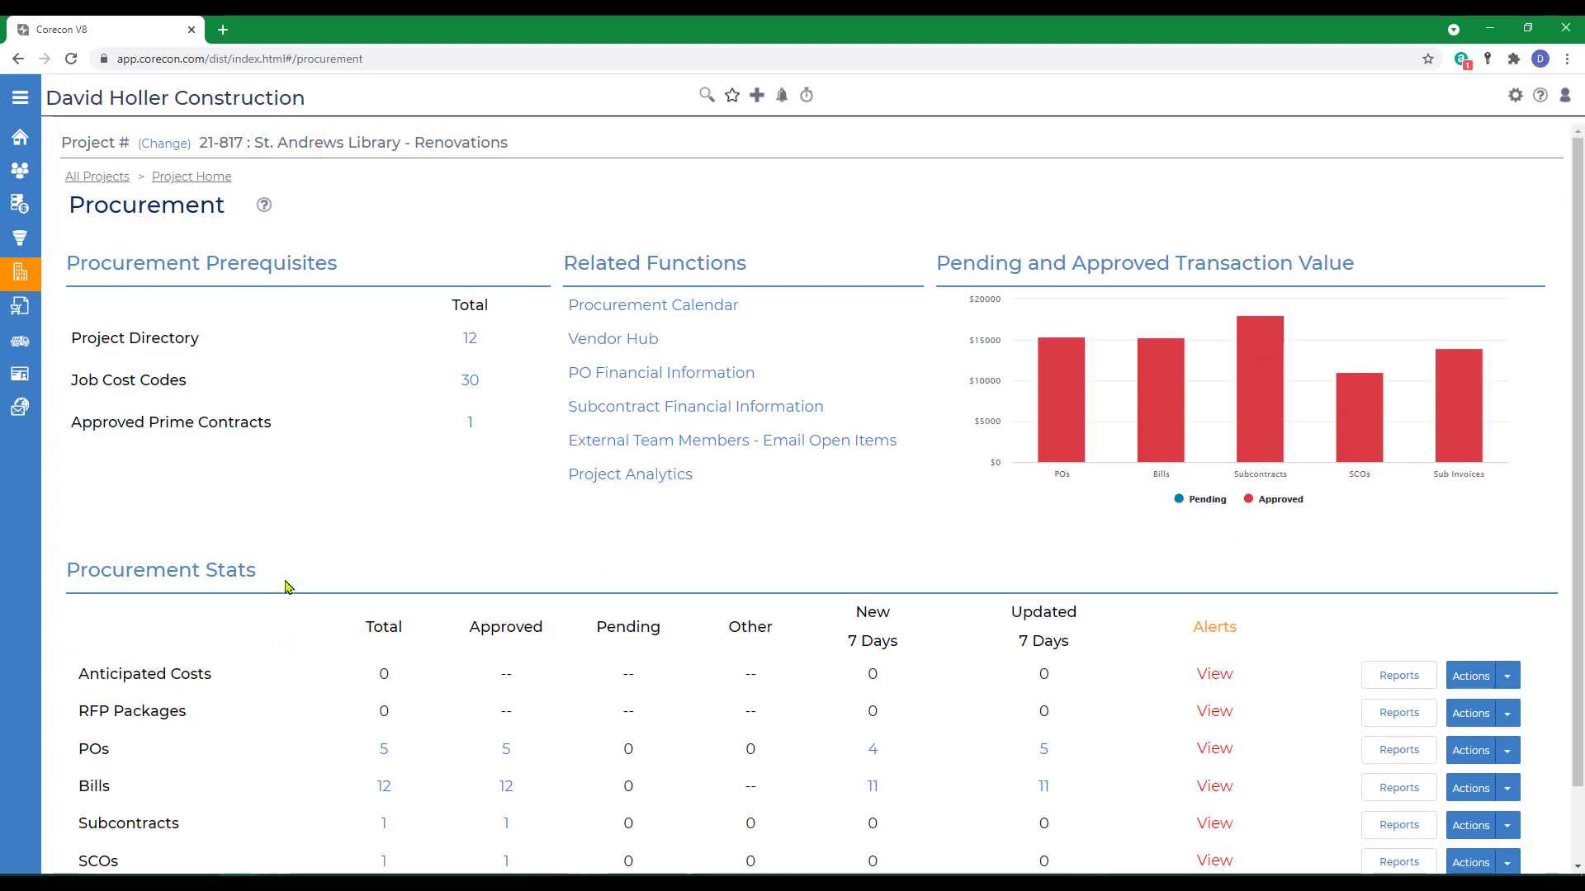
In the help knowledge base, go through Leads and Projects > Procurement to the Bills overview article.
click(1540, 96)
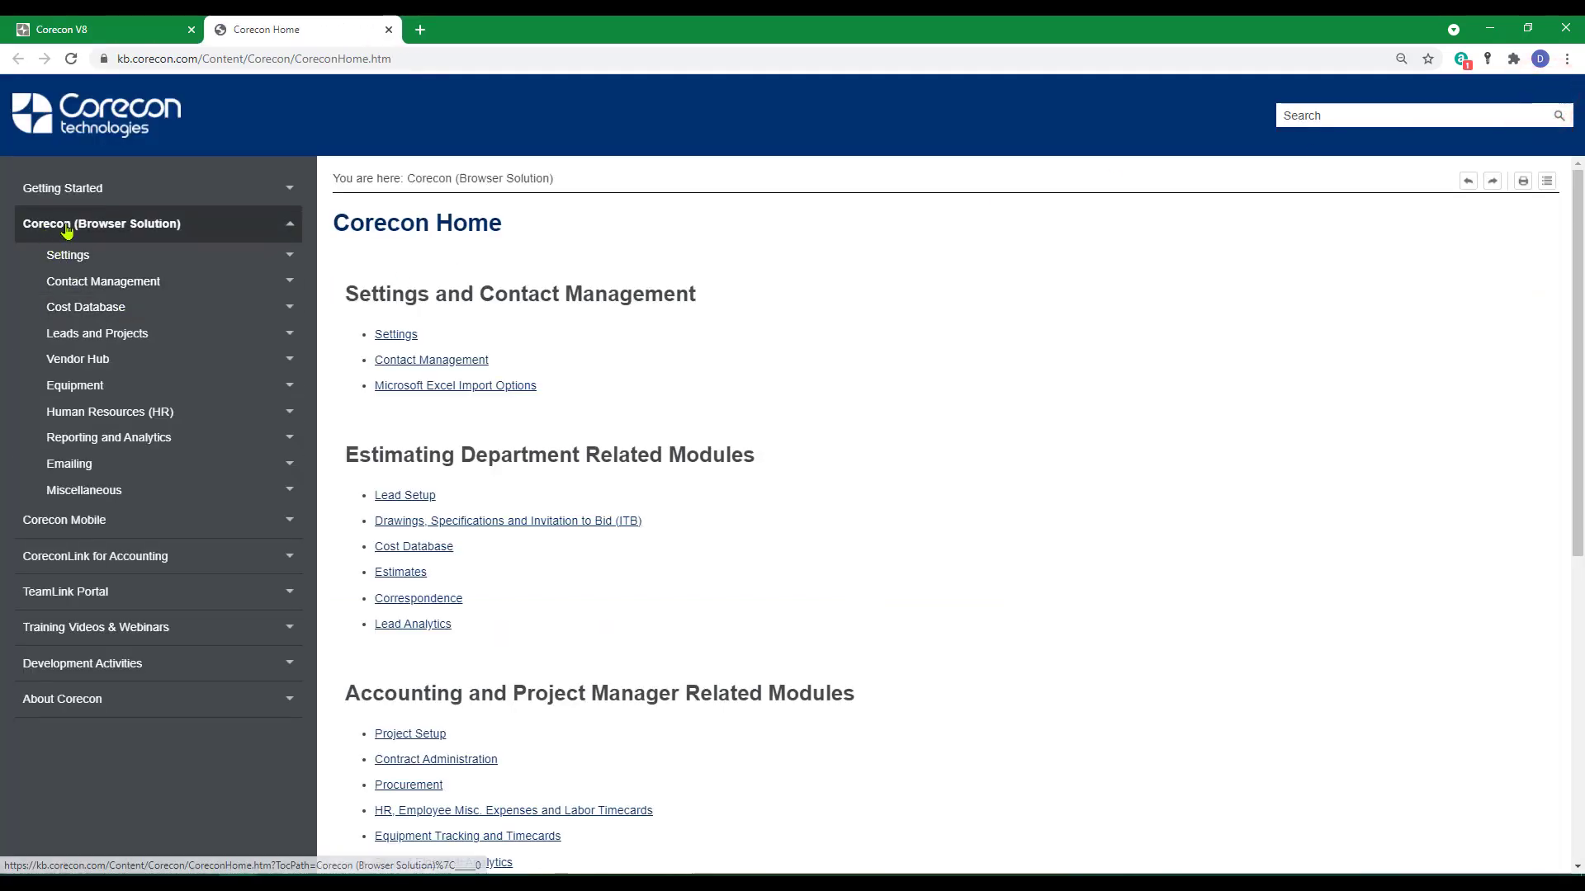
click(75, 335)
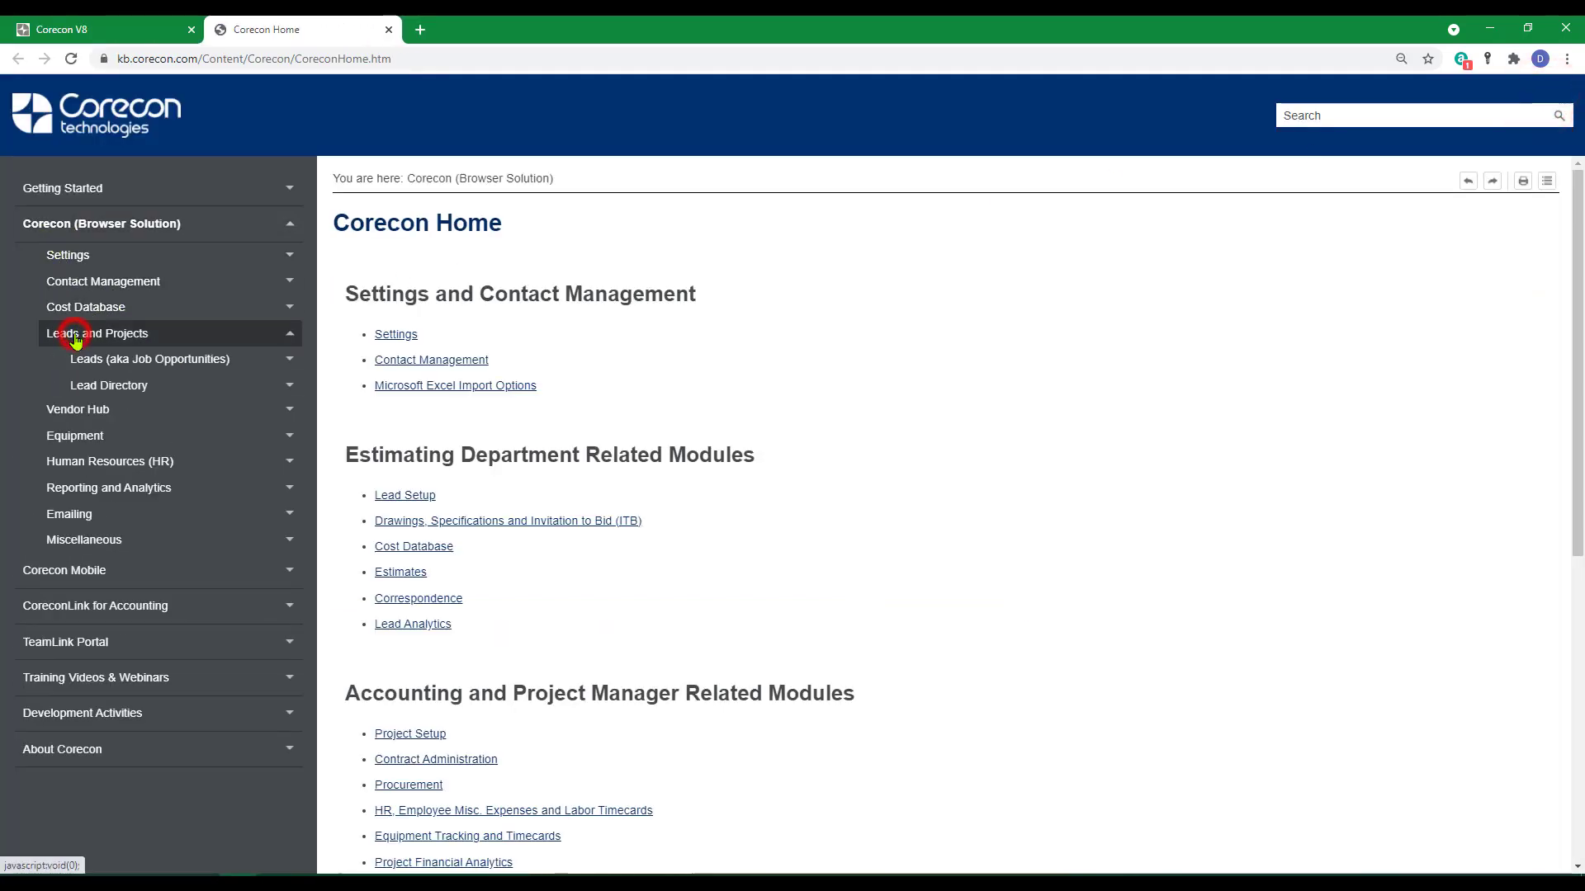
click(107, 562)
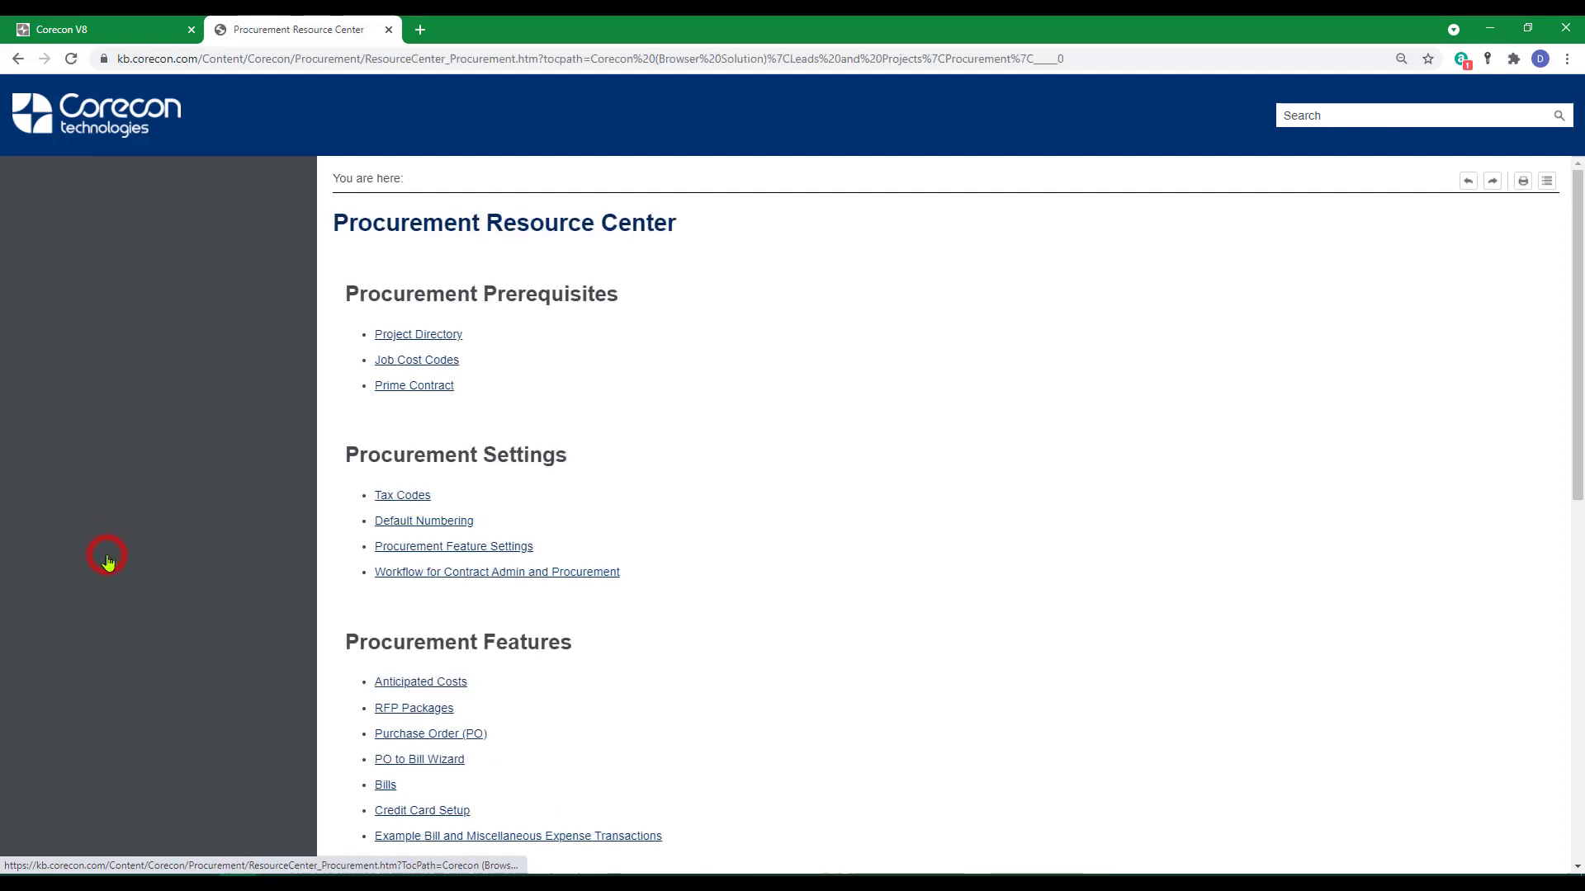
scroll(887, 583, down, 2)
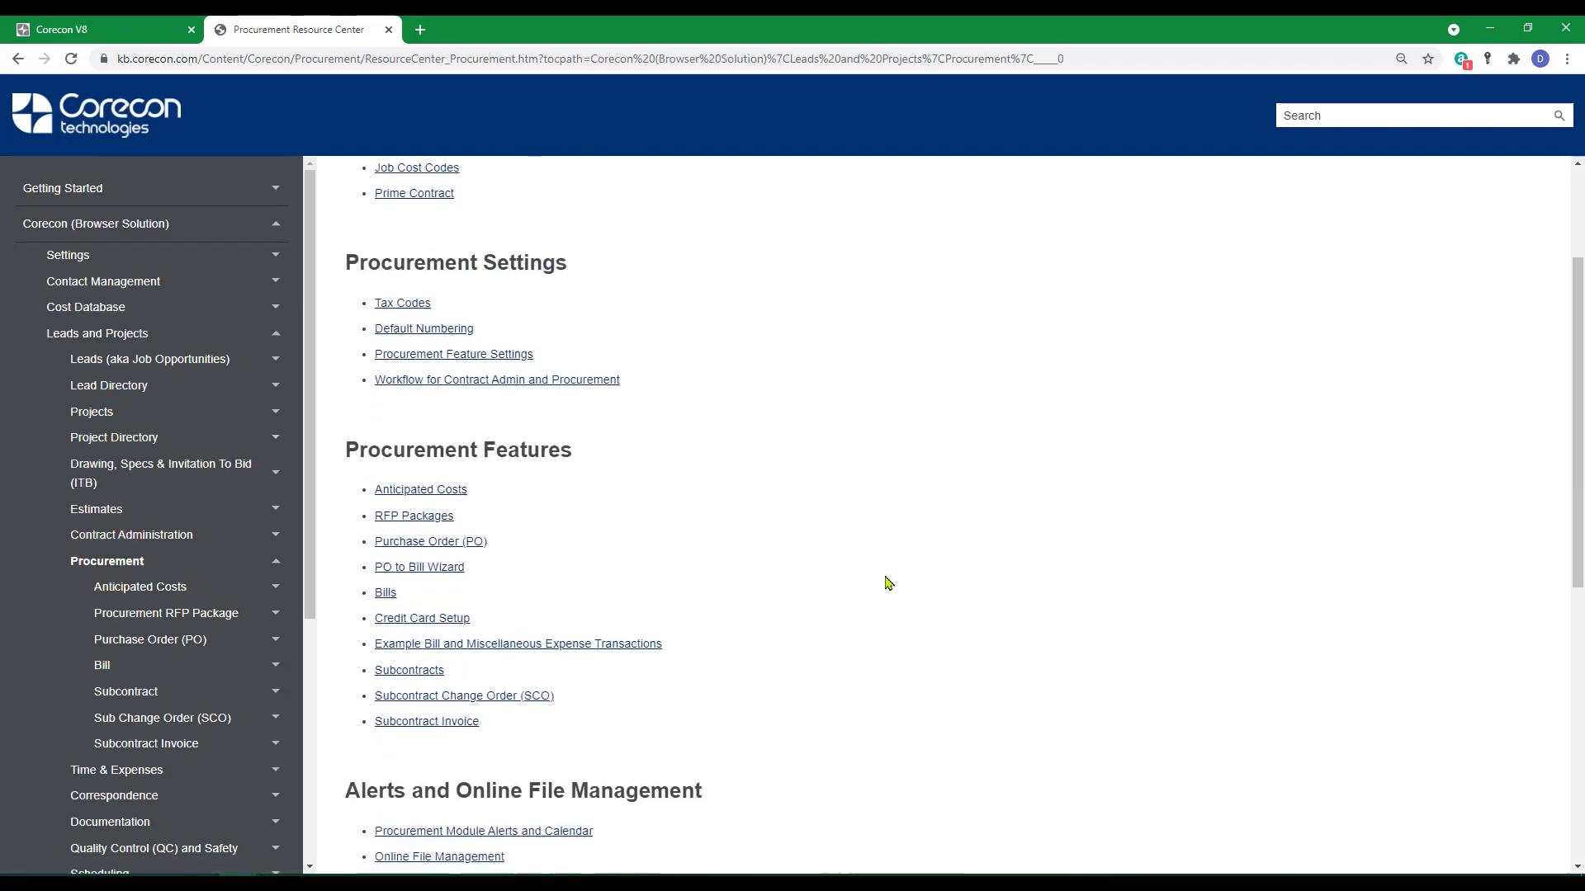
click(384, 595)
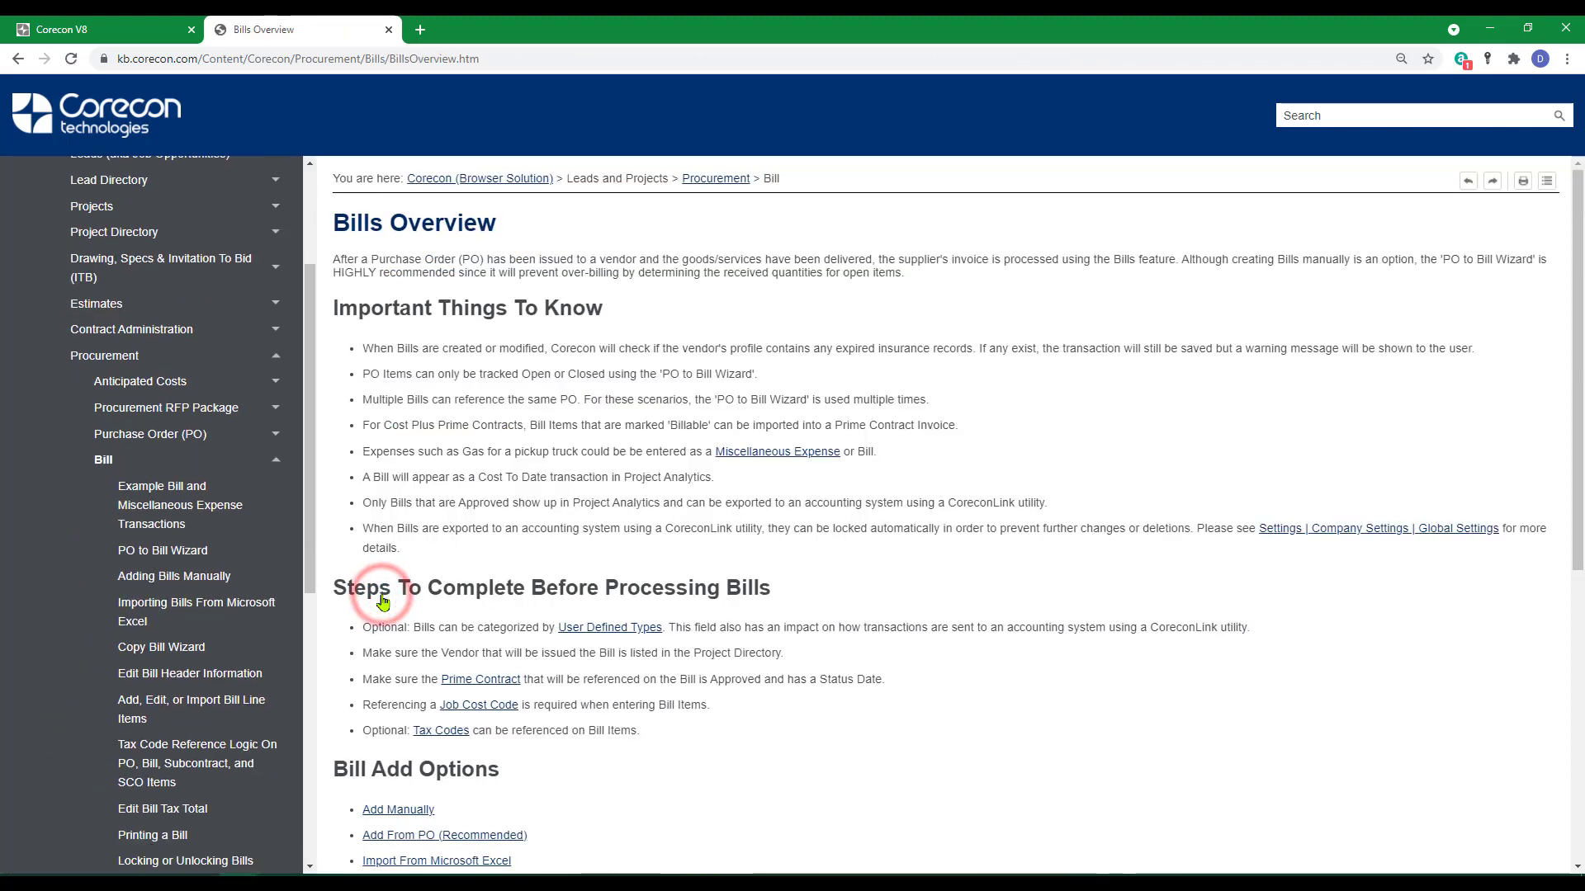
scroll(845, 635, down, 4)
scroll(845, 635, down, 1)
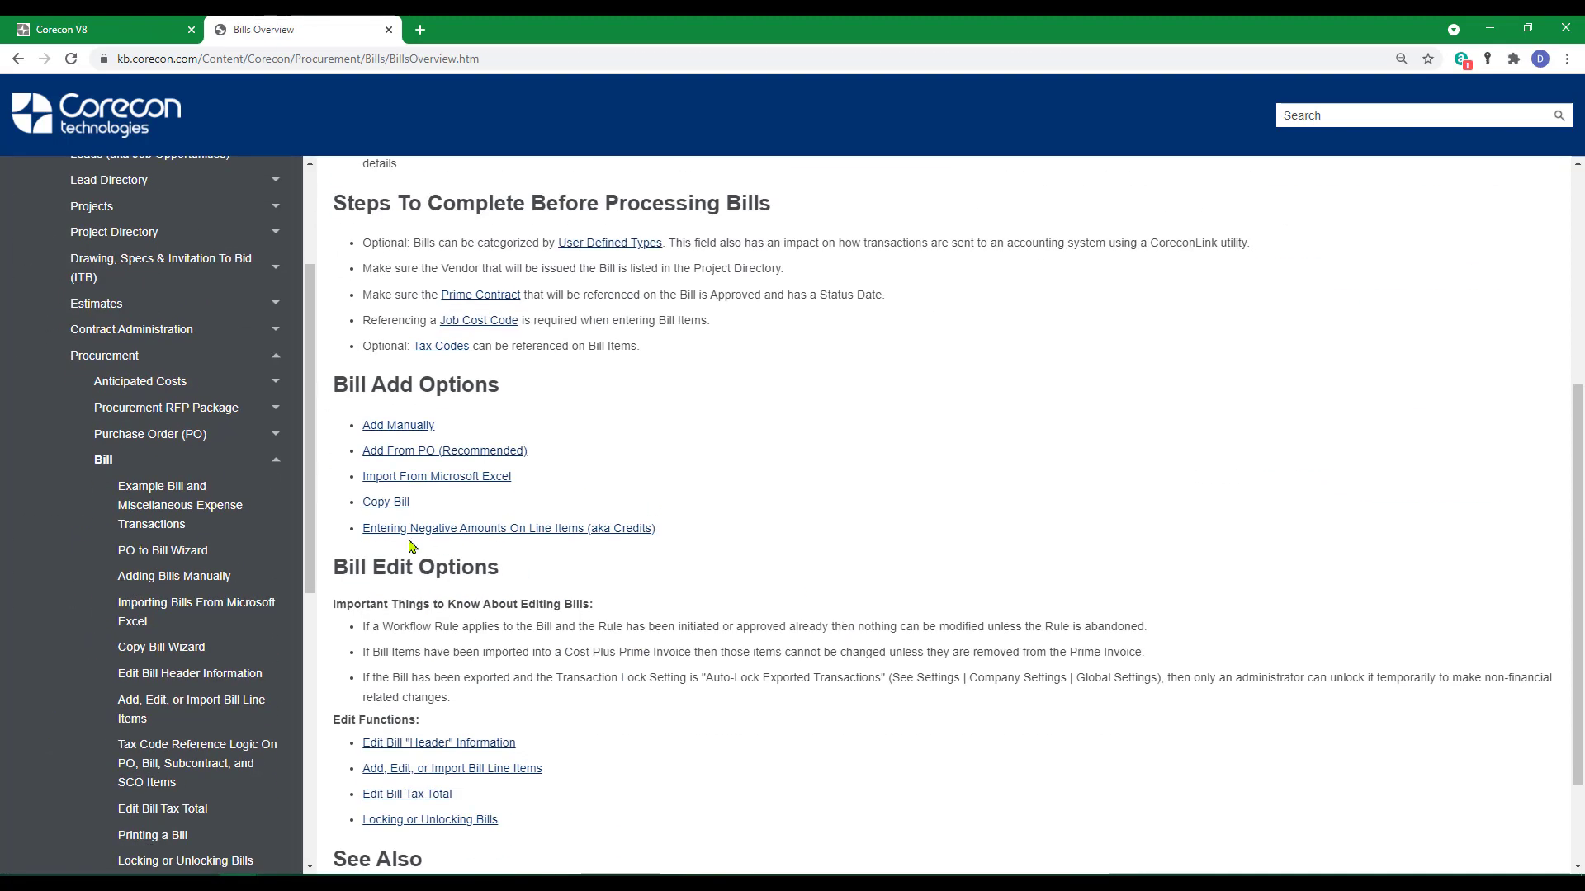